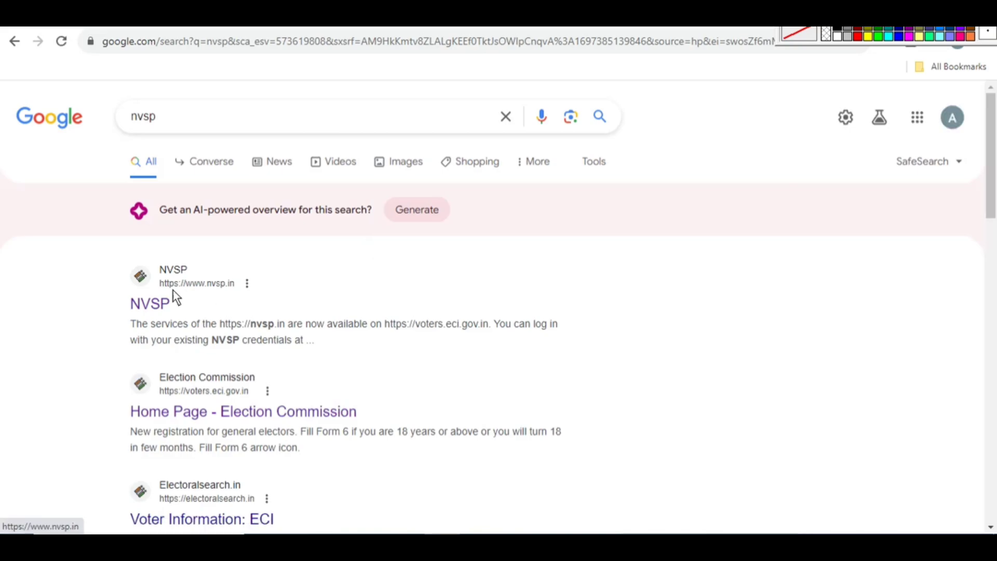
# Open voters.eci.gov.in from the search results and review its home page, including the Voter Helpline App
pyautogui.click(141, 306)
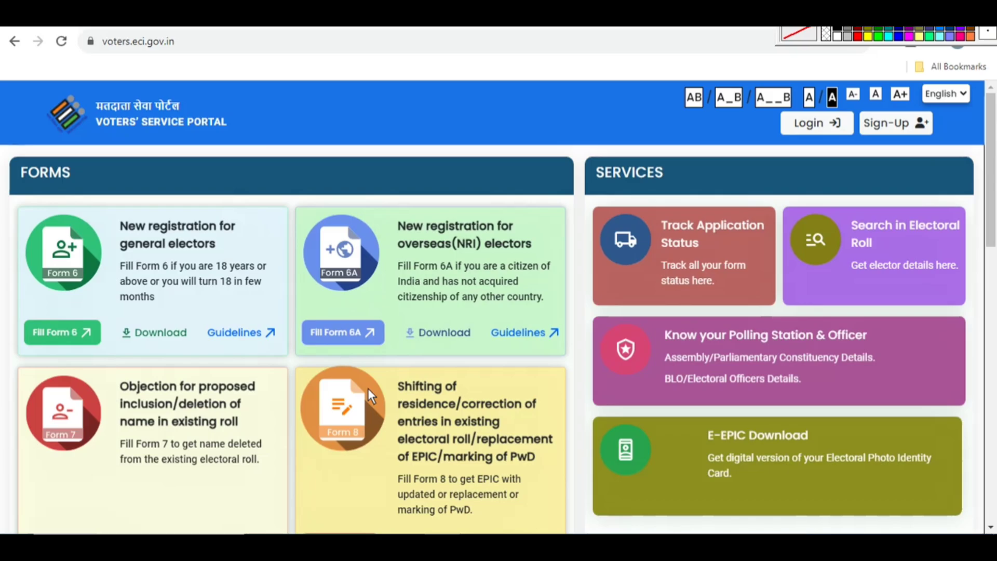
pyautogui.scroll(-12, 368, 388)
pyautogui.scroll(4, 368, 388)
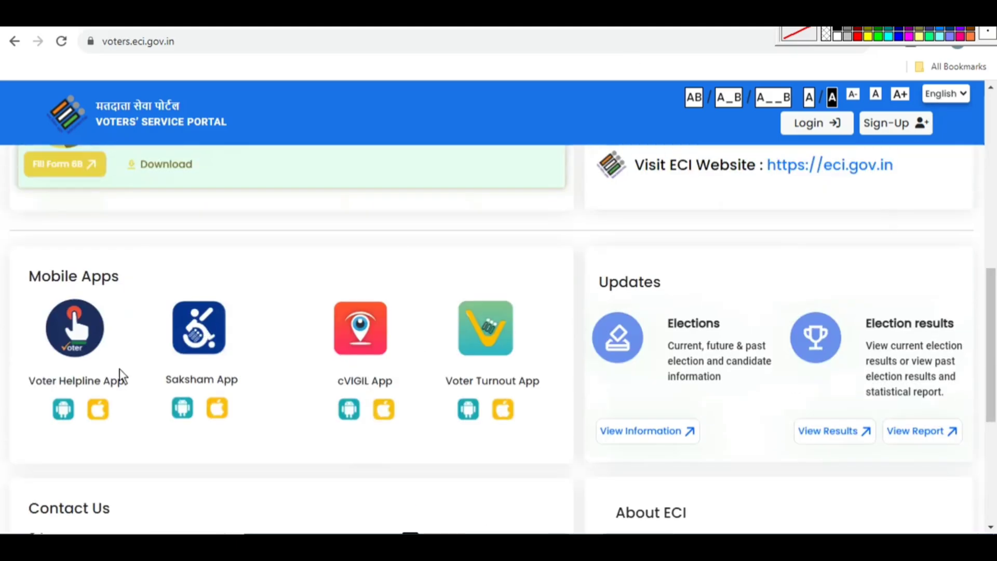
pyautogui.moveTo(9, 284); pyautogui.dragTo(140, 400)
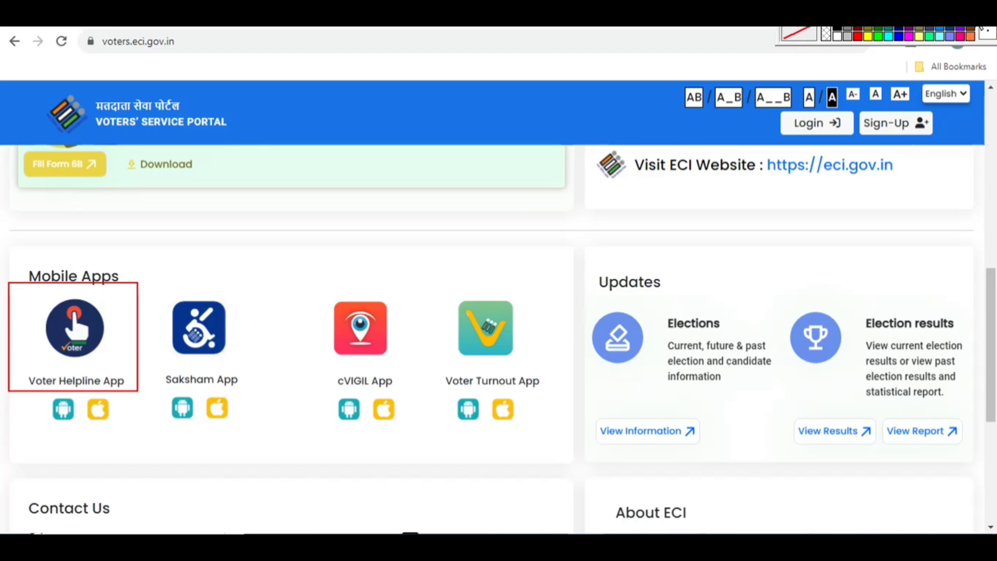
pyautogui.click(976, 30)
pyautogui.scroll(10, 847, 238)
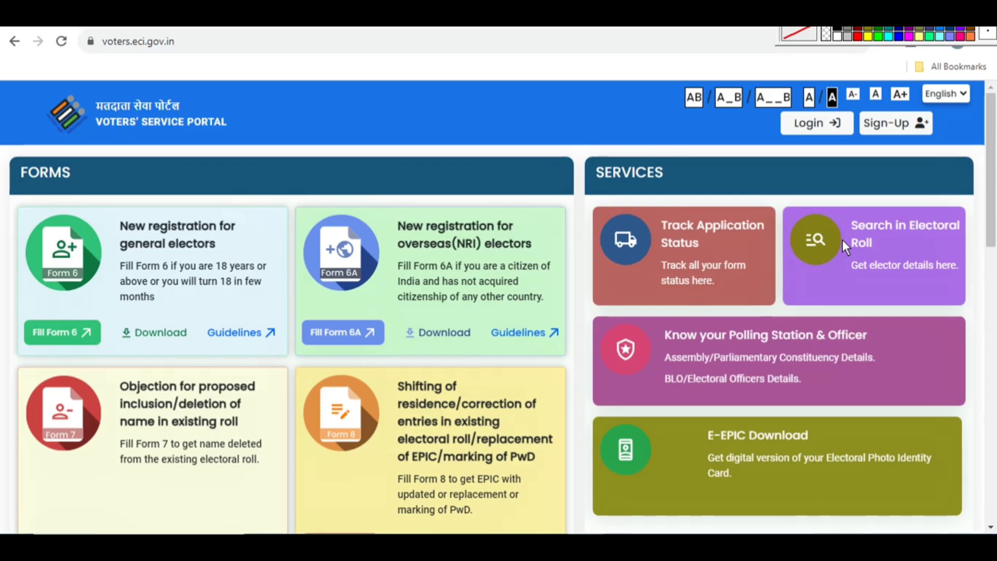
pyautogui.moveTo(859, 110)
pyautogui.mouseDown()
pyautogui.moveTo(933, 128)
pyautogui.moveTo(940, 139)
pyautogui.mouseUp()
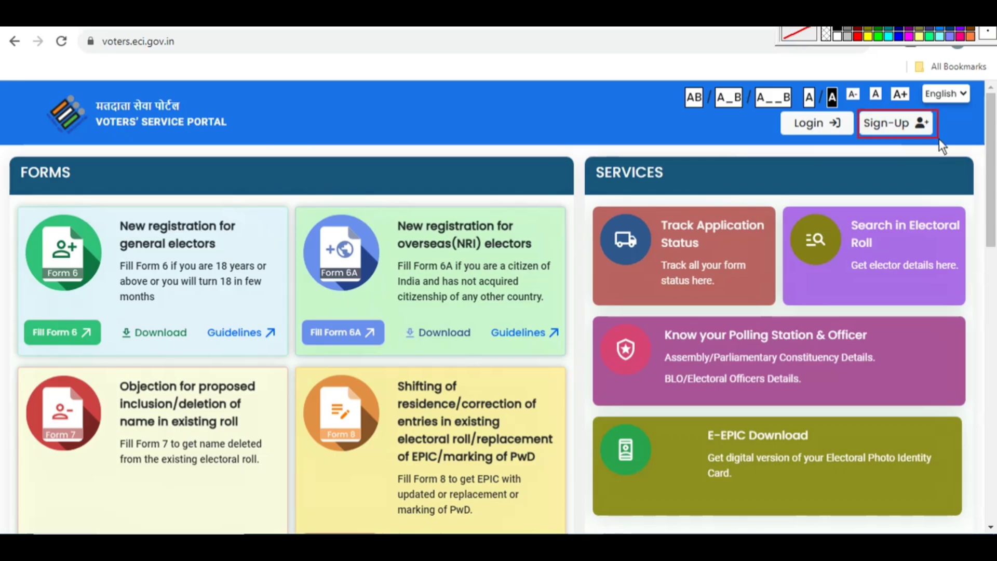
# Begin sign-up as an Indian Resident Elector with the mobile number and captcha qzzf71, then continue
pyautogui.click(892, 124)
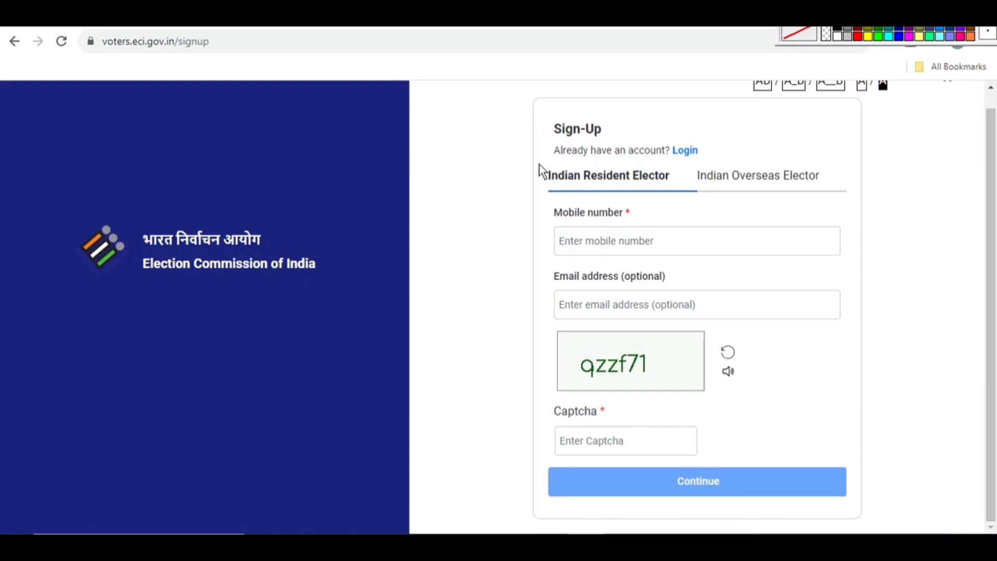
pyautogui.moveTo(539, 164)
pyautogui.mouseDown()
pyautogui.moveTo(663, 187)
pyautogui.moveTo(833, 190)
pyautogui.mouseUp()
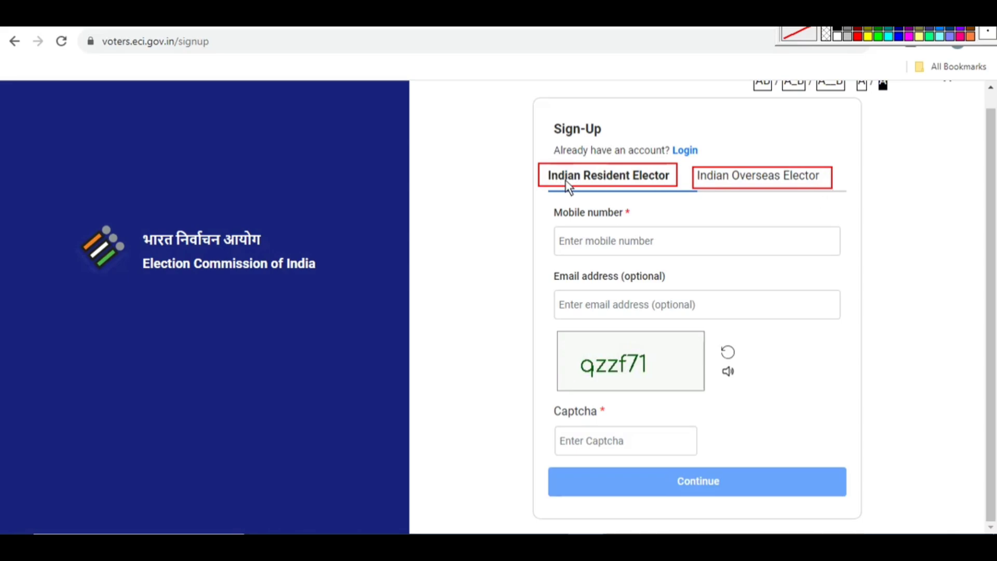
pyautogui.press('Escape')
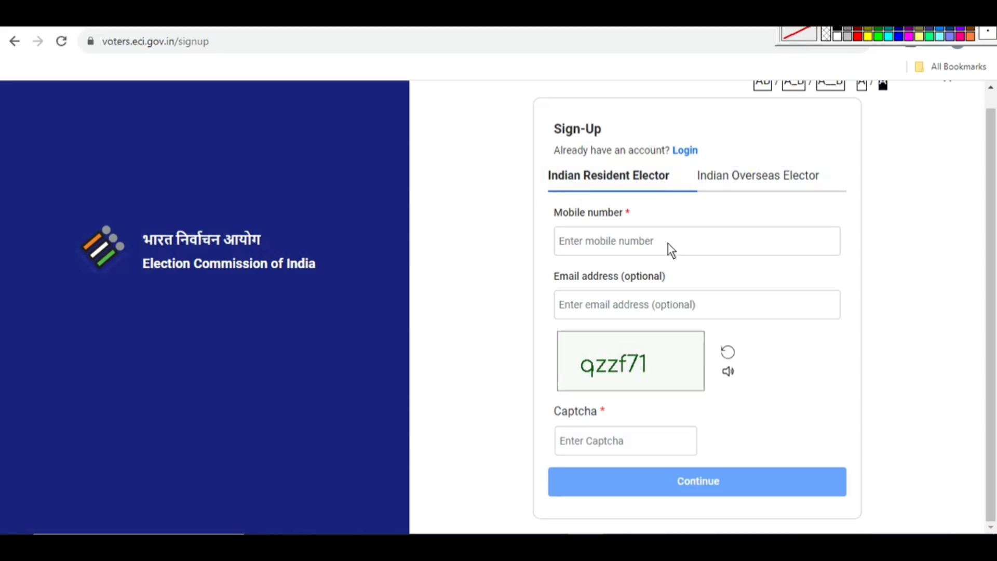
pyautogui.click(668, 245)
pyautogui.moveTo(610, 225); pyautogui.dragTo(837, 256)
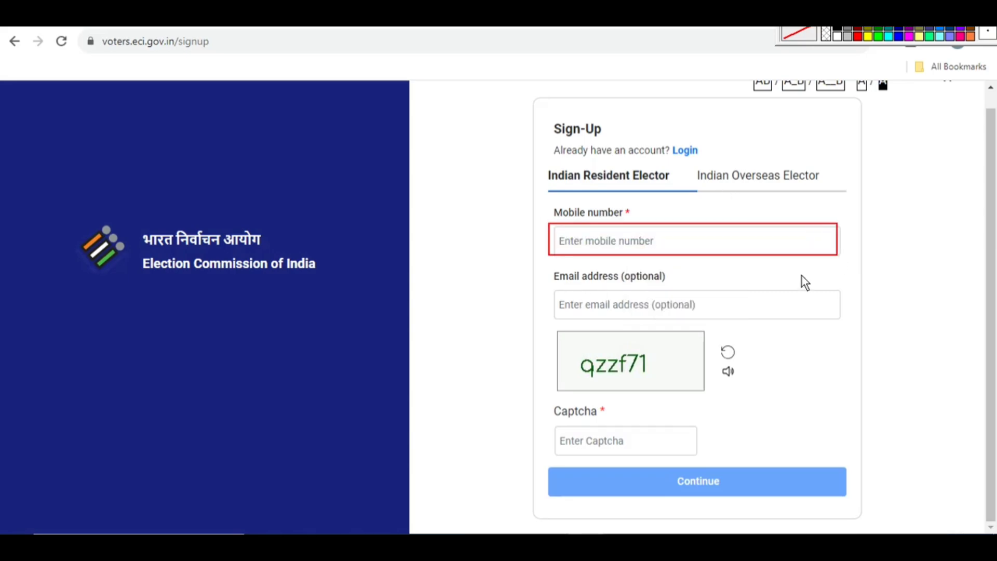
pyautogui.moveTo(543, 268); pyautogui.dragTo(679, 285)
pyautogui.moveTo(554, 288); pyautogui.dragTo(828, 317)
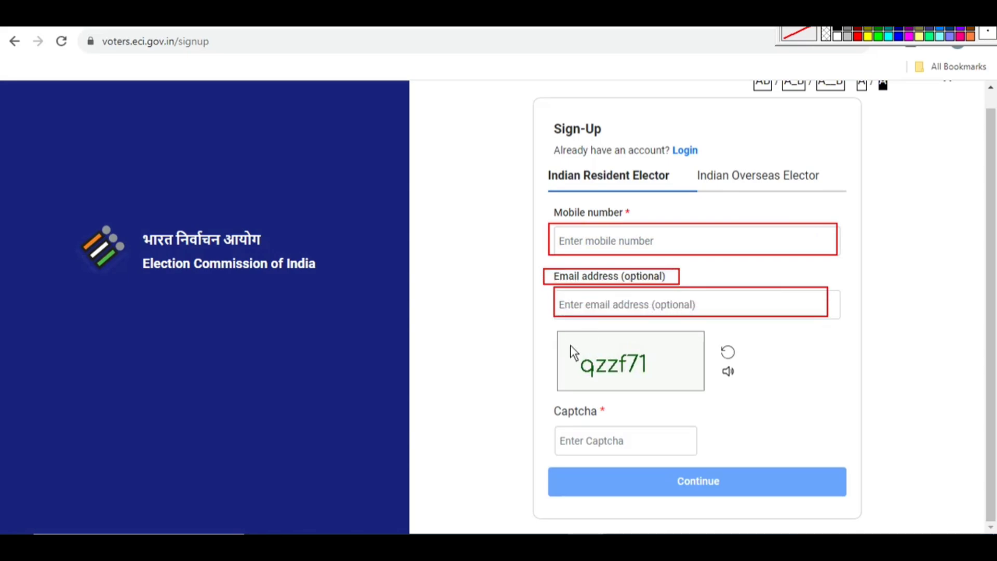
pyautogui.moveTo(571, 345); pyautogui.dragTo(663, 379)
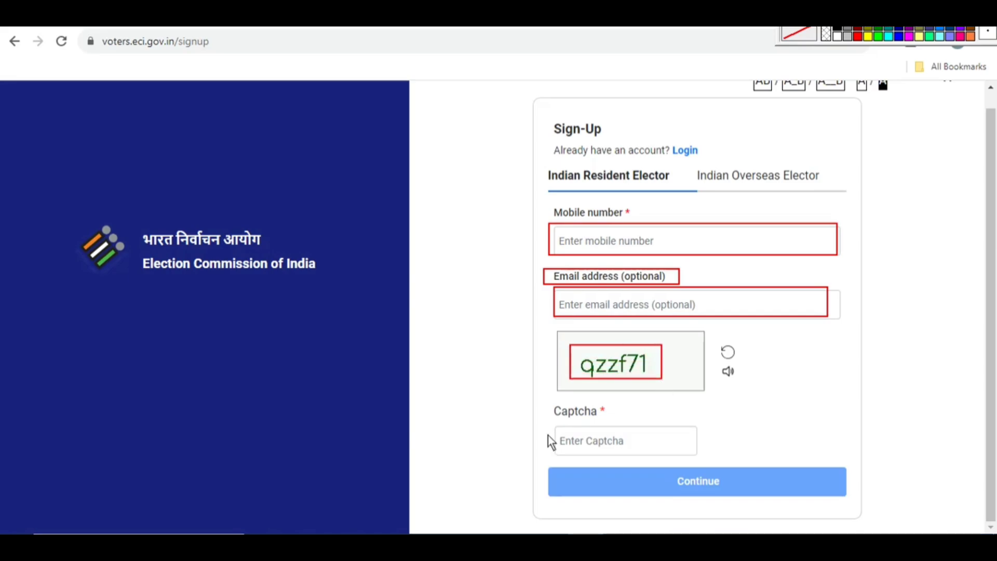
pyautogui.moveTo(548, 427)
pyautogui.mouseDown()
pyautogui.moveTo(648, 434)
pyautogui.moveTo(724, 457)
pyautogui.mouseUp()
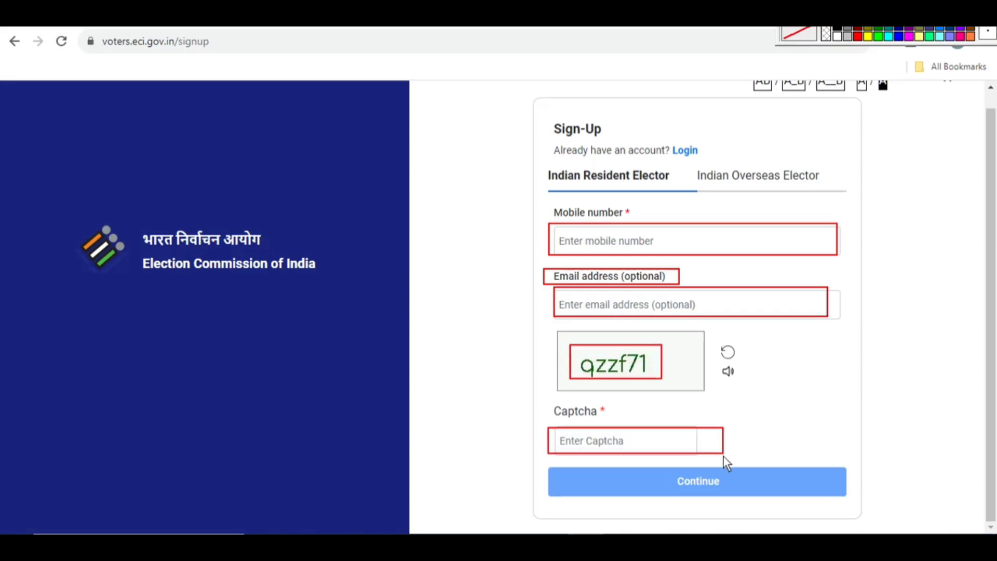
pyautogui.moveTo(669, 475); pyautogui.dragTo(730, 494)
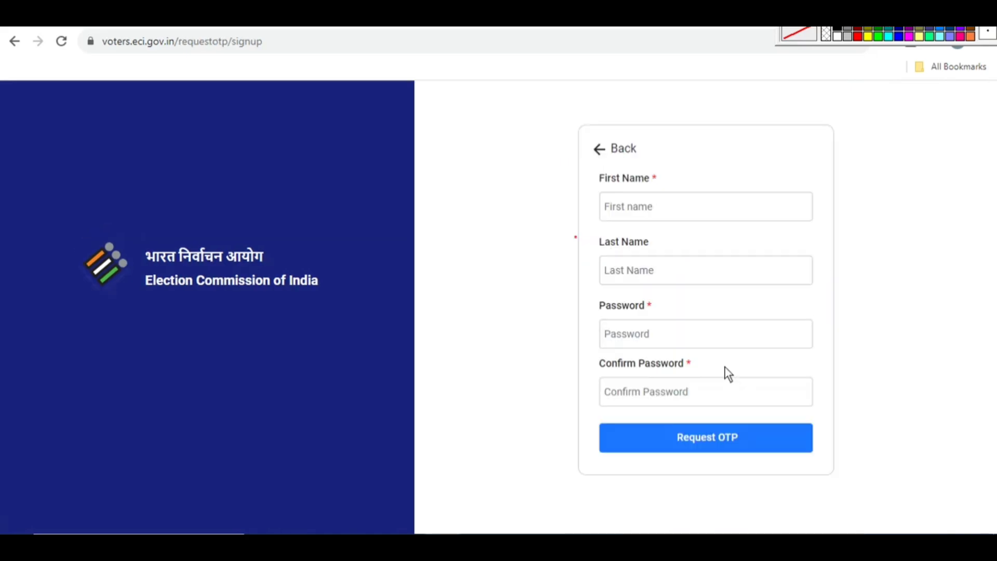
# Enter first name, last name and a matching password and confirmation, then request the sign-up OTP
pyautogui.moveTo(598, 193); pyautogui.dragTo(810, 220)
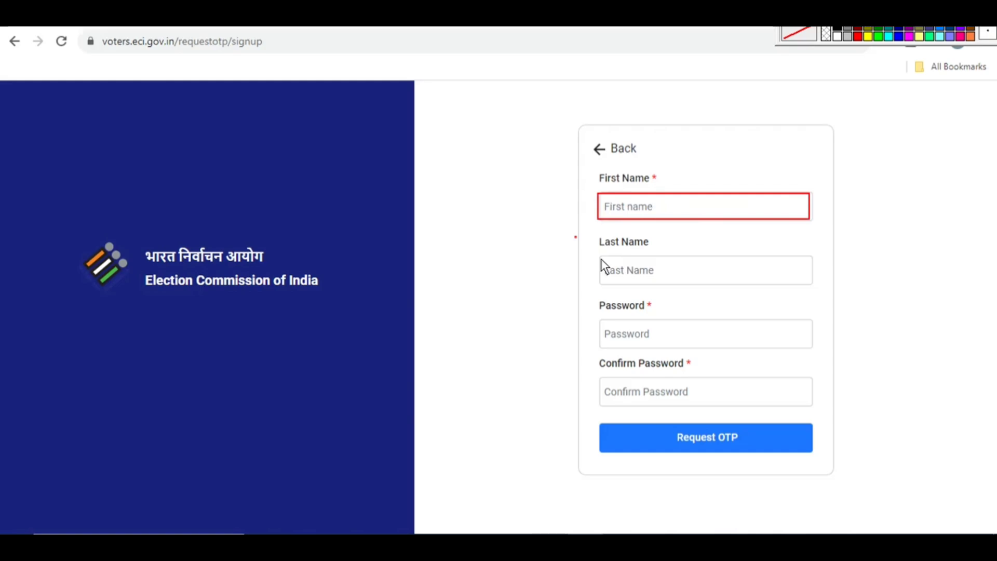
pyautogui.moveTo(601, 259); pyautogui.dragTo(808, 292)
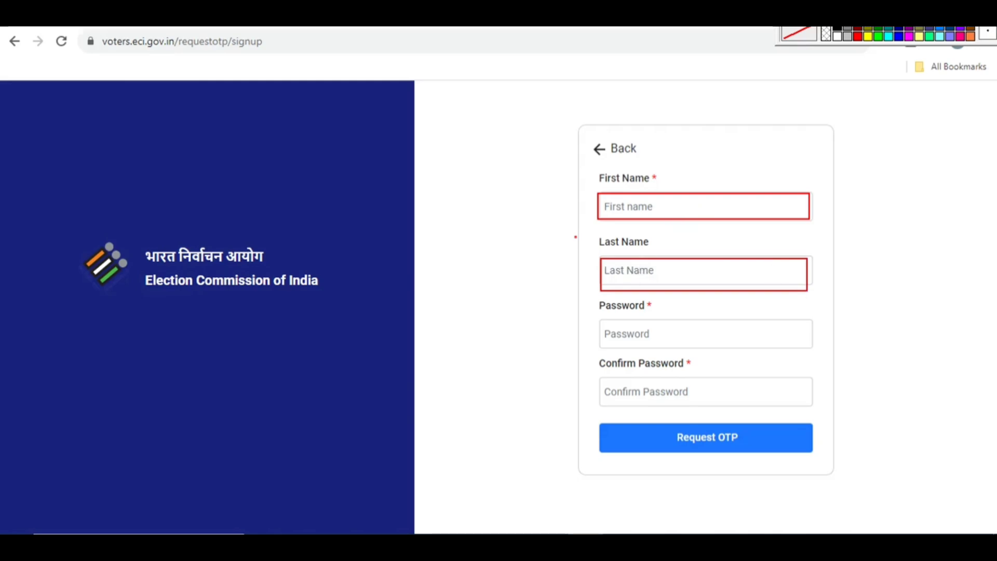
pyautogui.press('Escape')
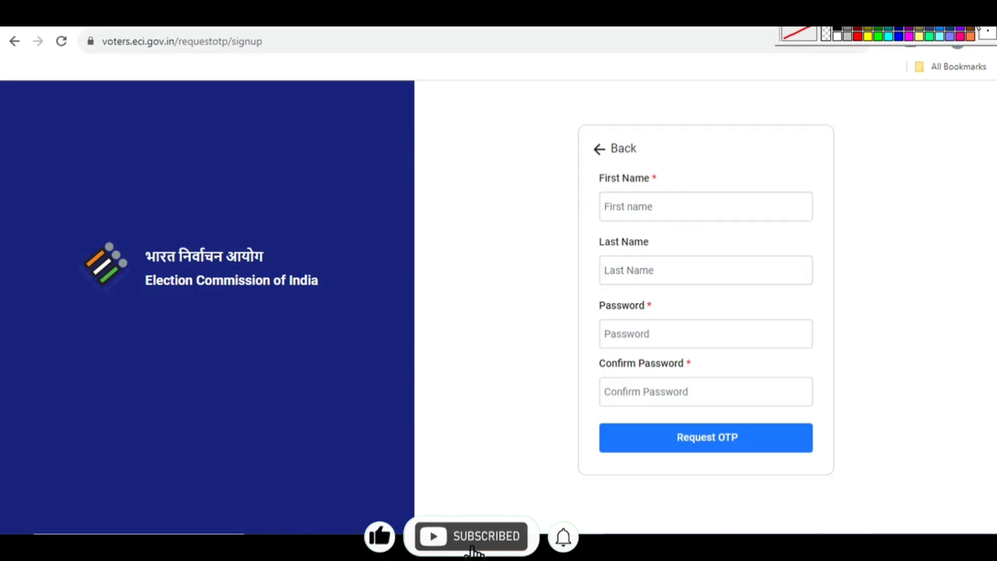
pyautogui.click(644, 336)
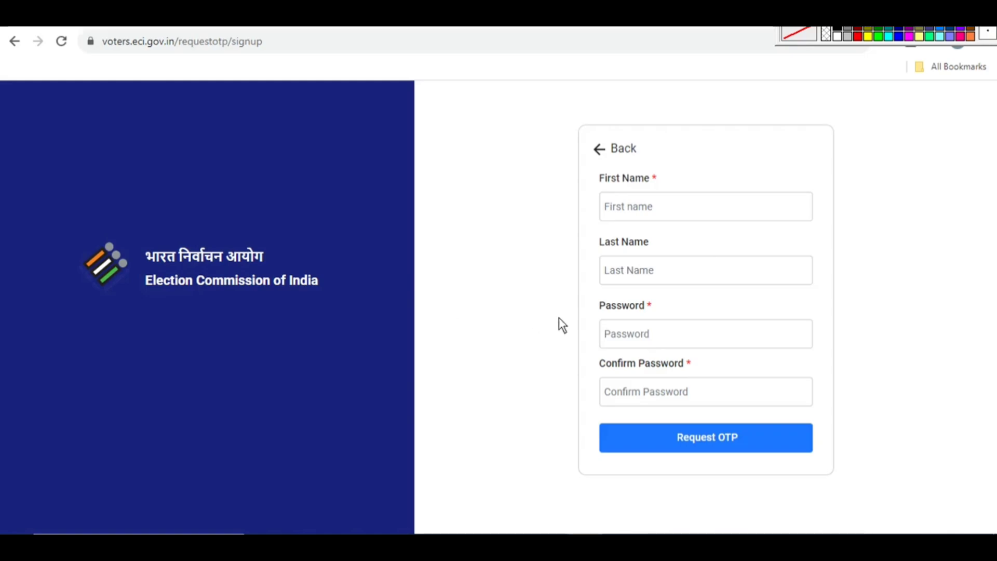
pyautogui.moveTo(610, 318); pyautogui.dragTo(785, 338)
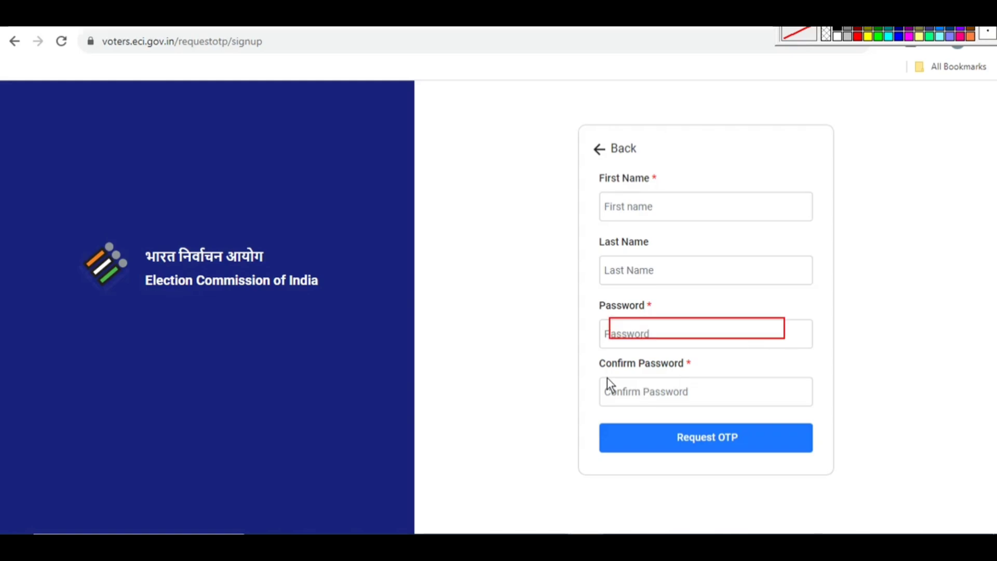
pyautogui.moveTo(605, 377); pyautogui.dragTo(734, 410)
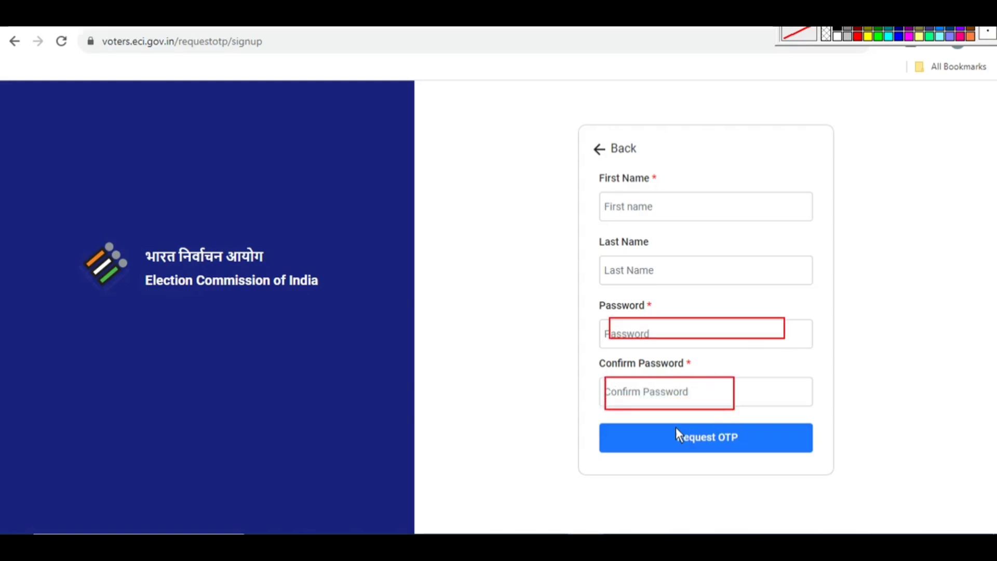
pyautogui.click(752, 450)
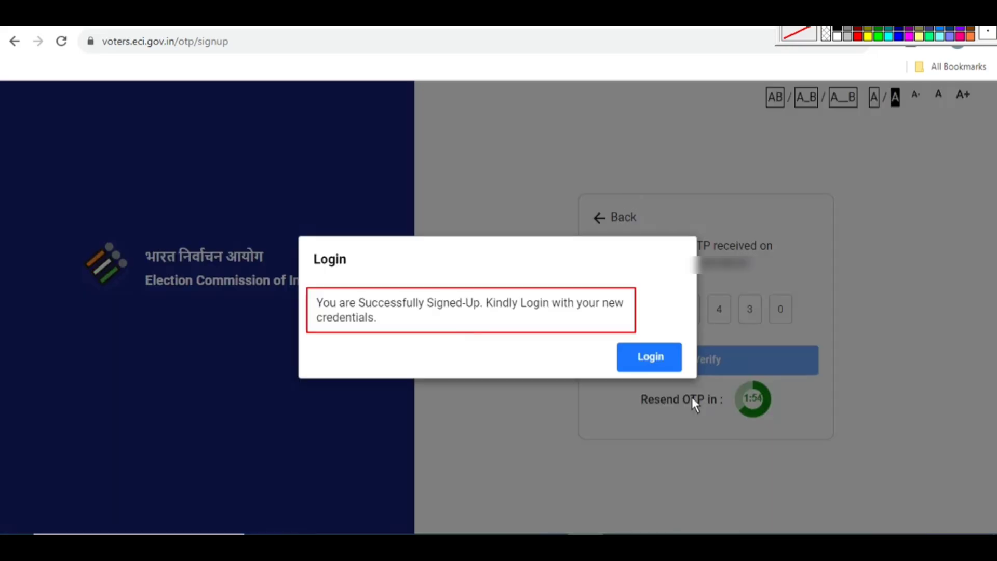
# On the login page, enter the registered mobile, password and captcha w0yjau, then request a login OTP
pyautogui.moveTo(628, 347); pyautogui.dragTo(675, 367)
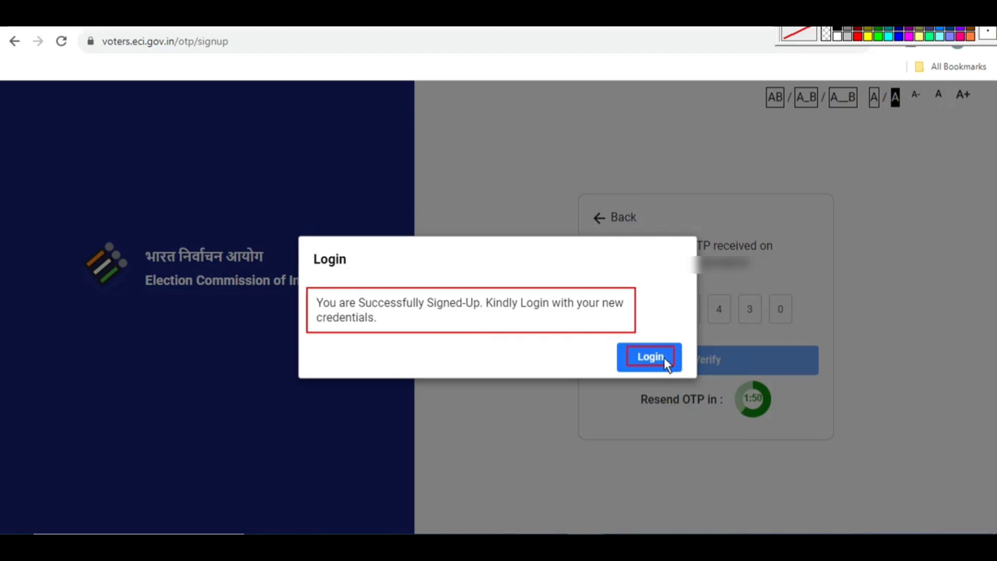
pyautogui.click(661, 357)
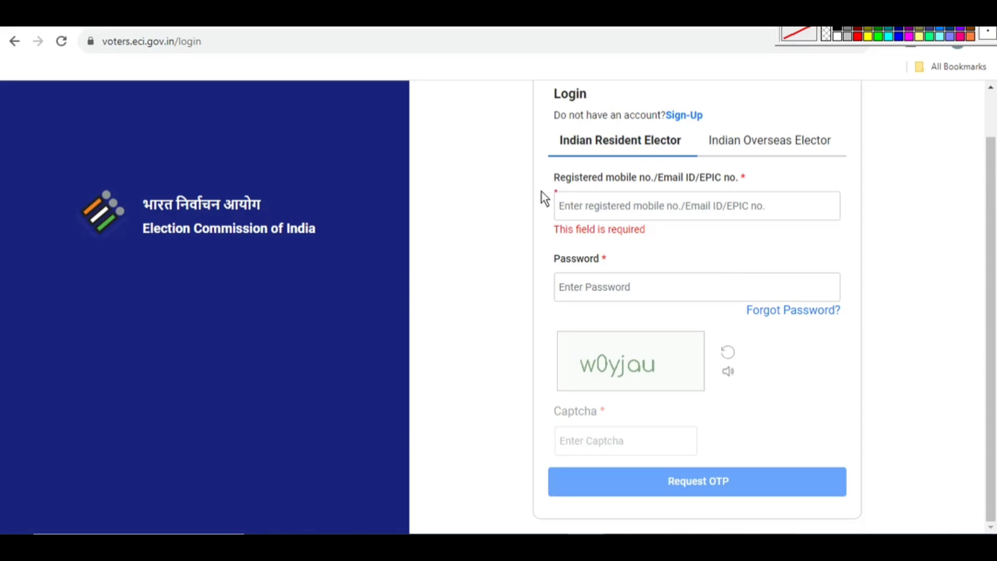
pyautogui.moveTo(548, 191)
pyautogui.mouseDown()
pyautogui.moveTo(588, 205)
pyautogui.moveTo(840, 213)
pyautogui.moveTo(845, 226)
pyautogui.mouseUp()
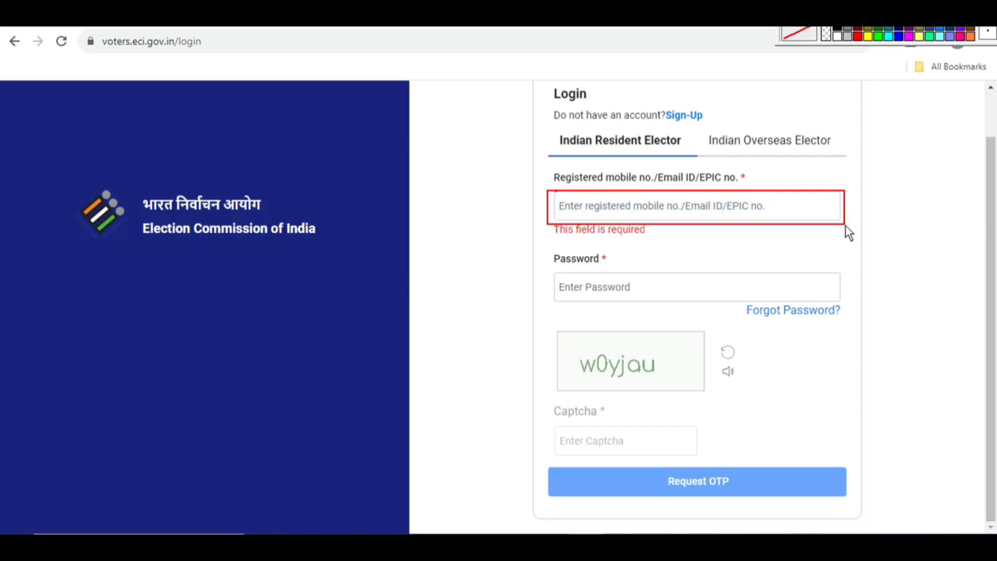
pyautogui.moveTo(552, 273); pyautogui.dragTo(750, 302)
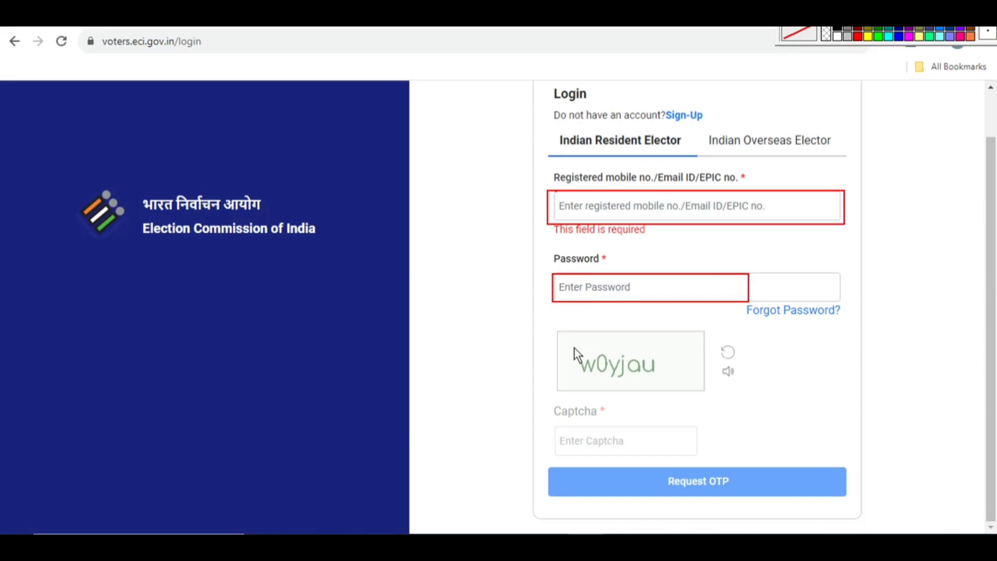
pyautogui.moveTo(572, 349); pyautogui.dragTo(659, 383)
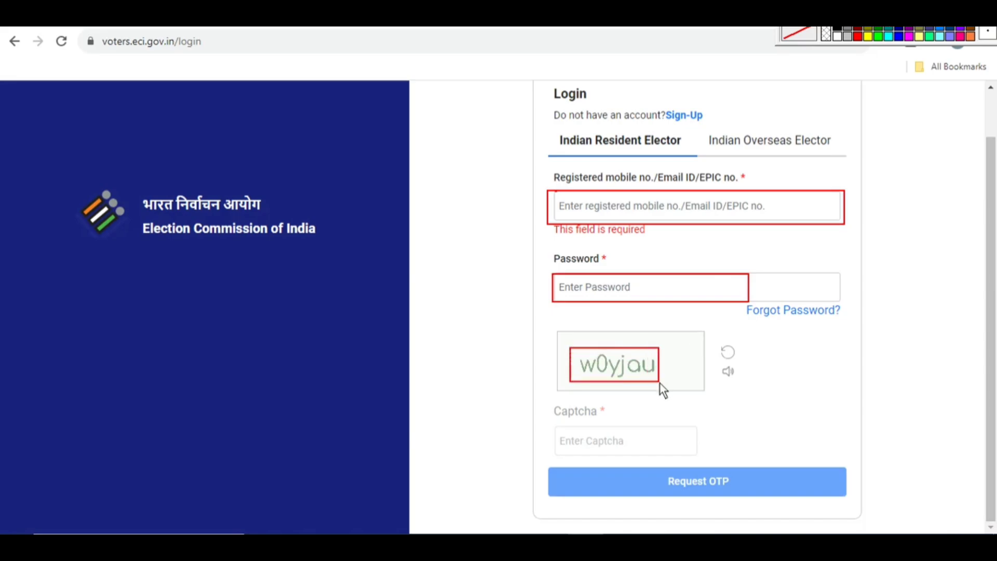
pyautogui.moveTo(554, 424); pyautogui.dragTo(717, 457)
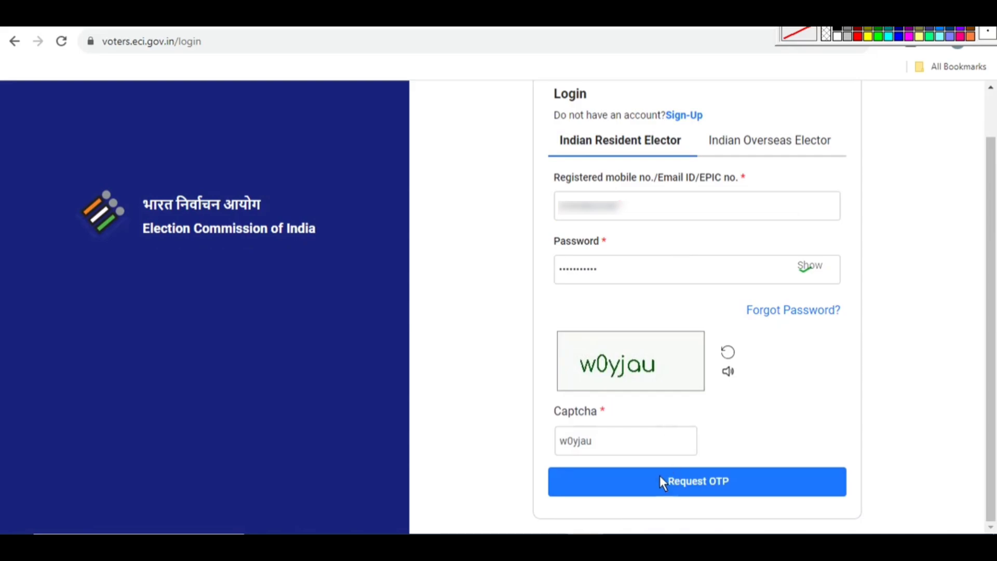
pyautogui.moveTo(660, 474); pyautogui.dragTo(739, 495)
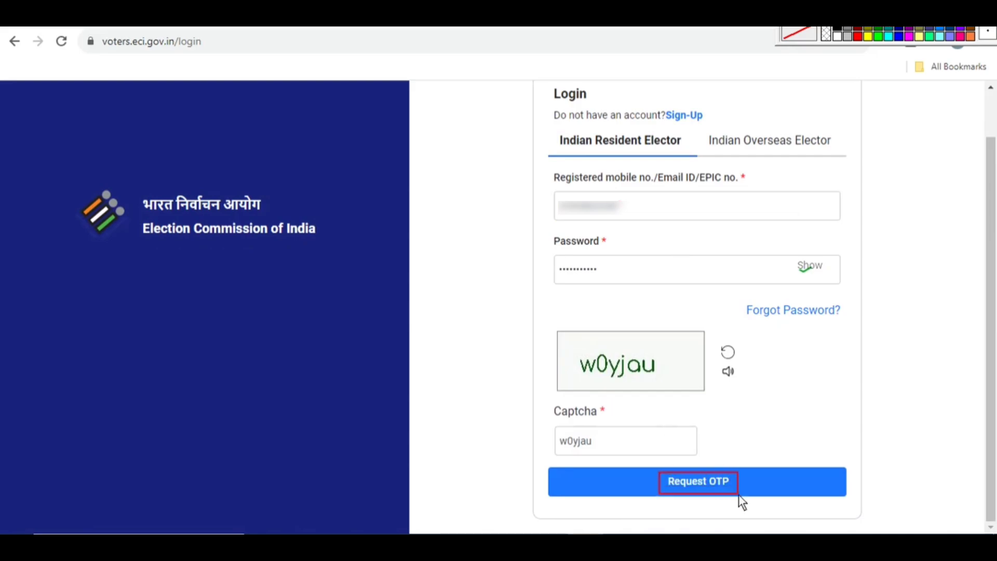
pyautogui.click(706, 482)
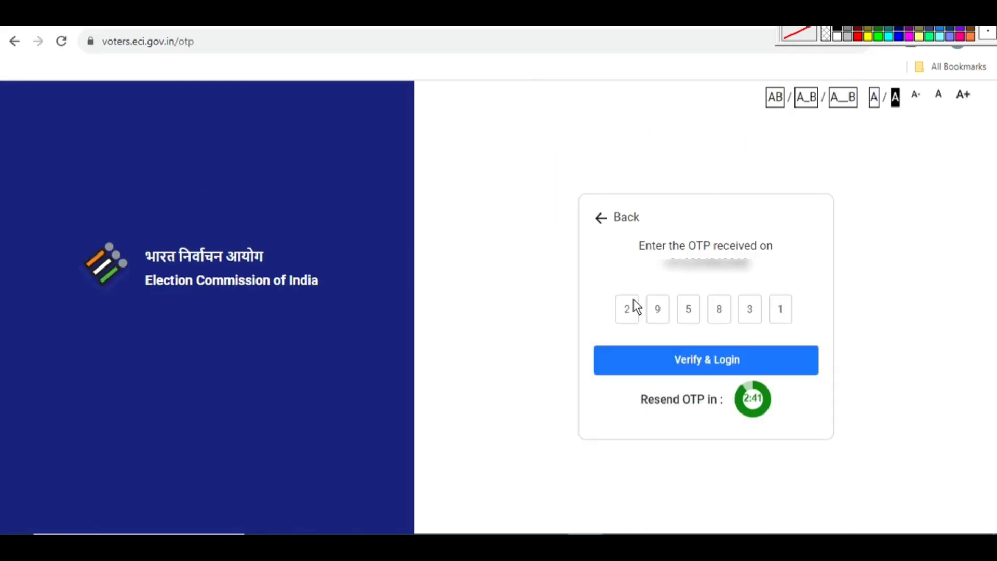
# Enter the six-digit OTP and verify to log in
pyautogui.moveTo(612, 295); pyautogui.dragTo(792, 321)
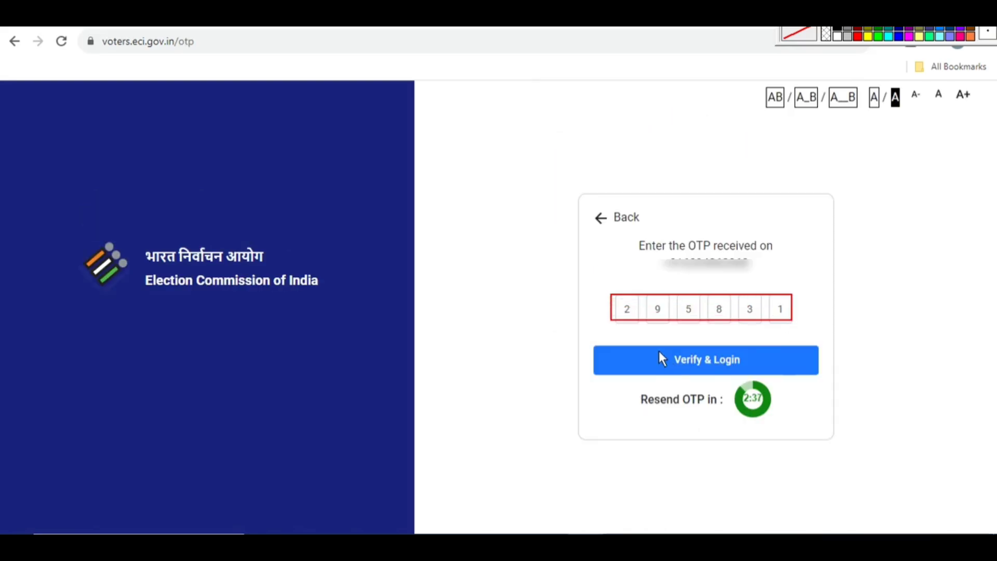
pyautogui.moveTo(665, 351); pyautogui.dragTo(757, 369)
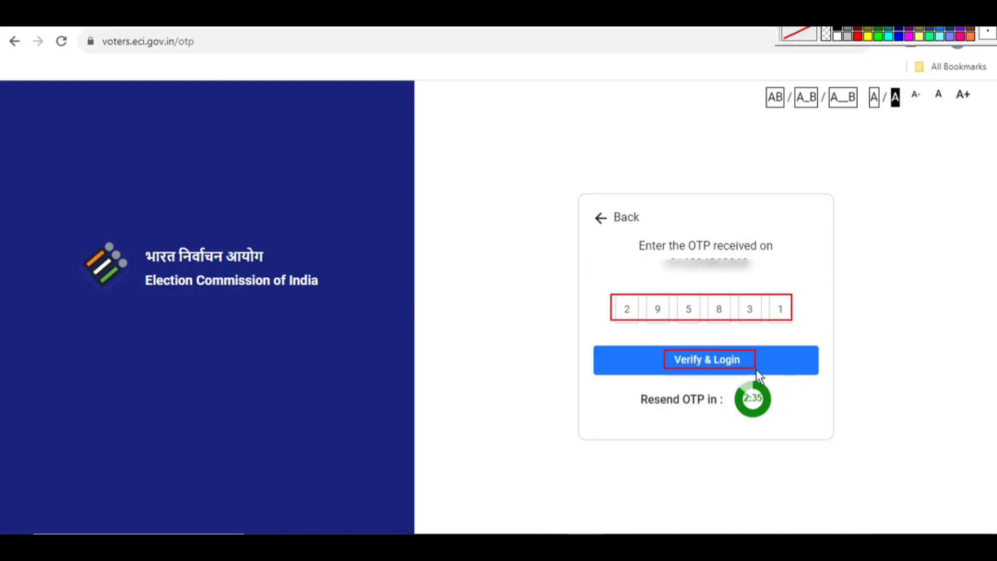
pyautogui.click(720, 363)
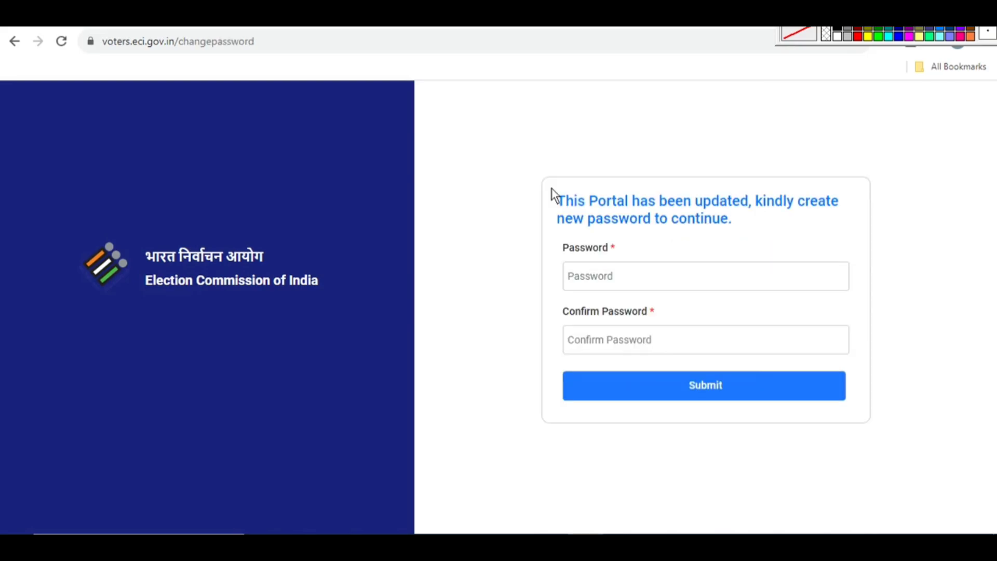
# Submit a new password with its confirmation, then return to login from the success dialog
pyautogui.moveTo(550, 188); pyautogui.dragTo(843, 235)
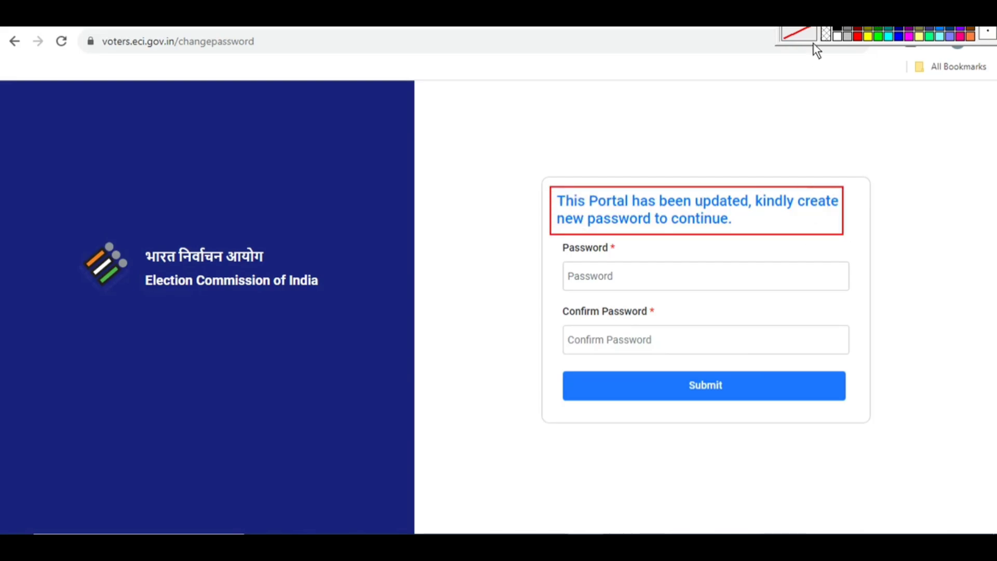
pyautogui.click(595, 275)
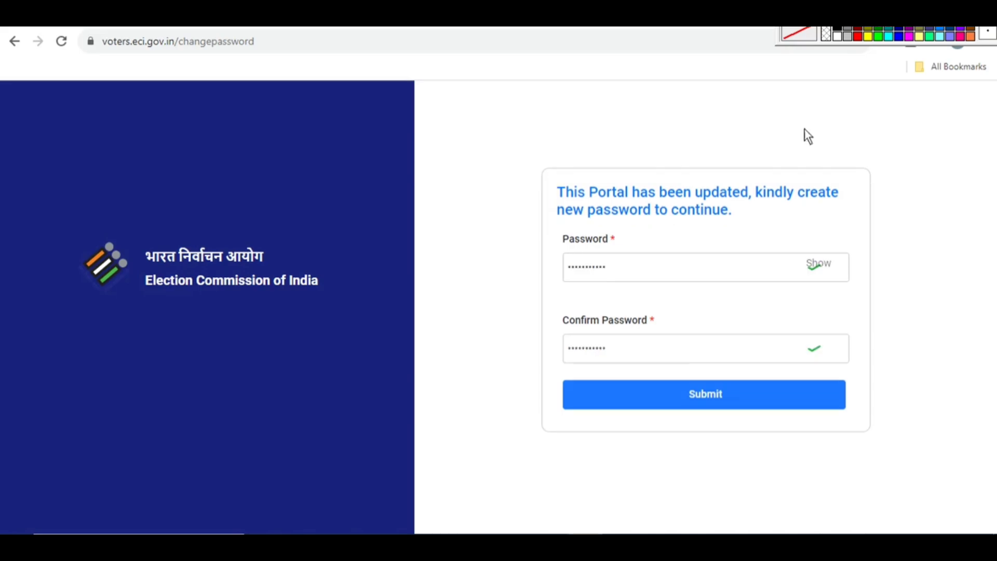
pyautogui.moveTo(714, 396); pyautogui.dragTo(730, 403)
pyautogui.click(701, 395)
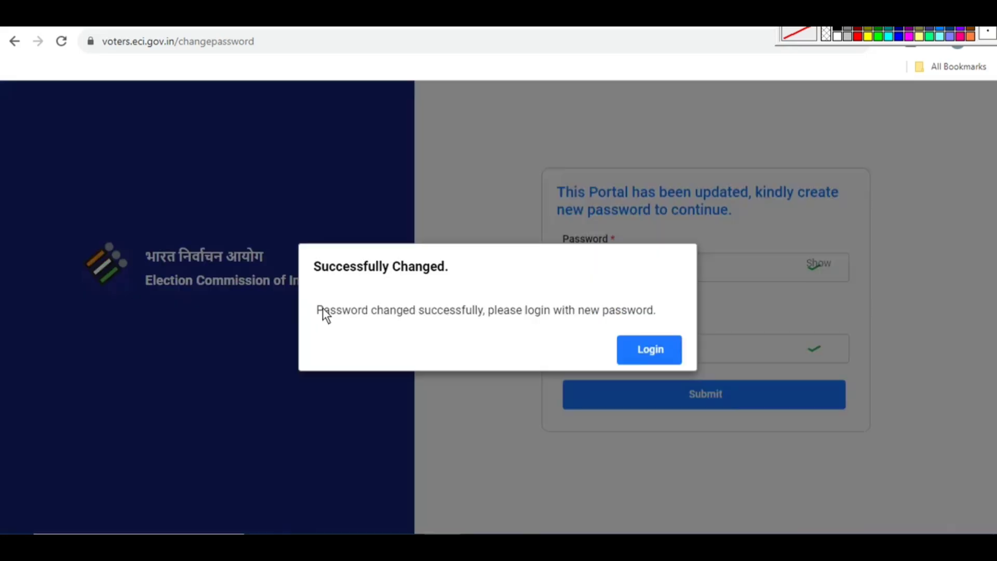
pyautogui.moveTo(317, 310); pyautogui.dragTo(475, 315)
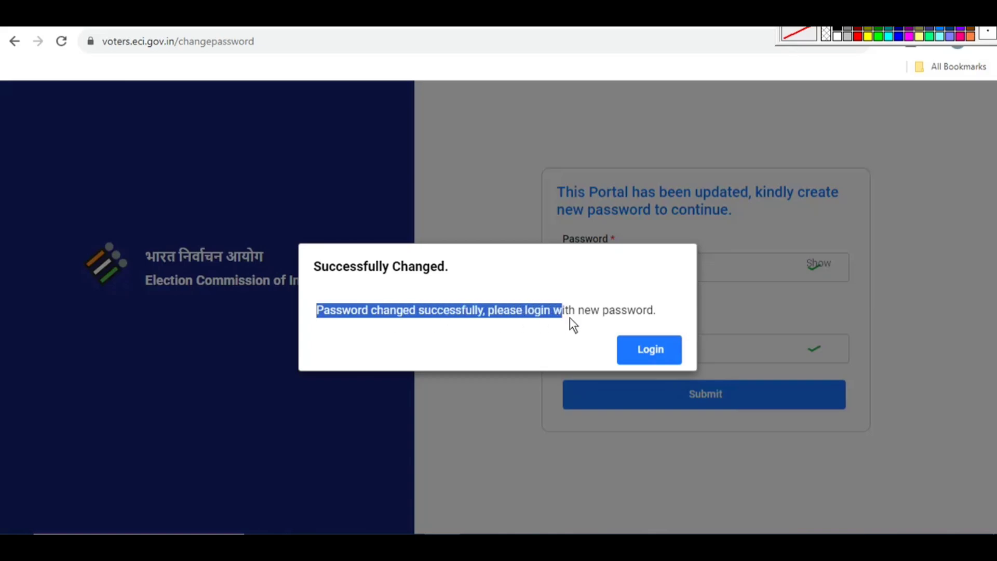
pyautogui.moveTo(574, 325); pyautogui.dragTo(664, 326)
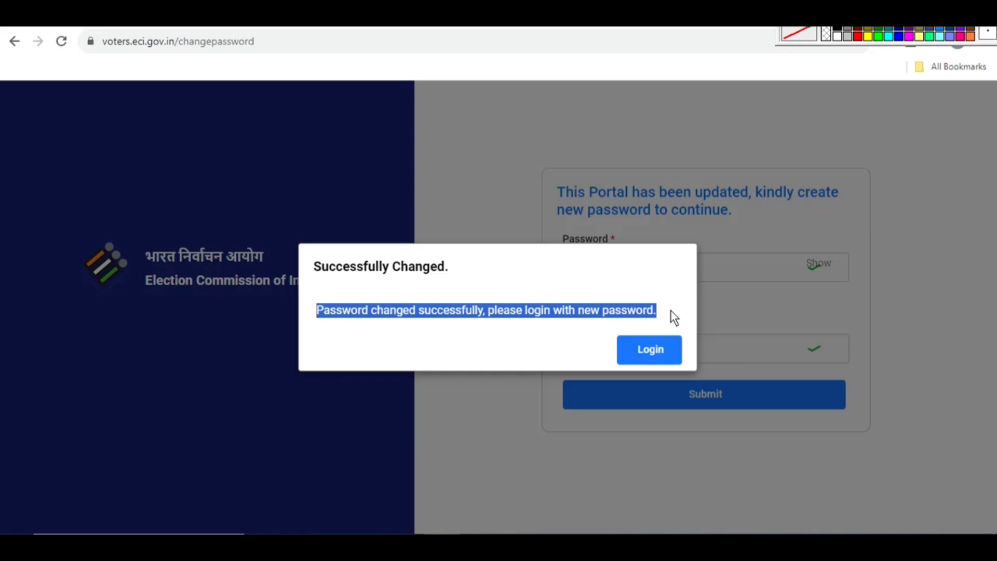
pyautogui.click(649, 349)
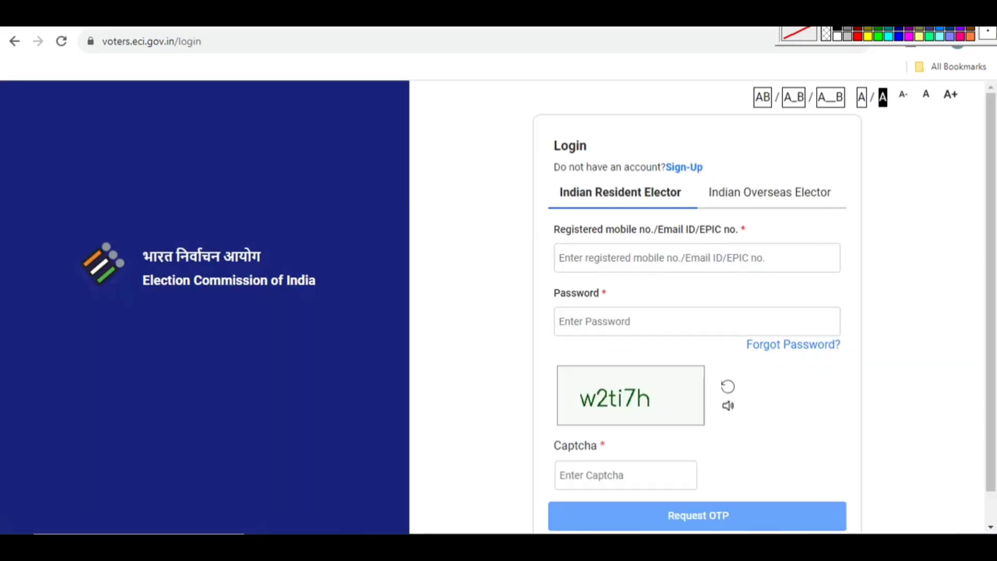
# Log in with mobile, new password, captcha and OTP to reach the homepage listing Forms 6, 6A, 7 and 8
pyautogui.moveTo(553, 242); pyautogui.dragTo(783, 272)
pyautogui.moveTo(554, 307); pyautogui.dragTo(740, 337)
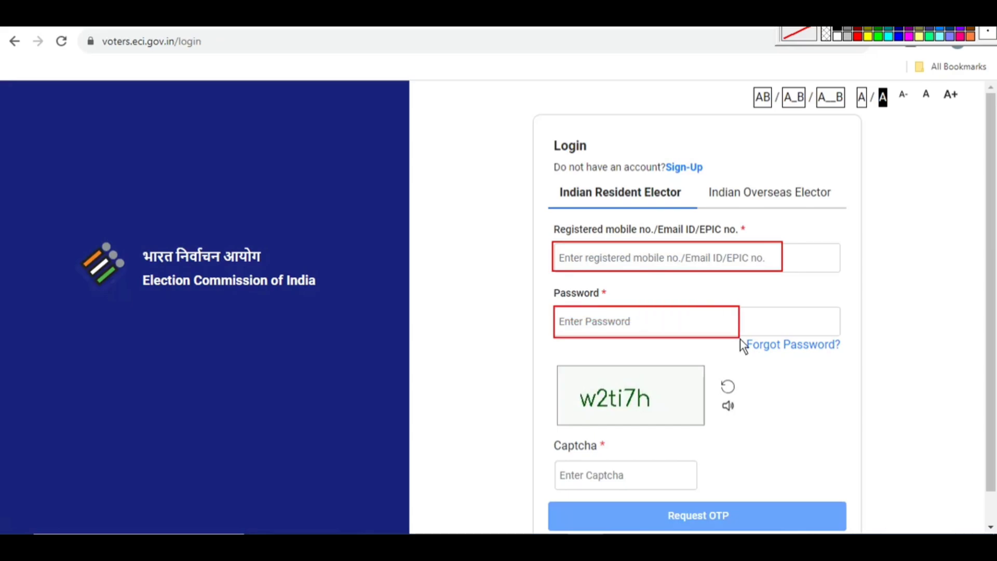
pyautogui.moveTo(572, 382)
pyautogui.mouseDown()
pyautogui.moveTo(624, 387)
pyautogui.moveTo(657, 412)
pyautogui.mouseUp()
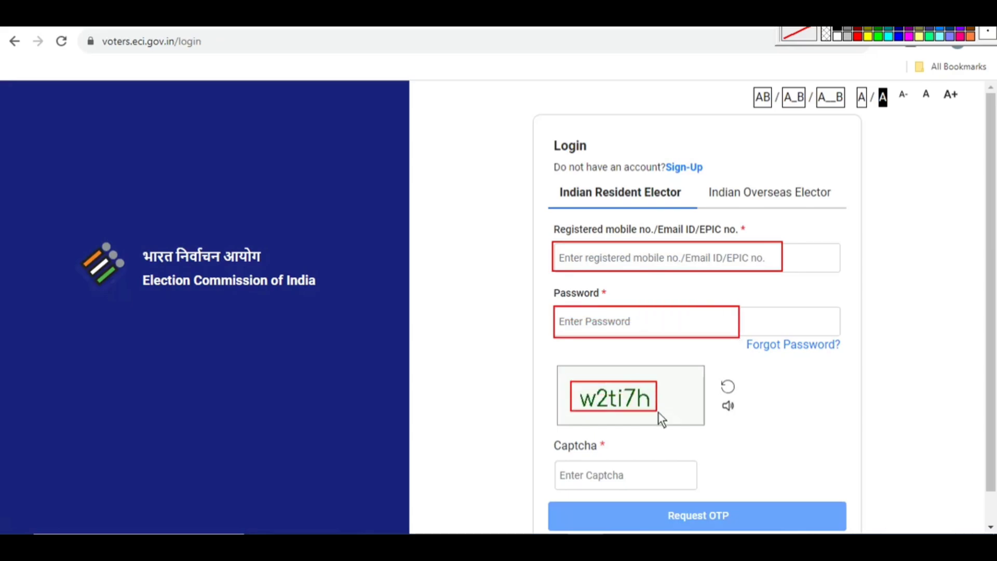
pyautogui.moveTo(544, 461)
pyautogui.mouseDown()
pyautogui.moveTo(687, 482)
pyautogui.moveTo(675, 523)
pyautogui.moveTo(736, 527)
pyautogui.mouseUp()
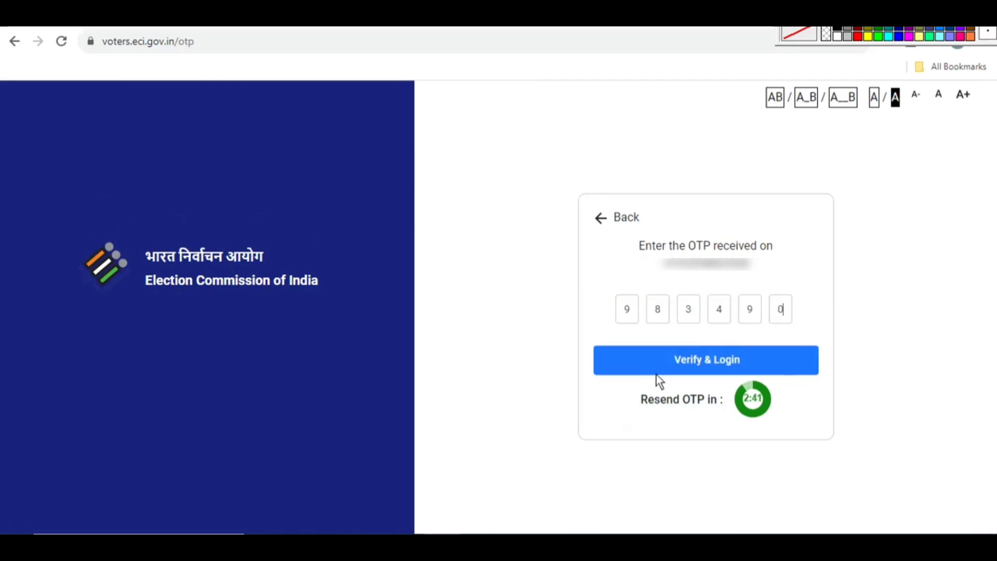
pyautogui.click(682, 360)
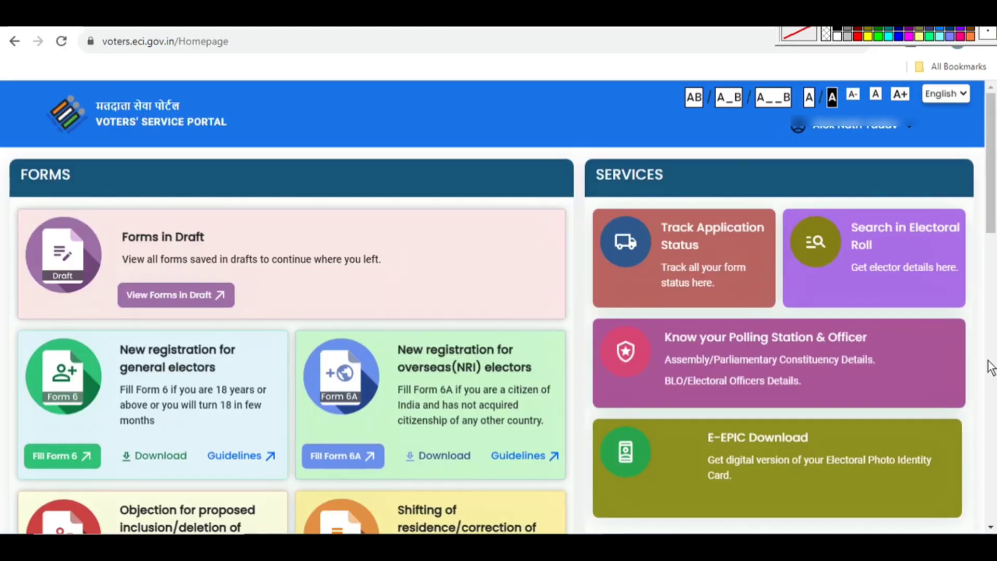
pyautogui.scroll(-3, 615, 305)
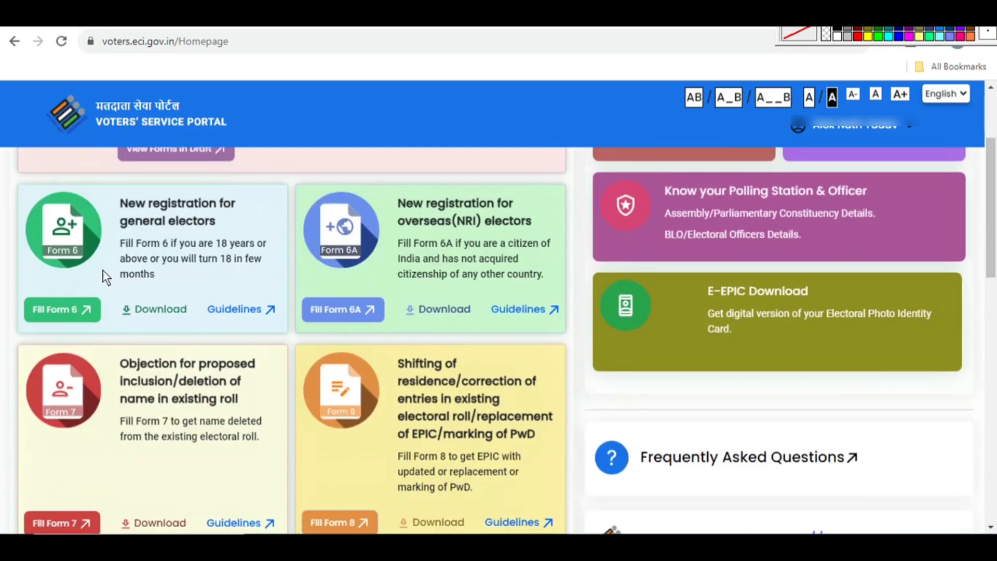
# Open Form 6 and set state Uttar Pradesh and district Sant Kabir Nagar
pyautogui.click(58, 310)
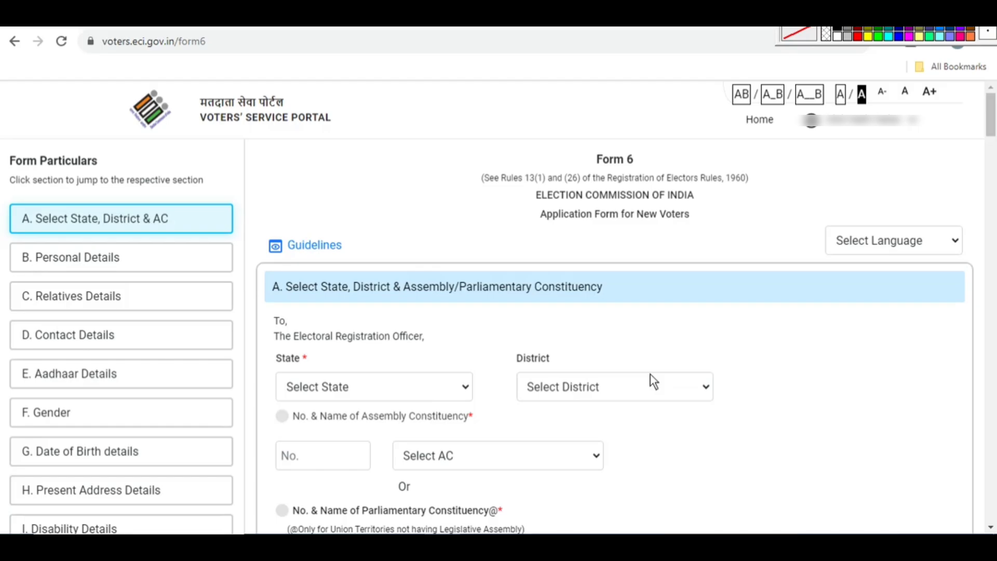
pyautogui.scroll(-3, 621, 345)
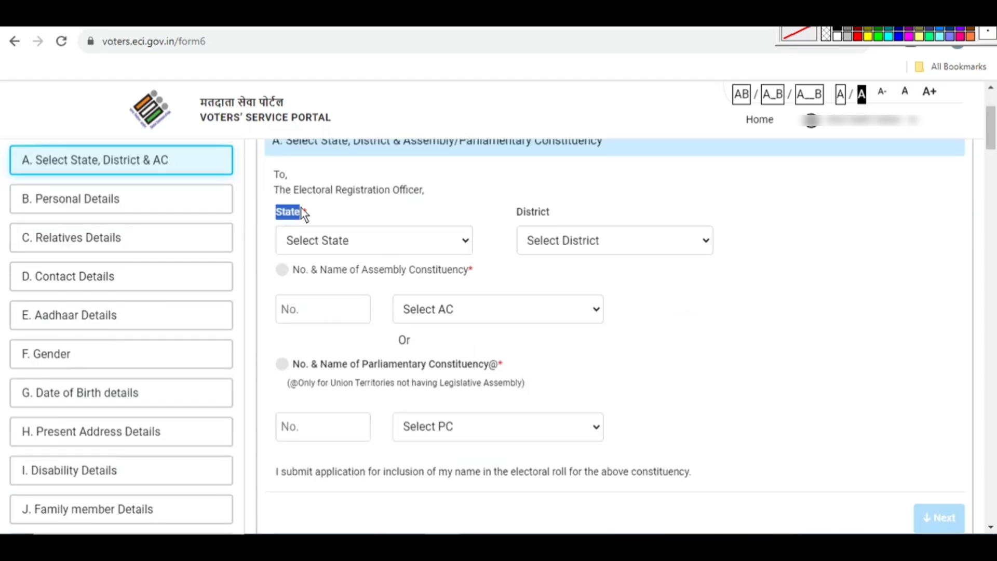
pyautogui.click(316, 246)
pyautogui.press('u')
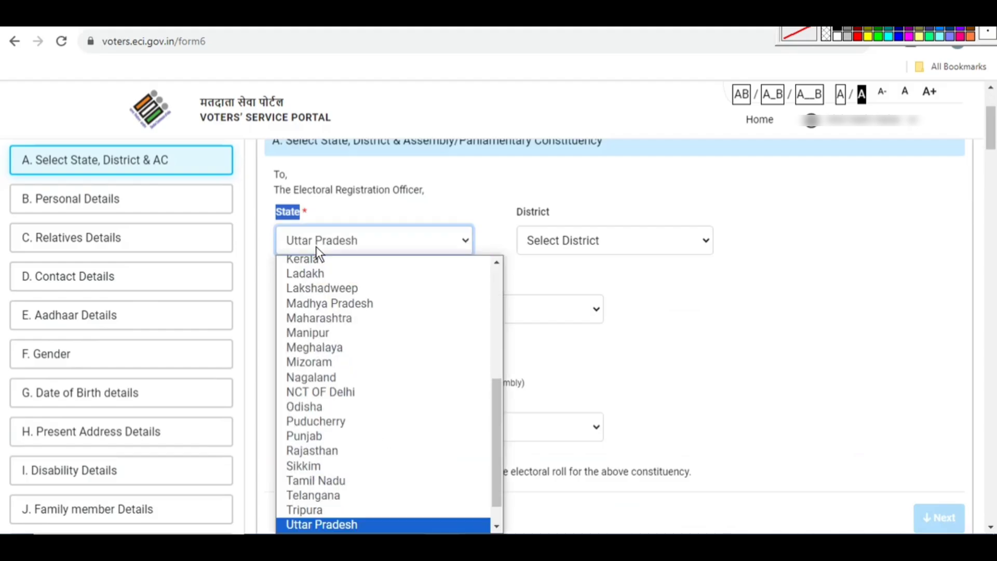
pyautogui.press('Return')
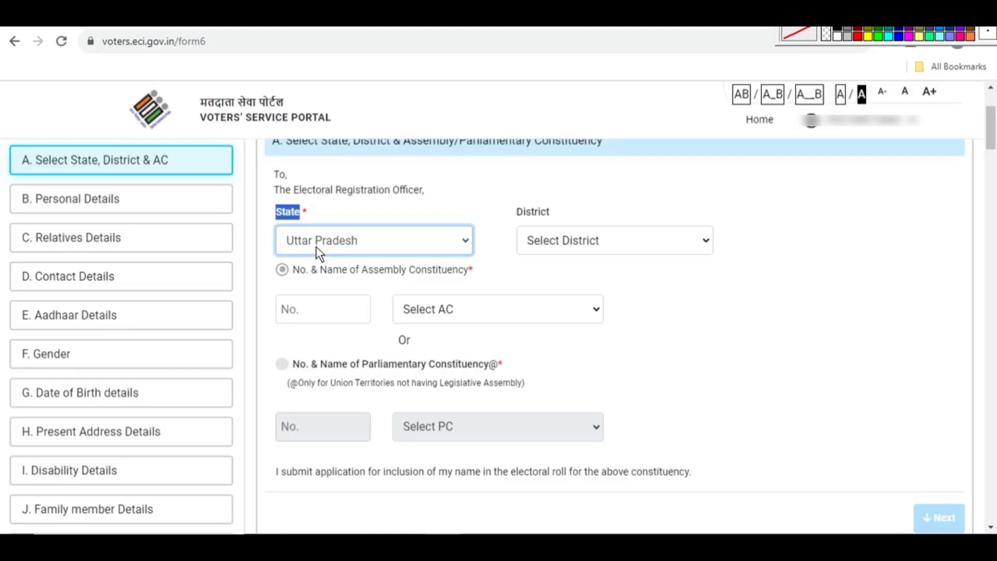
pyautogui.click(549, 245)
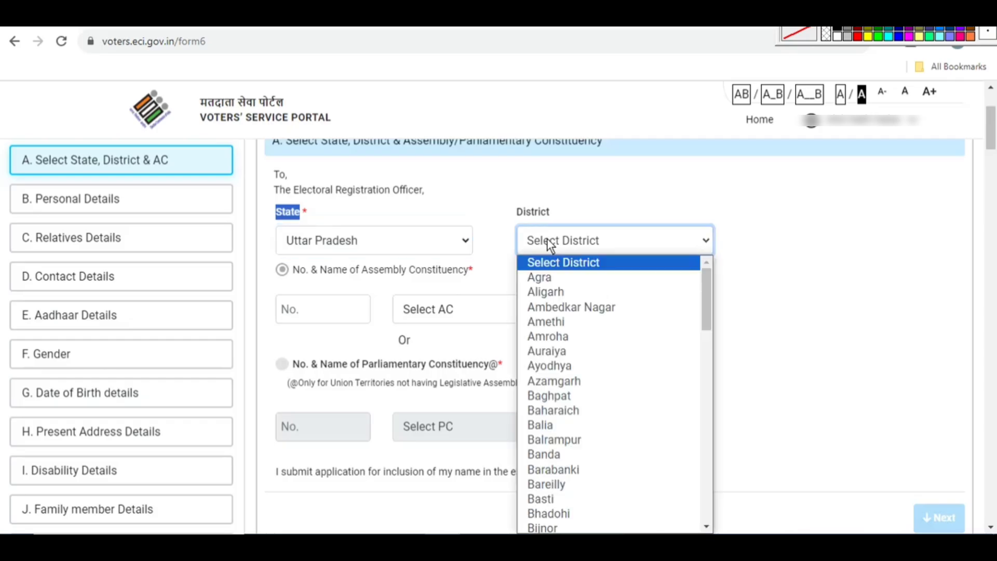
pyautogui.write('san')
pyautogui.press('Return')
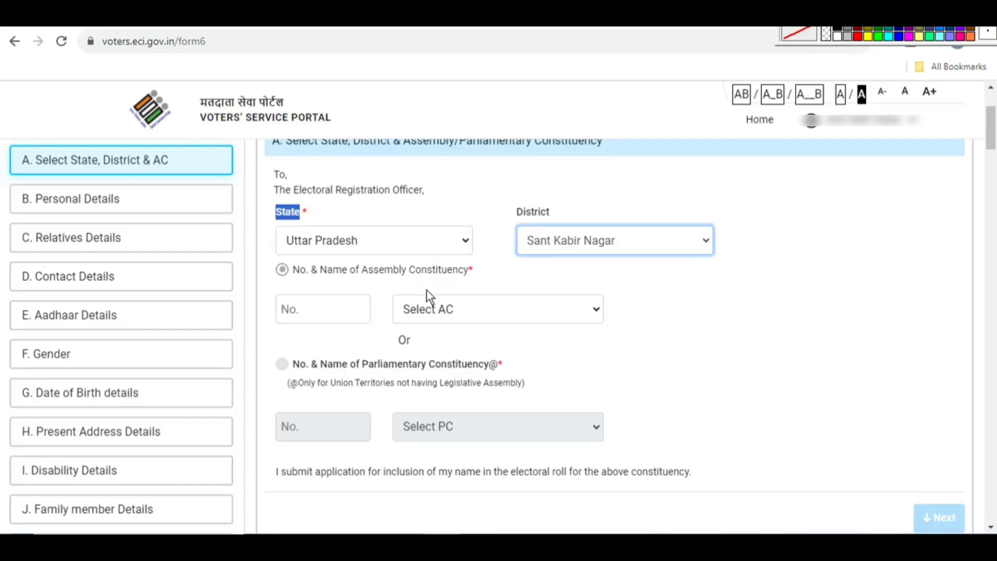
# Choose assembly constituency 312 Menhdawal and proceed to Personal Details
pyautogui.click(424, 311)
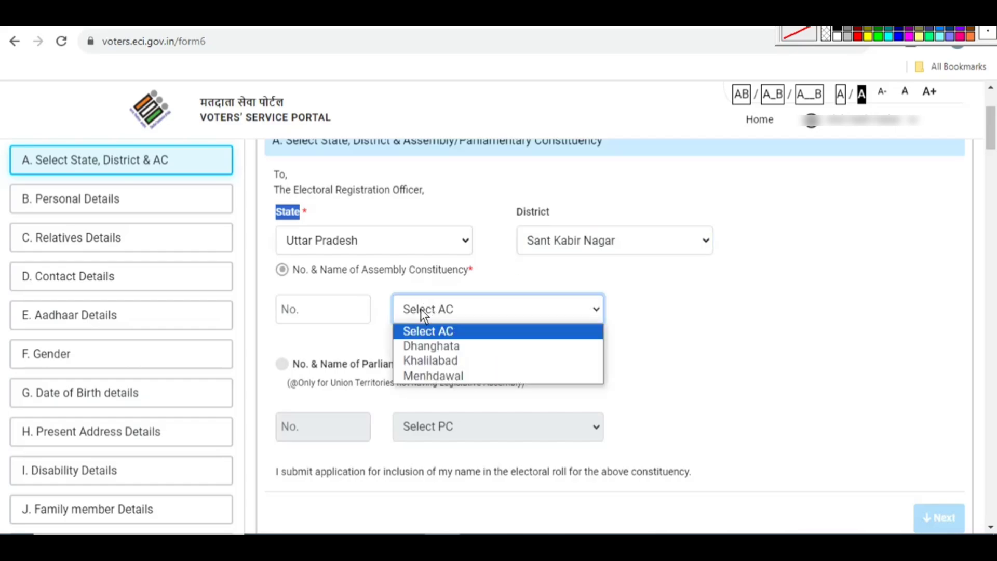
pyautogui.click(421, 308)
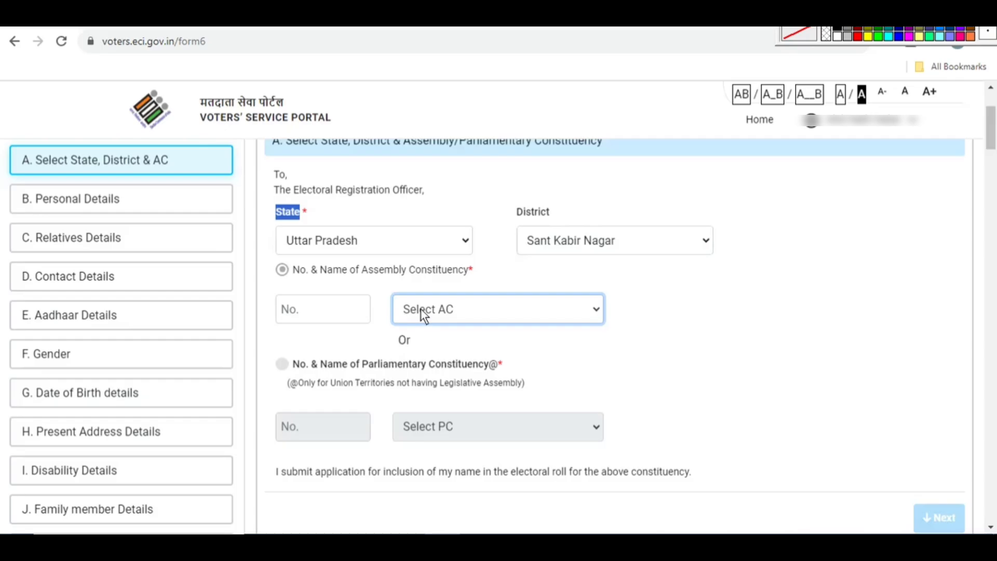
pyautogui.click(421, 309)
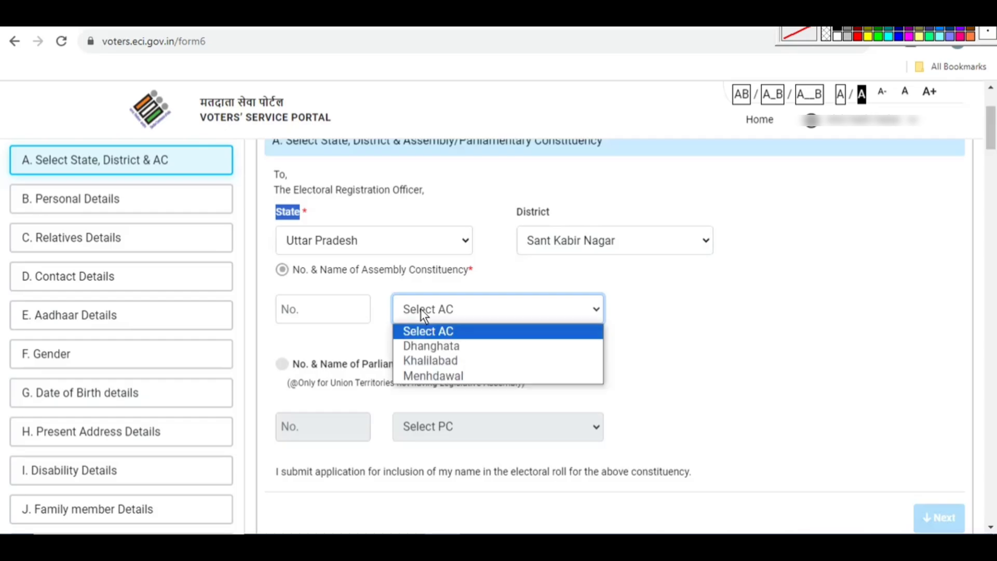
pyautogui.click(428, 374)
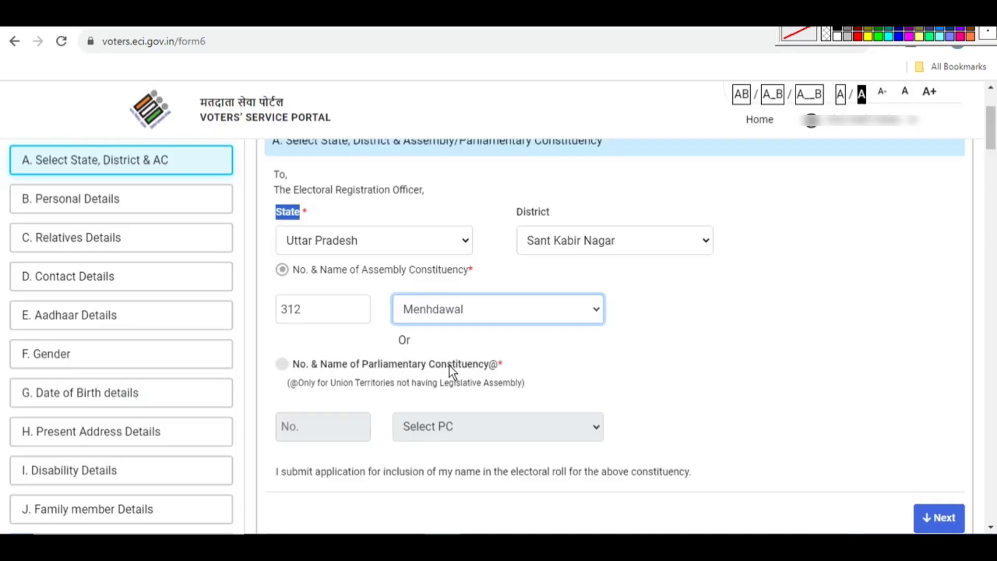
pyautogui.scroll(-1, 514, 256)
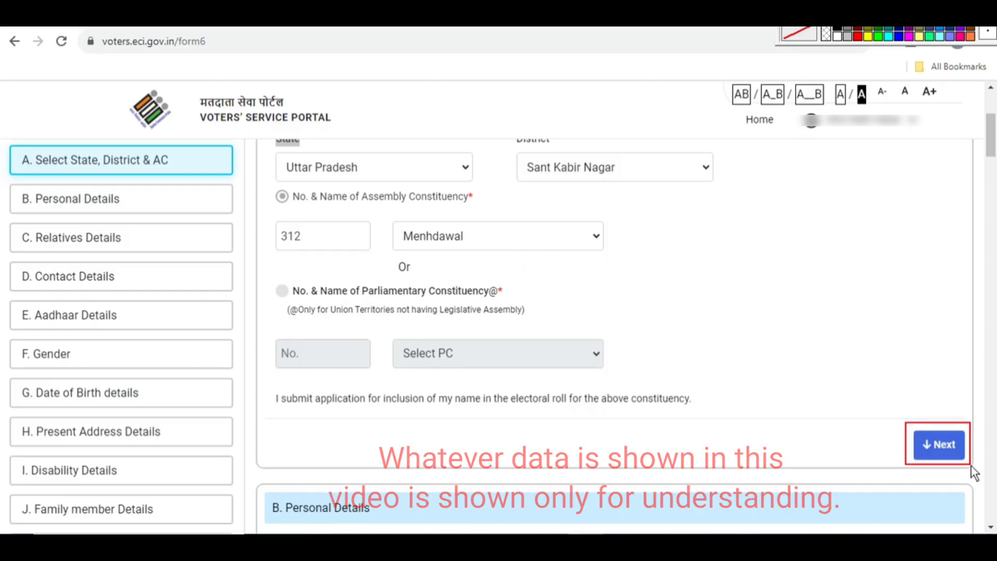
pyautogui.click(941, 445)
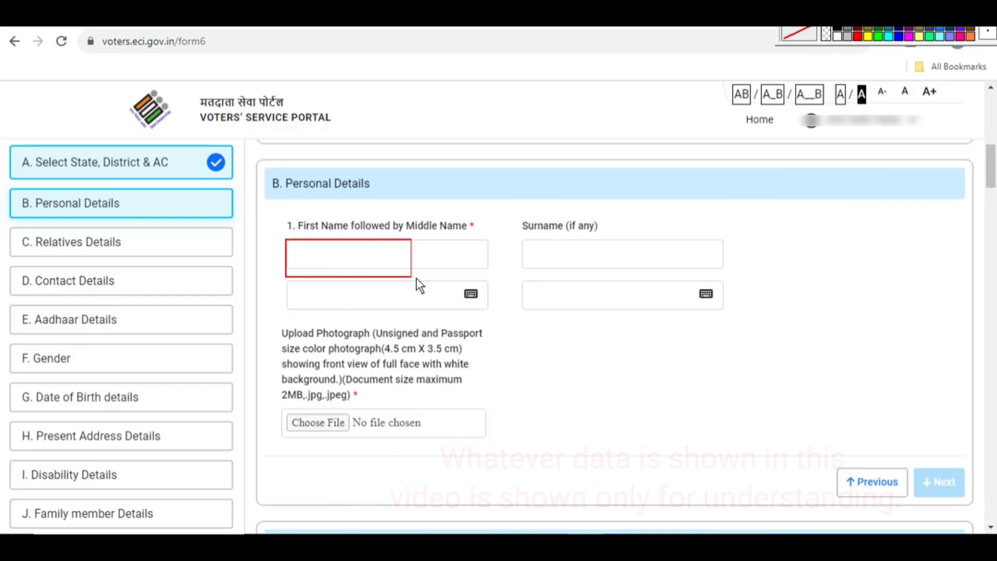
# Type the applicant's first name and accept its Hindi transliteration
pyautogui.click(312, 255)
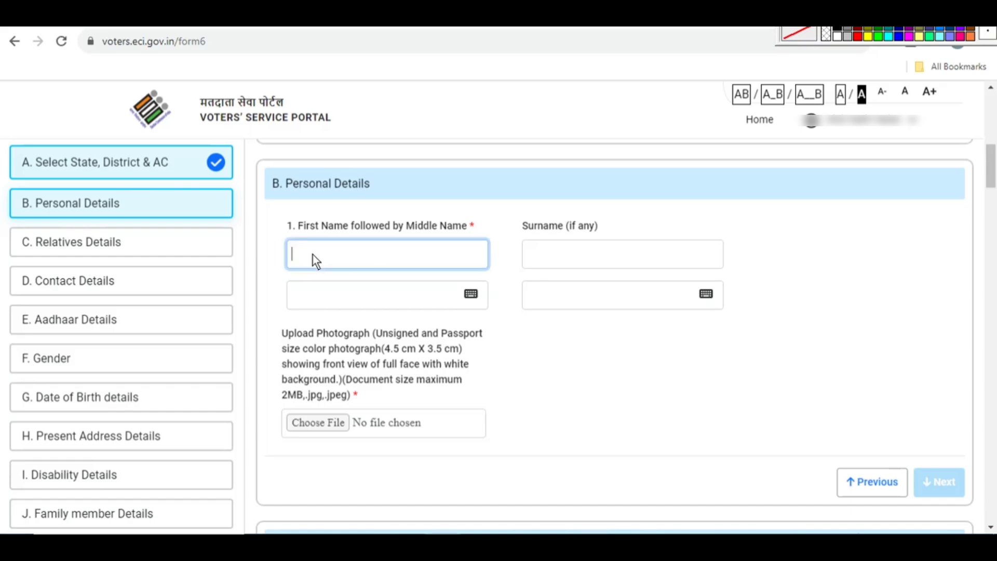
pyautogui.write('Alok')
pyautogui.press('Tab')
pyautogui.click(345, 295)
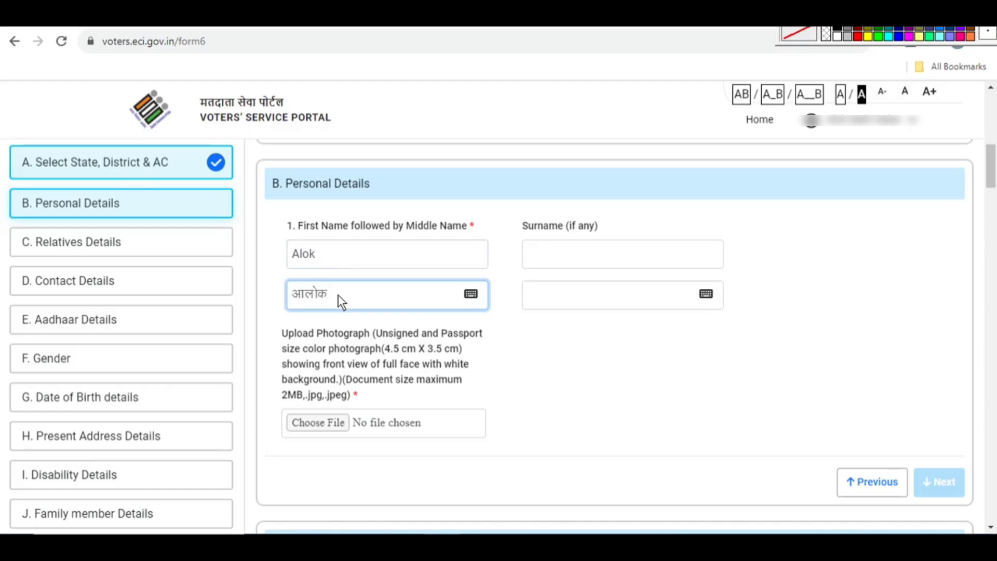
pyautogui.moveTo(338, 303); pyautogui.dragTo(285, 306)
pyautogui.click(263, 306)
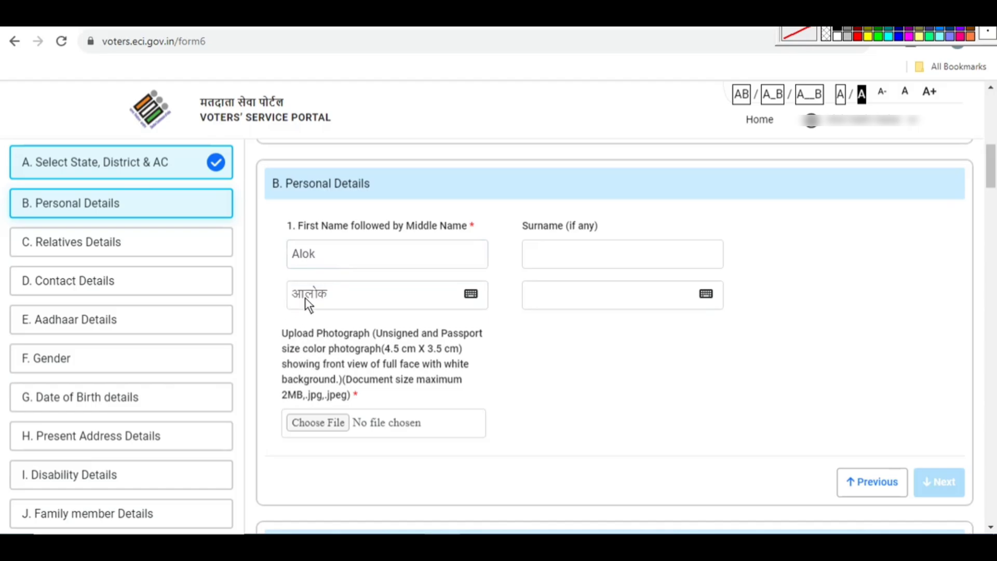
pyautogui.click(304, 297)
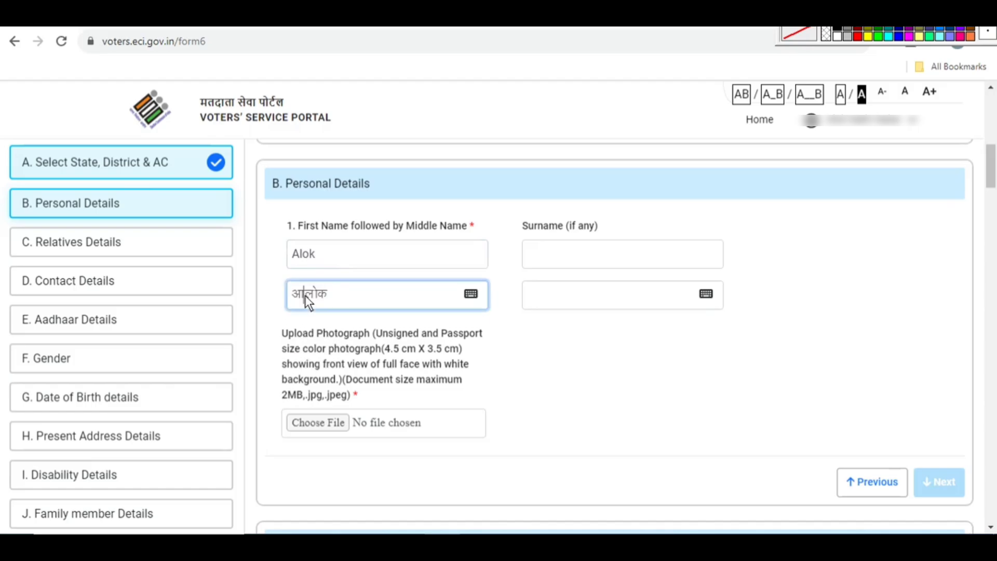
# Close the Inscript on-screen keyboard and check the First Name, Hindi name and Surname fields
pyautogui.click(472, 294)
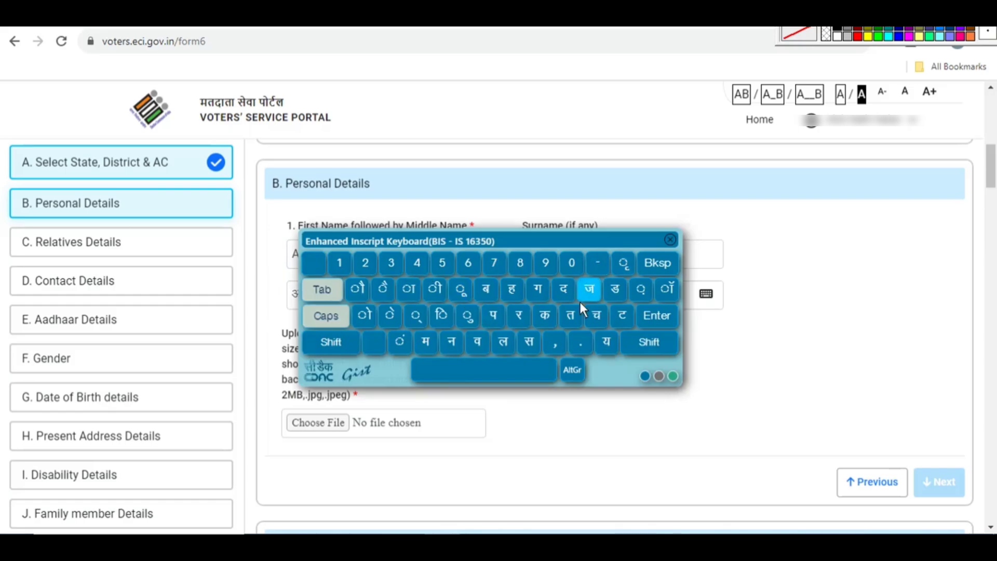
pyautogui.click(671, 243)
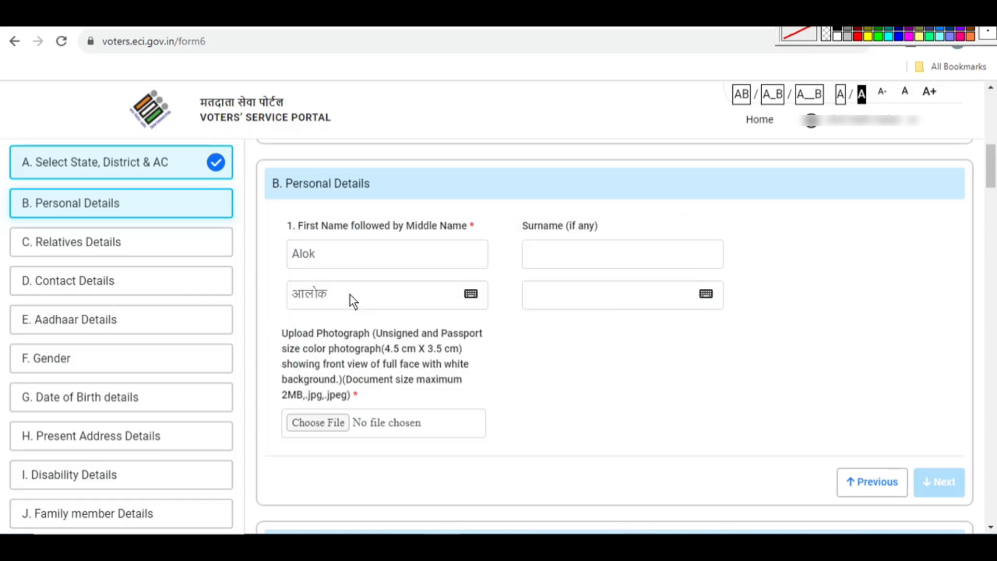
pyautogui.click(350, 295)
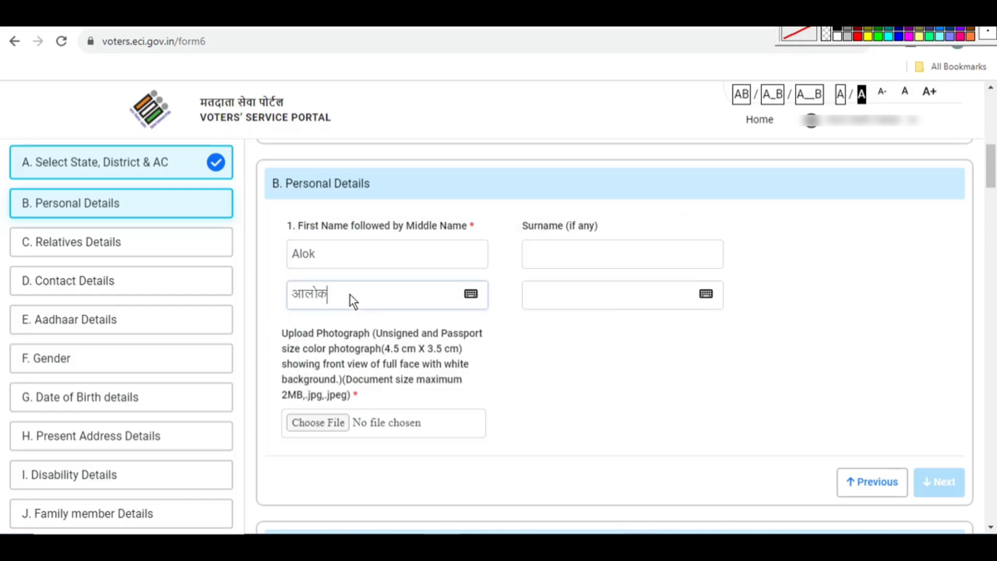
pyautogui.click(491, 342)
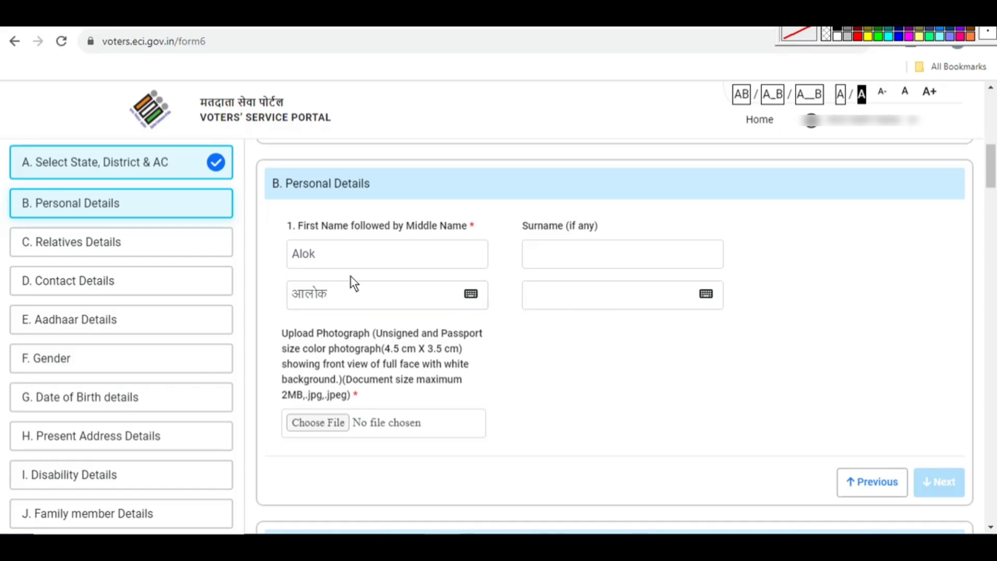
pyautogui.click(339, 256)
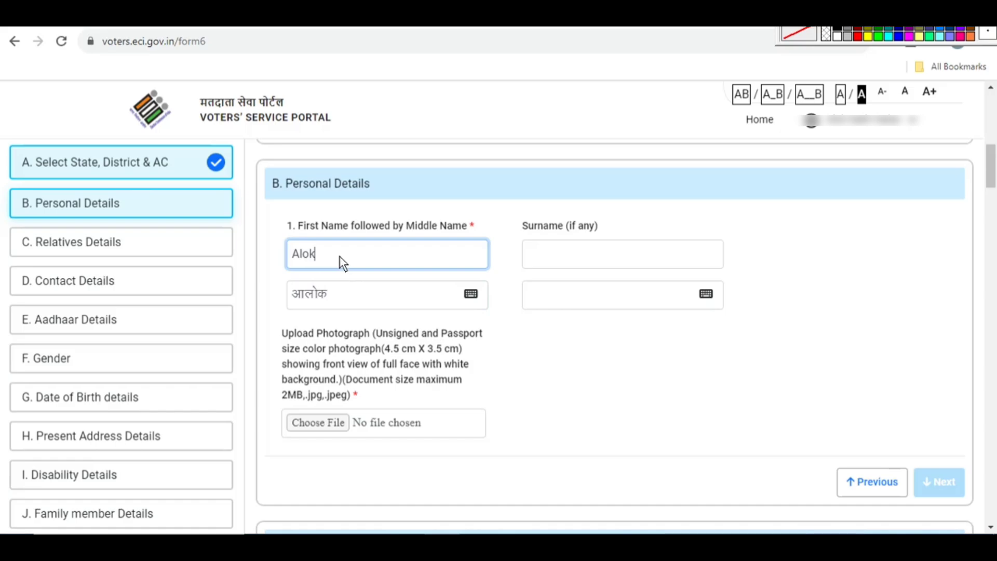
pyautogui.click(342, 292)
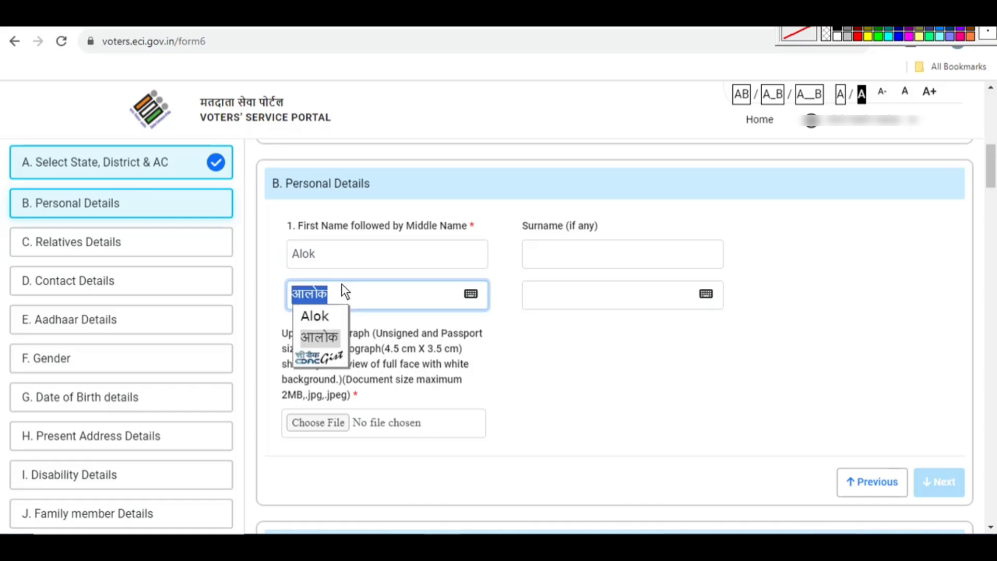
pyautogui.click(543, 258)
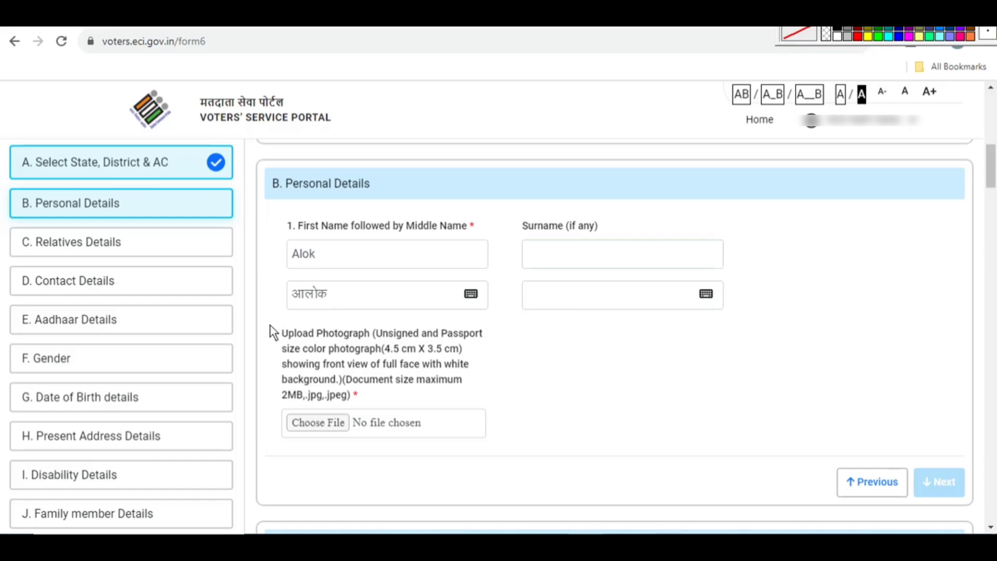
pyautogui.moveTo(266, 326)
pyautogui.mouseDown()
pyautogui.moveTo(461, 358)
pyautogui.moveTo(483, 377)
pyautogui.moveTo(488, 404)
pyautogui.mouseUp()
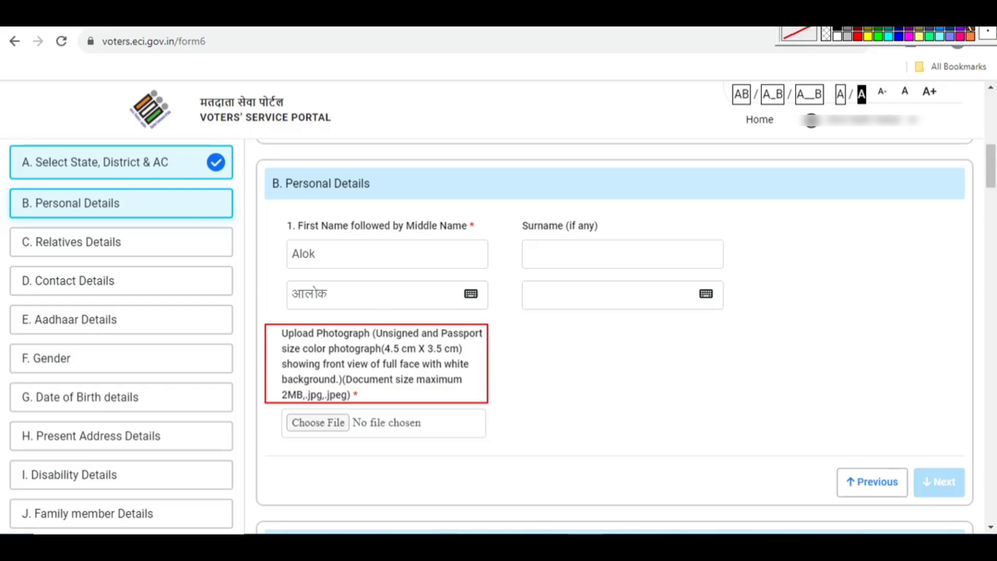
pyautogui.press('Escape')
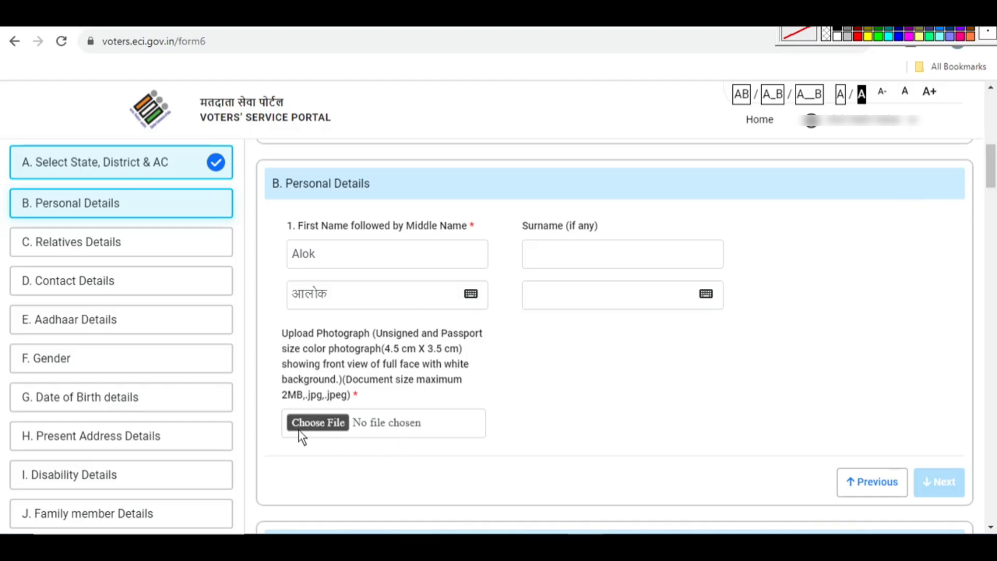
# Upload Vijay_Image-removebg-preview.jpg from the Desktop and zoom the crop to frame the full face
pyautogui.click(321, 422)
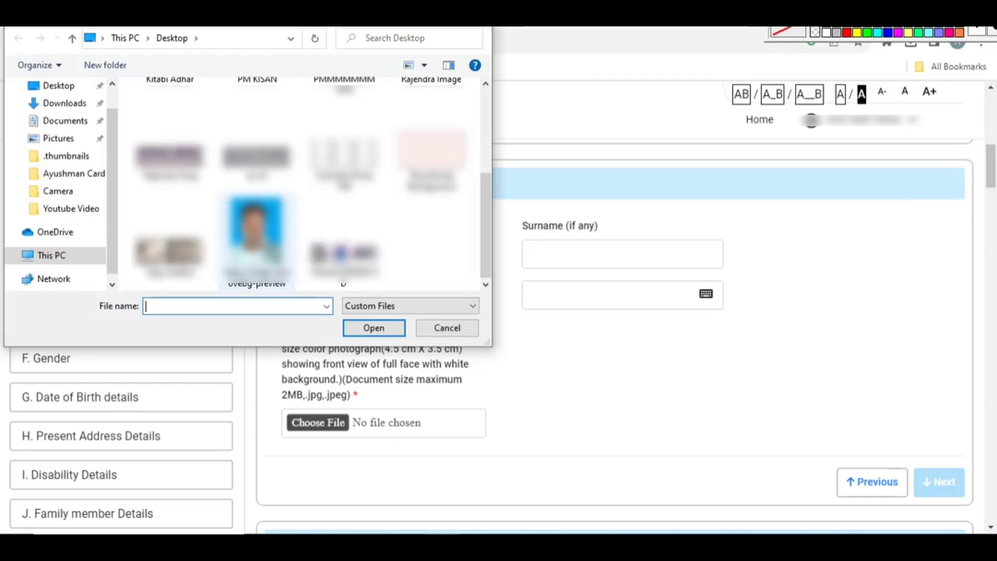
pyautogui.scroll(-5, 302, 182)
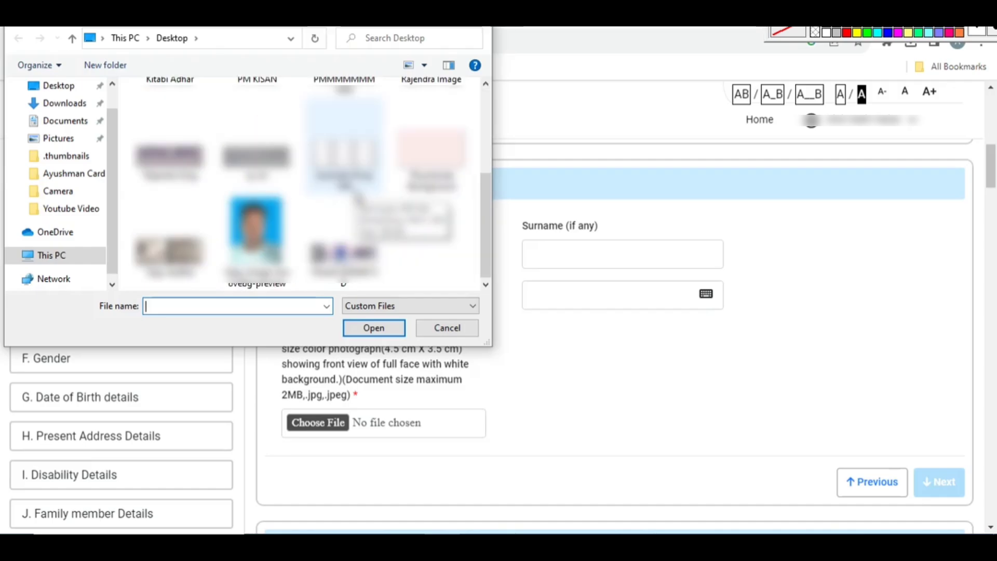
pyautogui.doubleClick(256, 231)
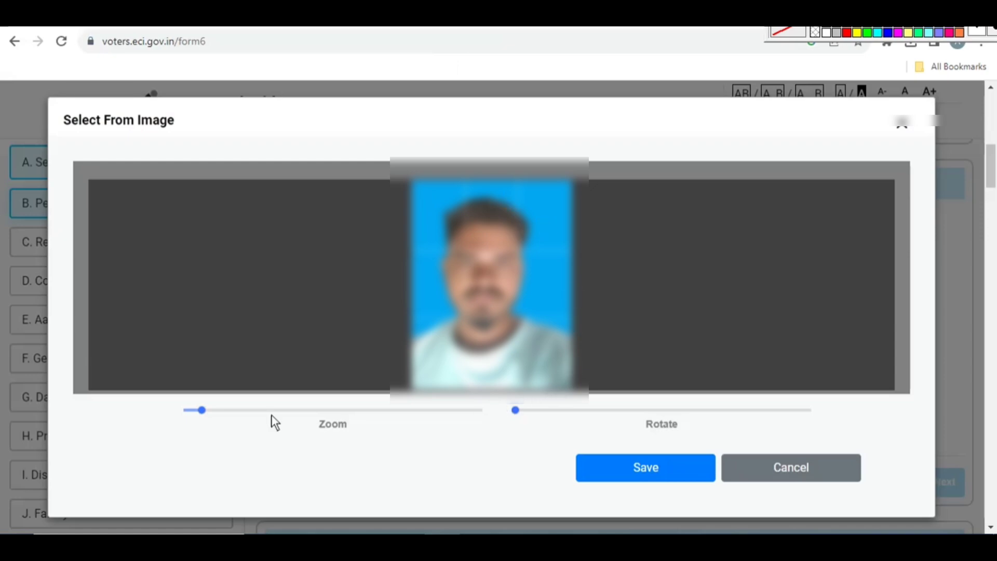
pyautogui.moveTo(202, 410); pyautogui.dragTo(463, 411)
pyautogui.click(211, 410)
pyautogui.moveTo(199, 422)
pyautogui.mouseDown()
pyautogui.moveTo(187, 423)
pyautogui.moveTo(211, 424)
pyautogui.mouseUp()
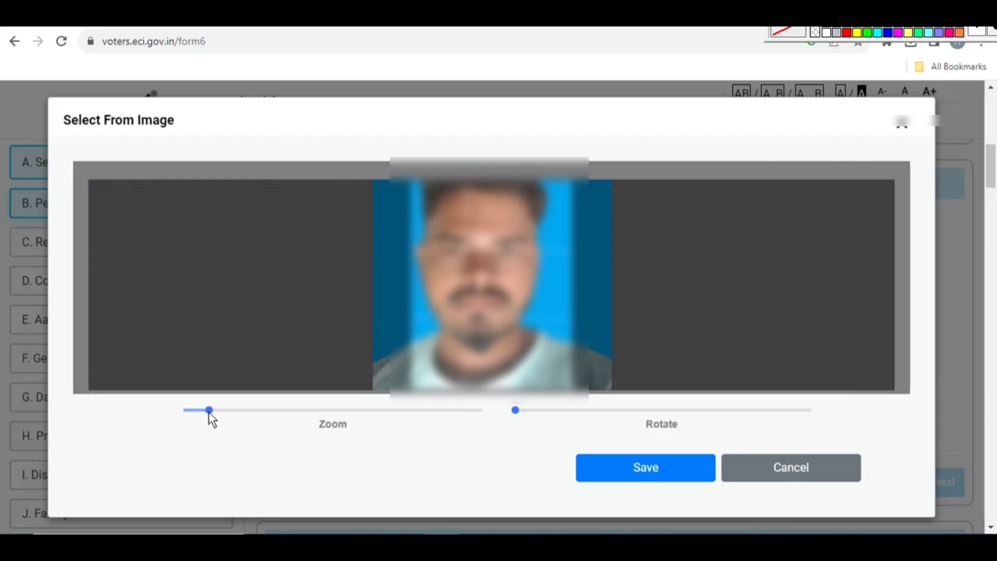
pyautogui.moveTo(208, 414); pyautogui.dragTo(201, 413)
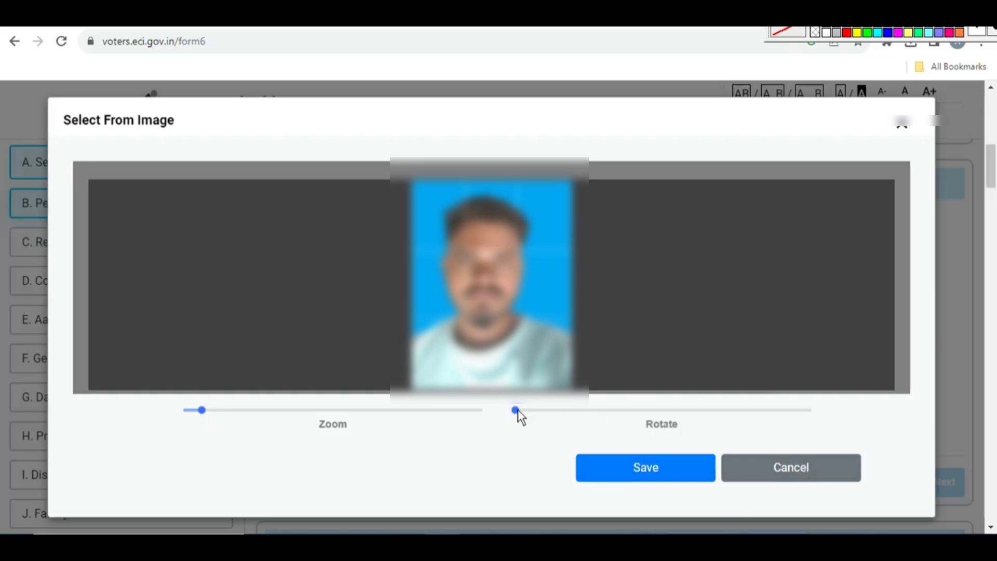
# Save the framed photo, accept the face-detected message, and advance to Relatives Details
pyautogui.click(649, 467)
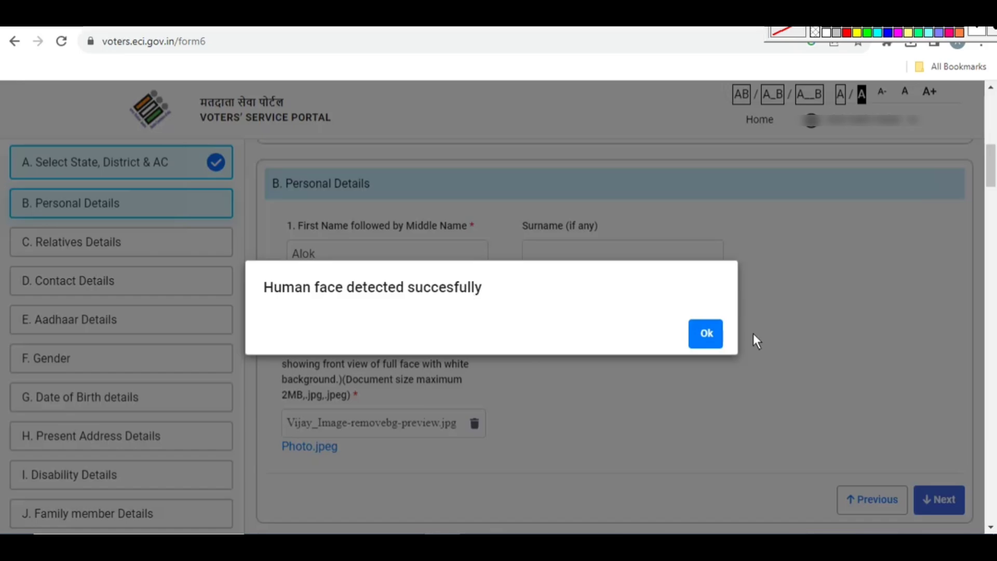
pyautogui.click(707, 347)
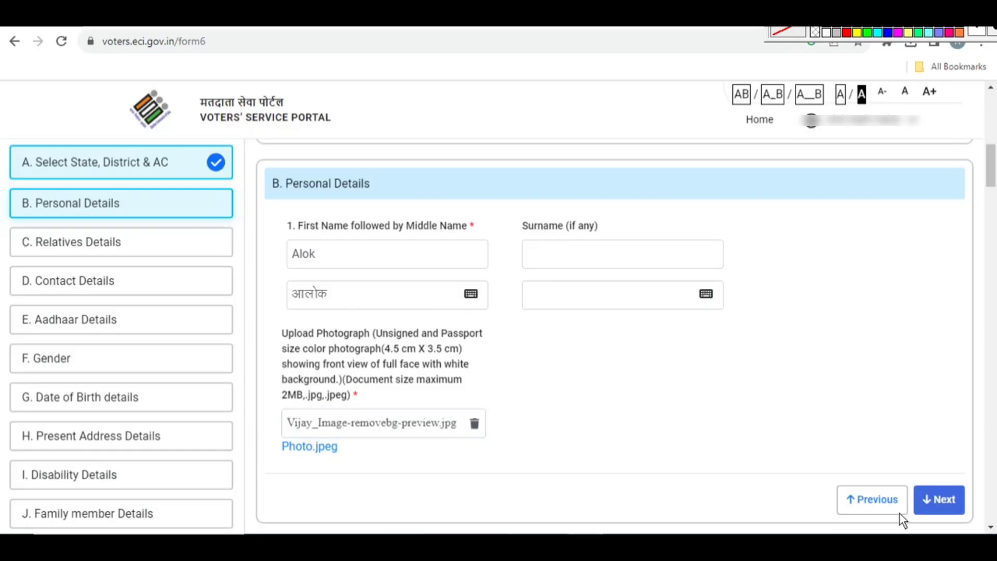
pyautogui.moveTo(907, 475)
pyautogui.mouseDown()
pyautogui.moveTo(945, 492)
pyautogui.moveTo(971, 521)
pyautogui.mouseUp()
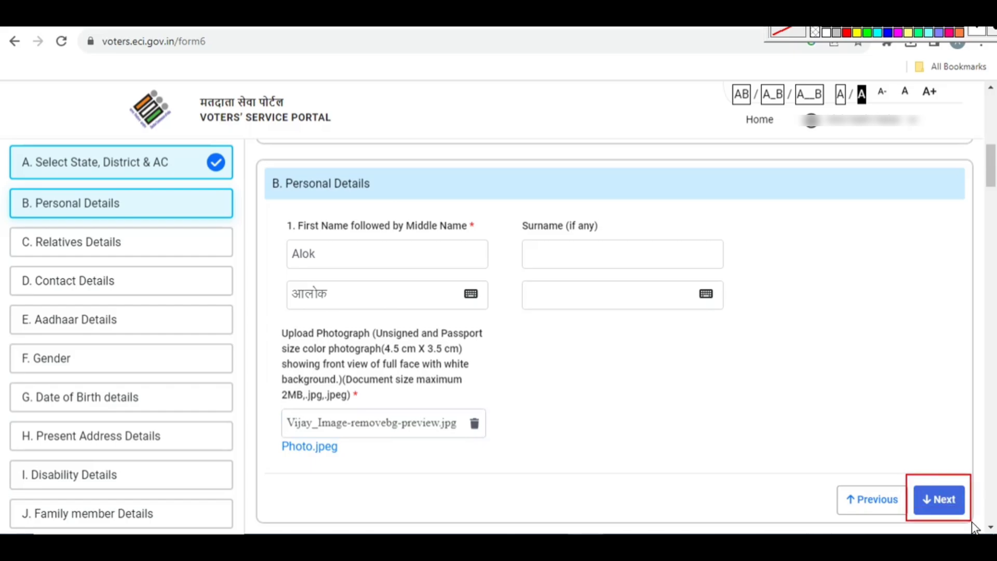
pyautogui.click(938, 500)
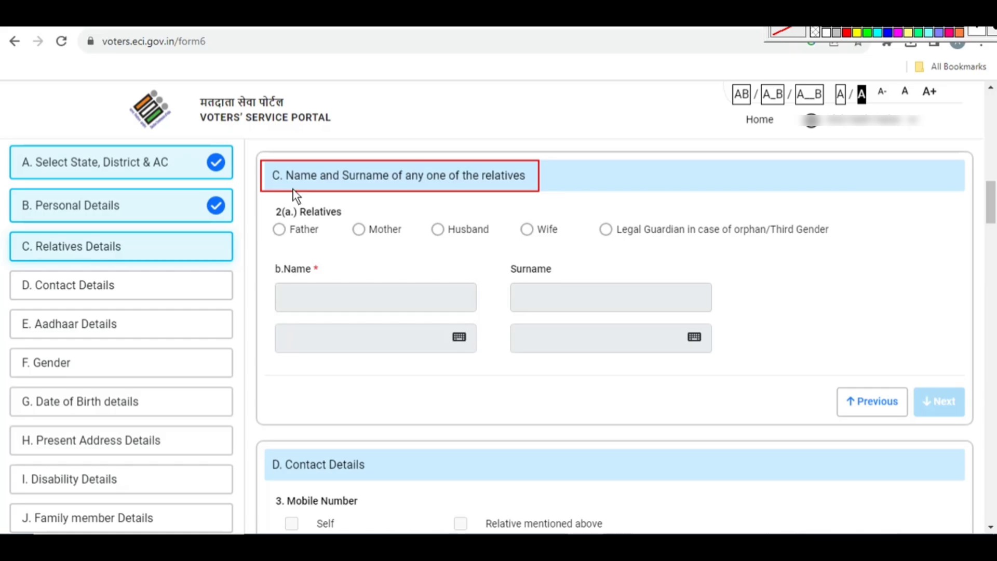
# Set the relative type to Father
pyautogui.click(444, 230)
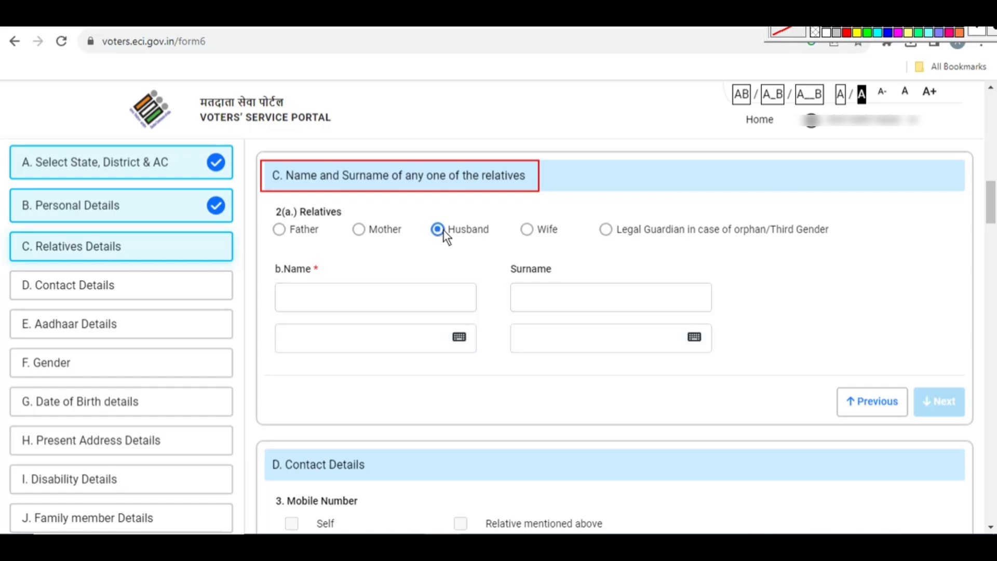
pyautogui.click(528, 230)
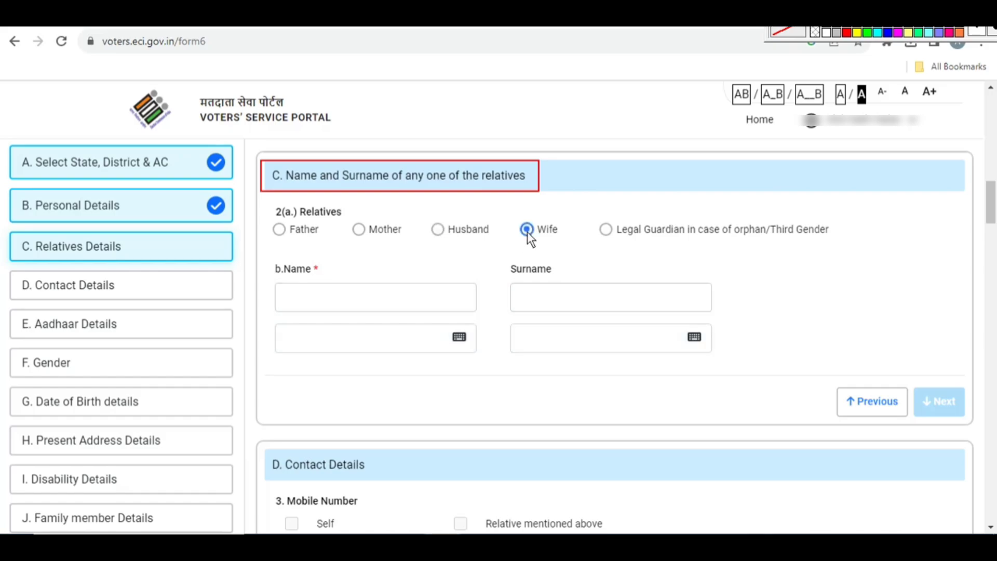
pyautogui.click(360, 230)
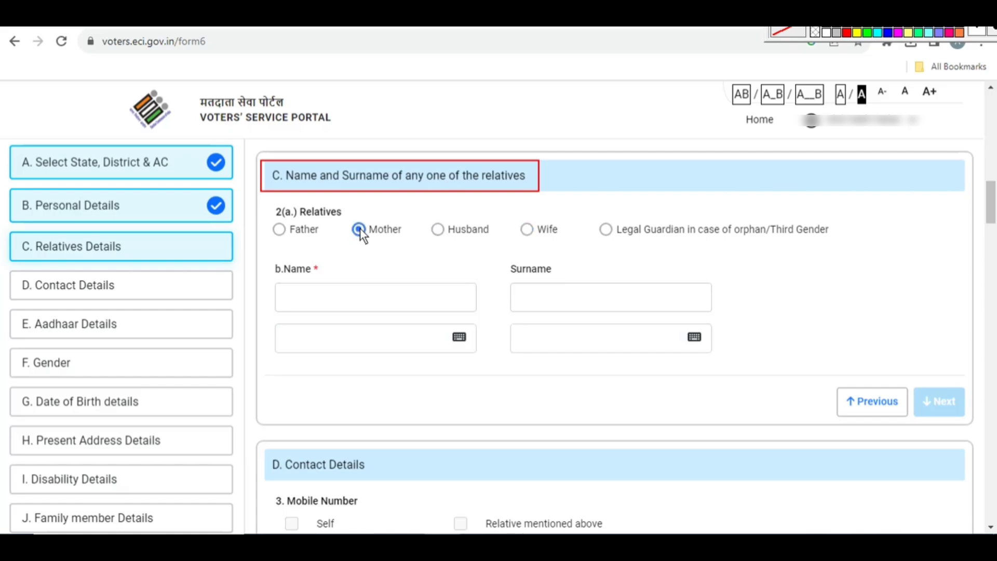
pyautogui.click(280, 231)
# Enter the father's name, accept its Hindi version, and move on to Contact Details
pyautogui.click(310, 294)
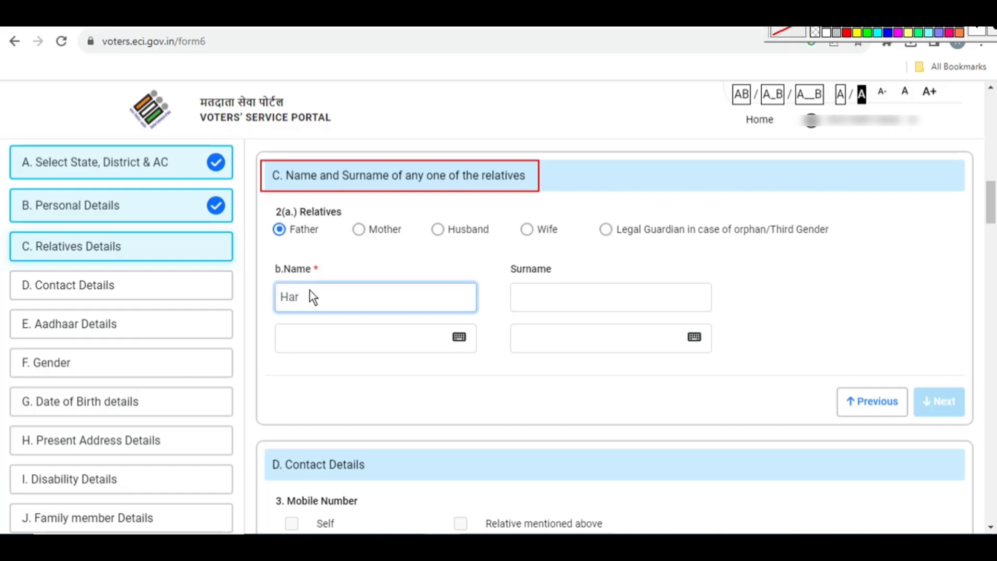
pyautogui.write('Hariom')
pyautogui.moveTo(332, 297); pyautogui.dragTo(276, 310)
pyautogui.click(332, 300)
pyautogui.press('Tab')
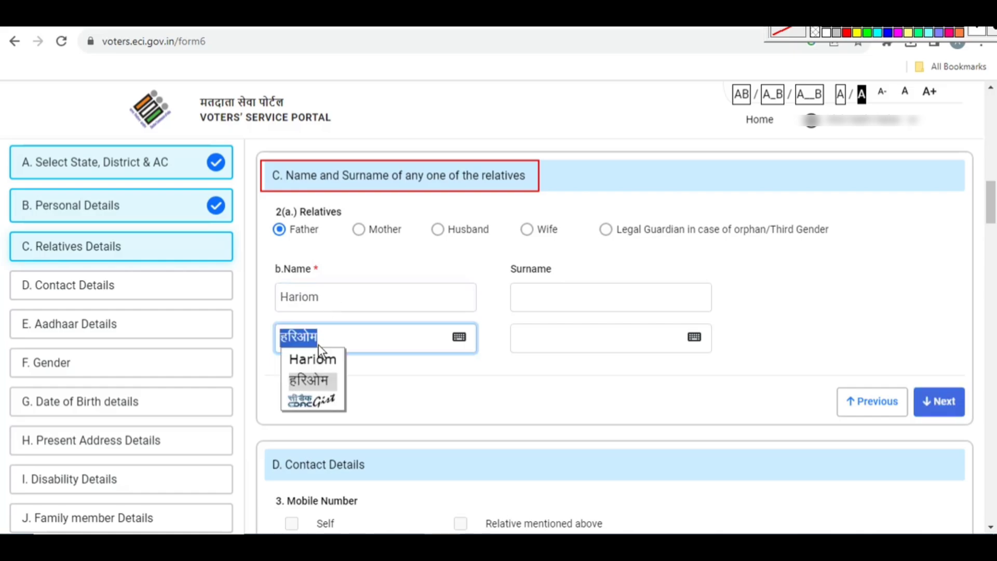
pyautogui.click(352, 346)
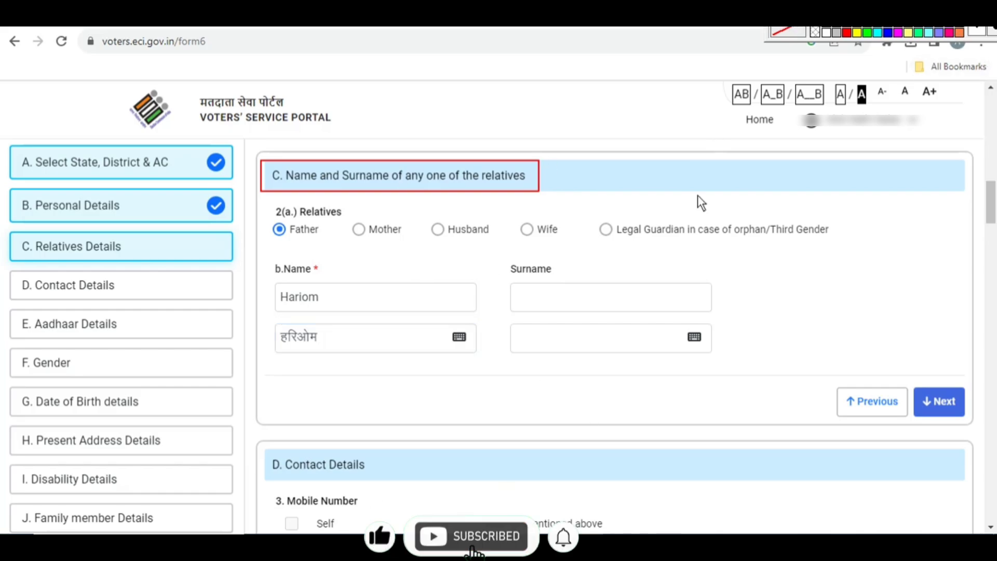
pyautogui.moveTo(912, 380); pyautogui.dragTo(969, 424)
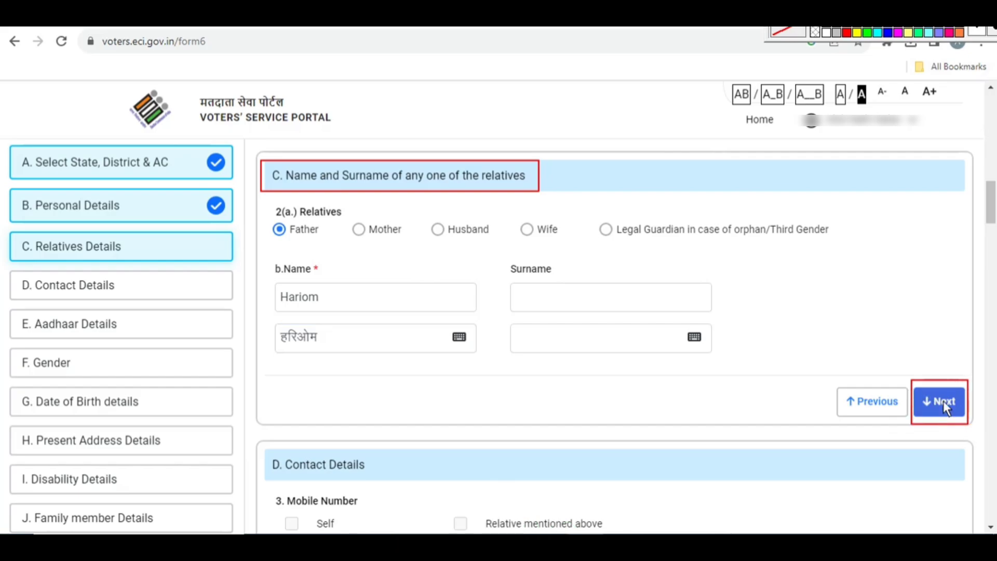
pyautogui.click(944, 403)
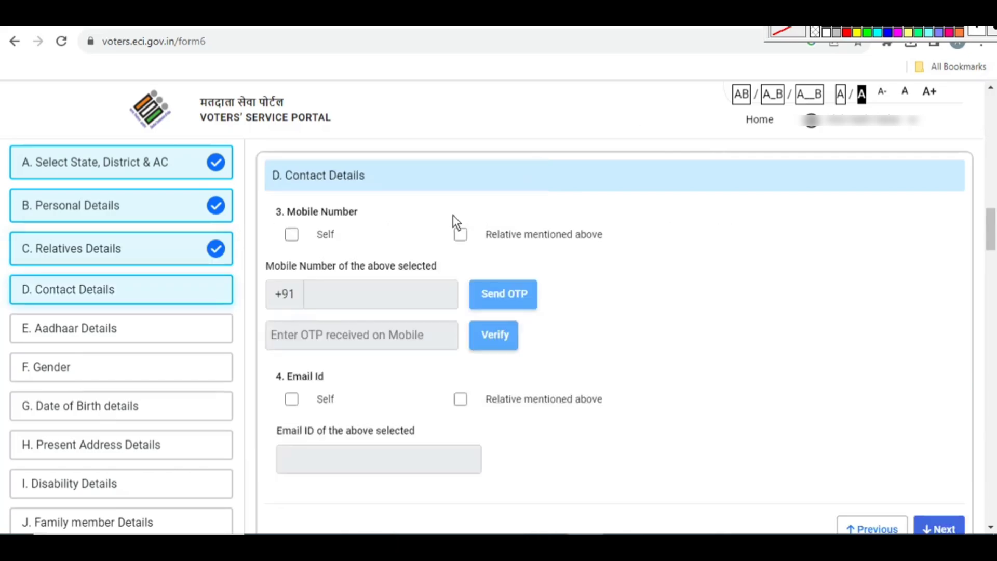
# Try the own and relative mobile number options, then leave 'Relative mentioned above' unchecked
pyautogui.moveTo(325, 214)
pyautogui.mouseDown()
pyautogui.moveTo(373, 236)
pyautogui.moveTo(372, 247)
pyautogui.mouseUp()
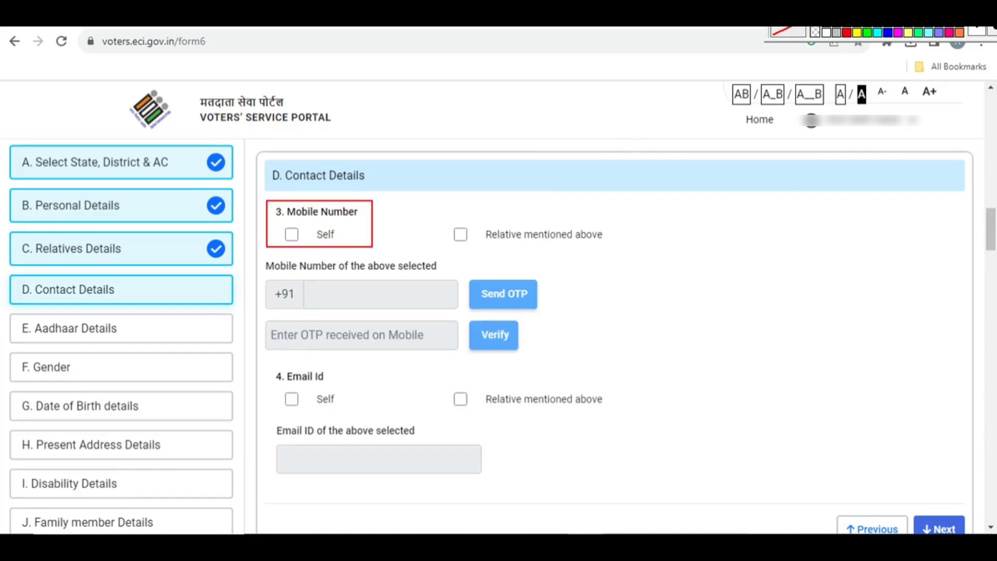
pyautogui.click(293, 236)
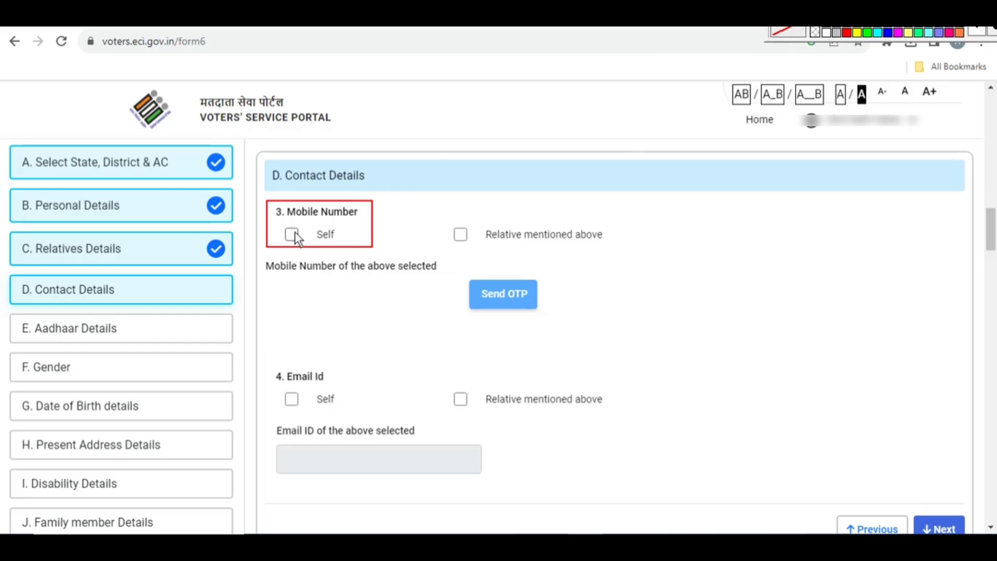
pyautogui.click(325, 299)
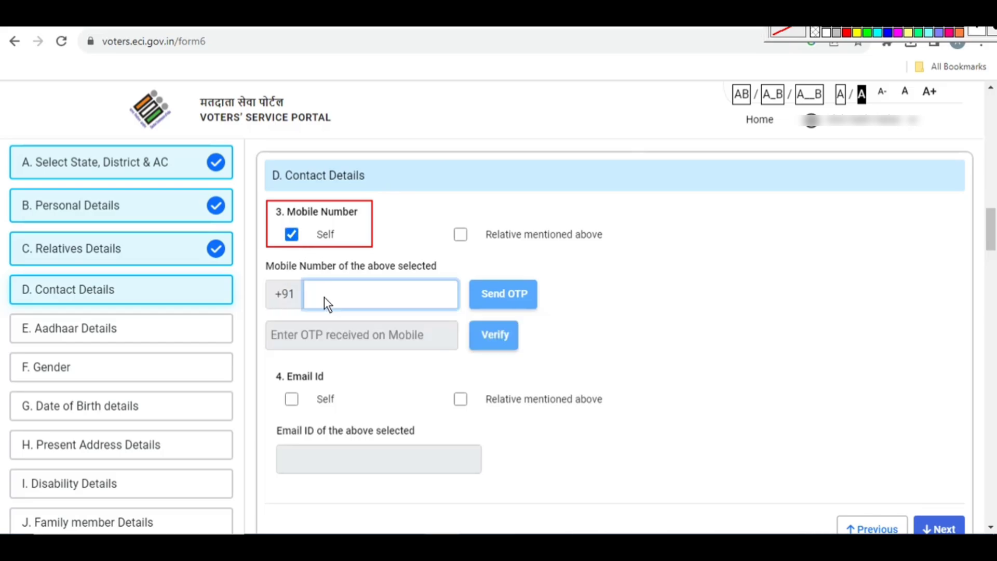
pyautogui.click(327, 341)
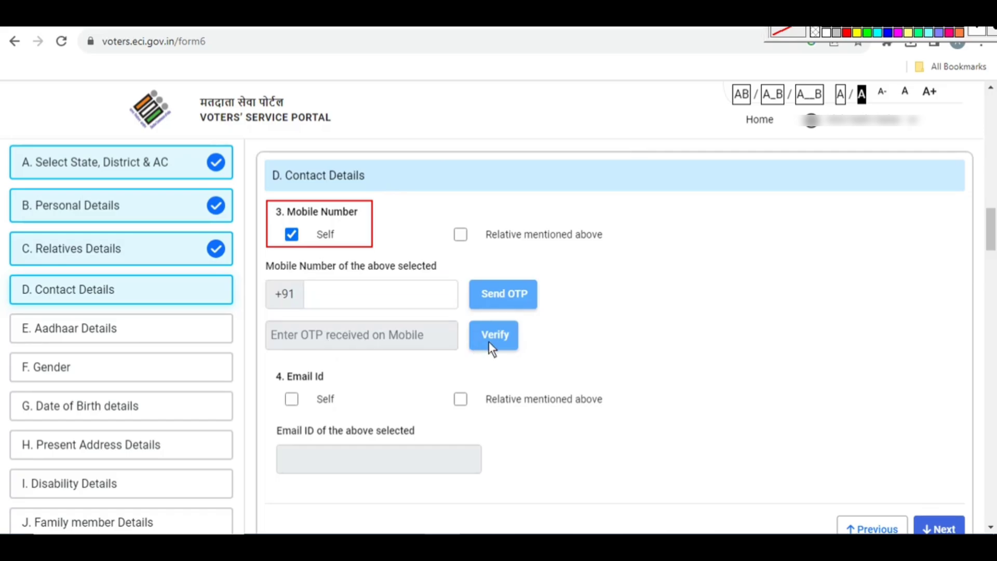
pyautogui.click(460, 234)
pyautogui.click(372, 300)
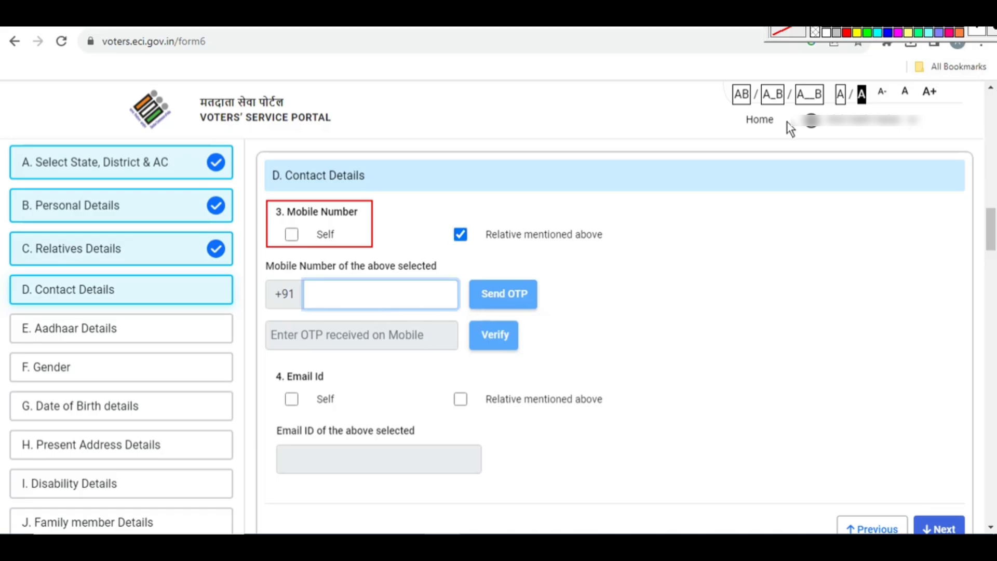
pyautogui.click(461, 232)
# Review the Contact Details and leave the Email Id checkboxes empty
pyautogui.scroll(-2, 640, 257)
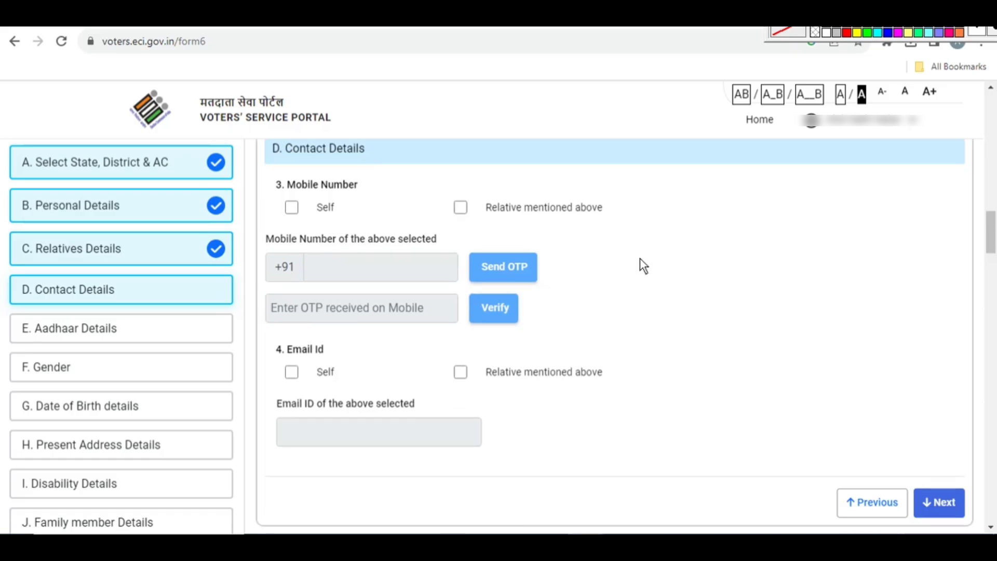
pyautogui.scroll(2, 722, 153)
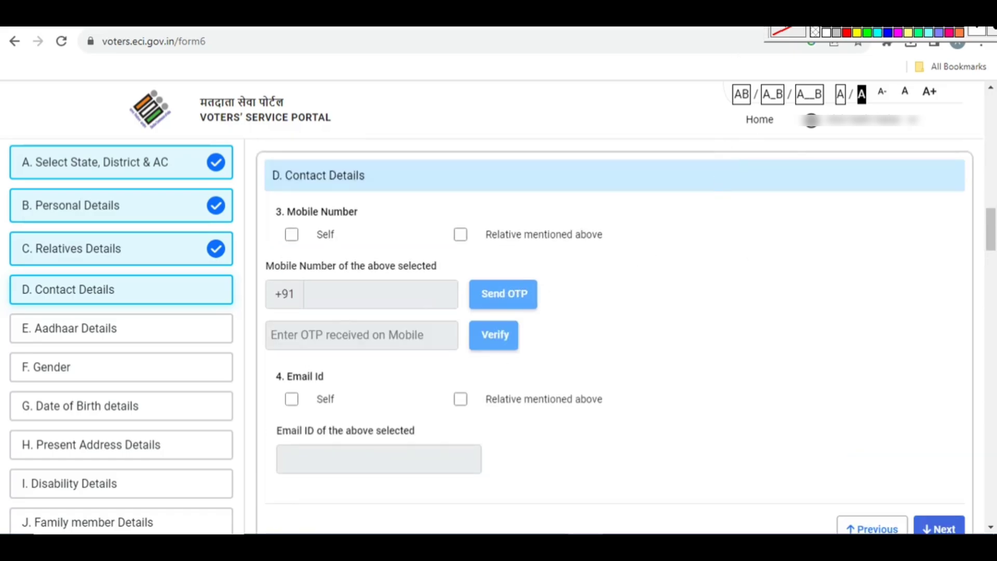
pyautogui.scroll(-2, 727, 260)
pyautogui.scroll(1, 256, 313)
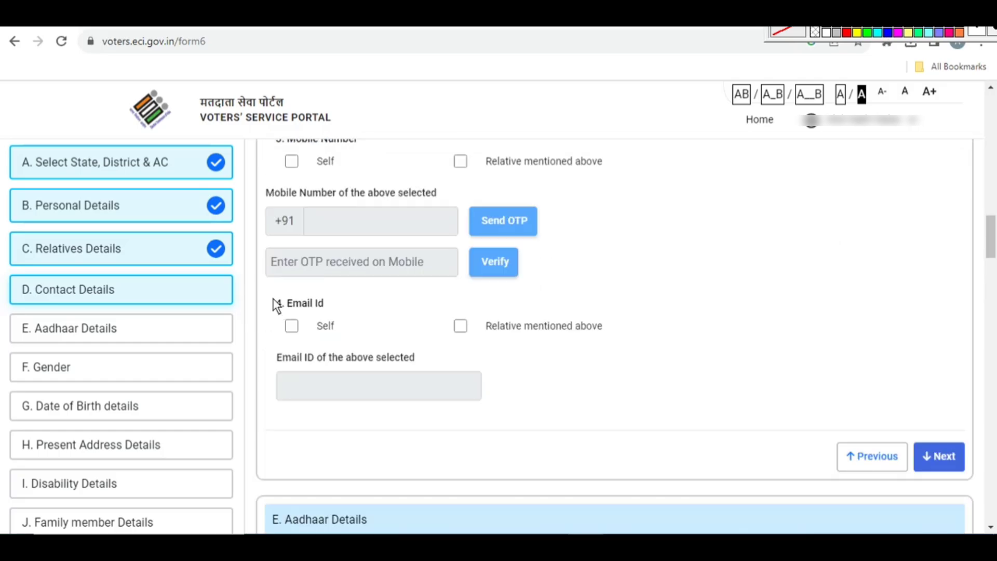
pyautogui.moveTo(272, 298)
pyautogui.mouseDown()
pyautogui.moveTo(331, 316)
pyautogui.moveTo(303, 346)
pyautogui.mouseUp()
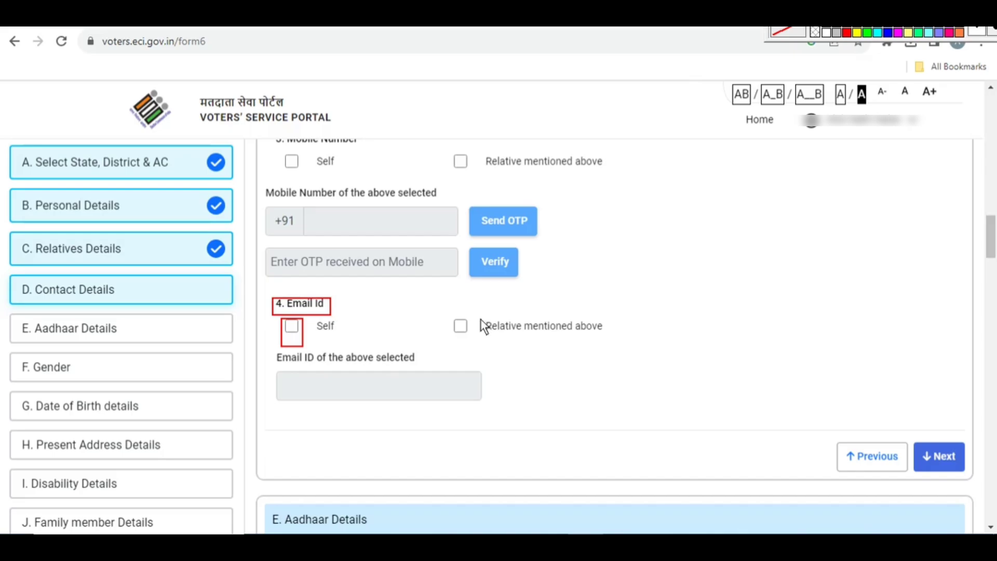
pyautogui.moveTo(481, 320); pyautogui.dragTo(605, 349)
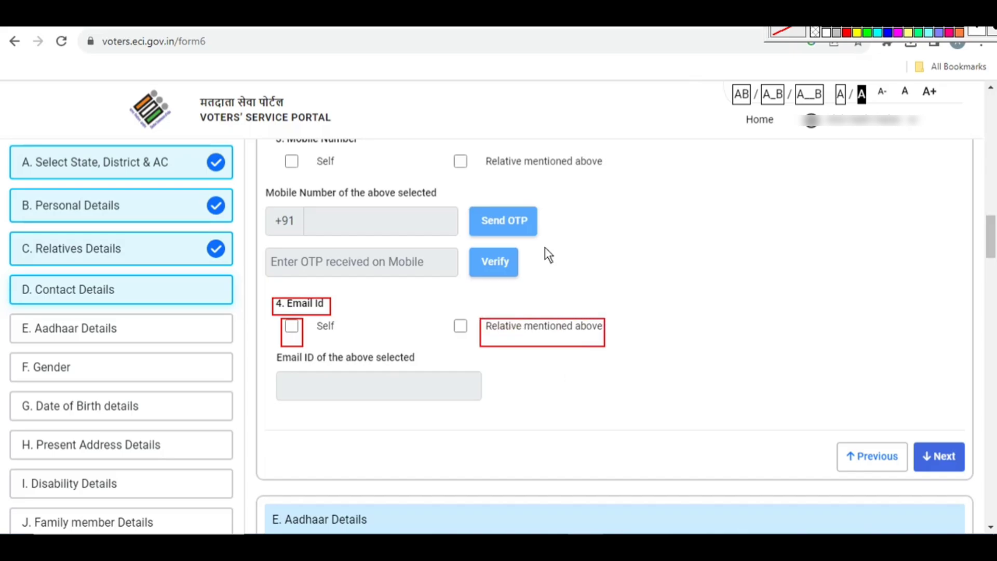
pyautogui.press('Escape')
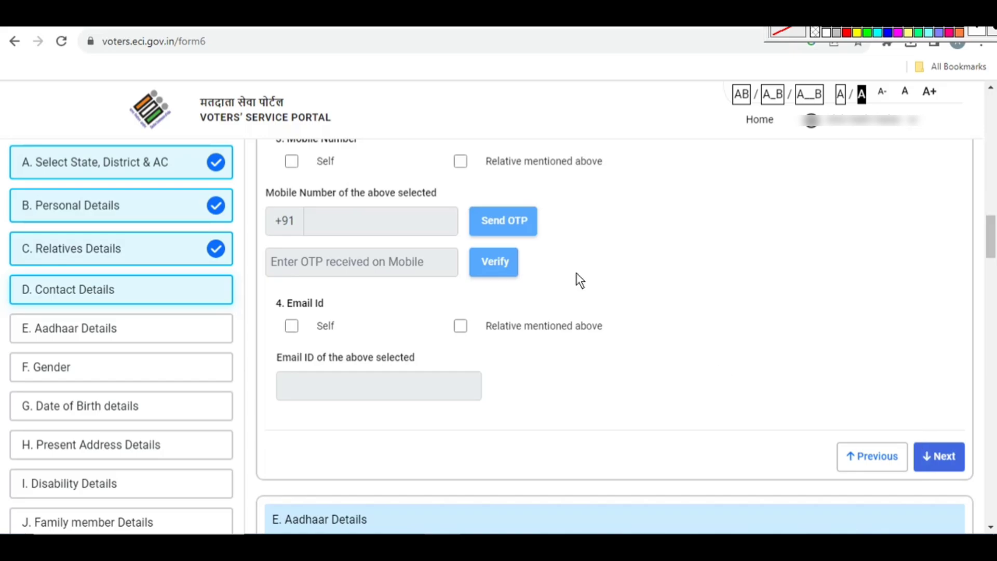
# Finish Contact Details and select the 'Aadhaar Number' option in the Aadhaar section
pyautogui.click(938, 457)
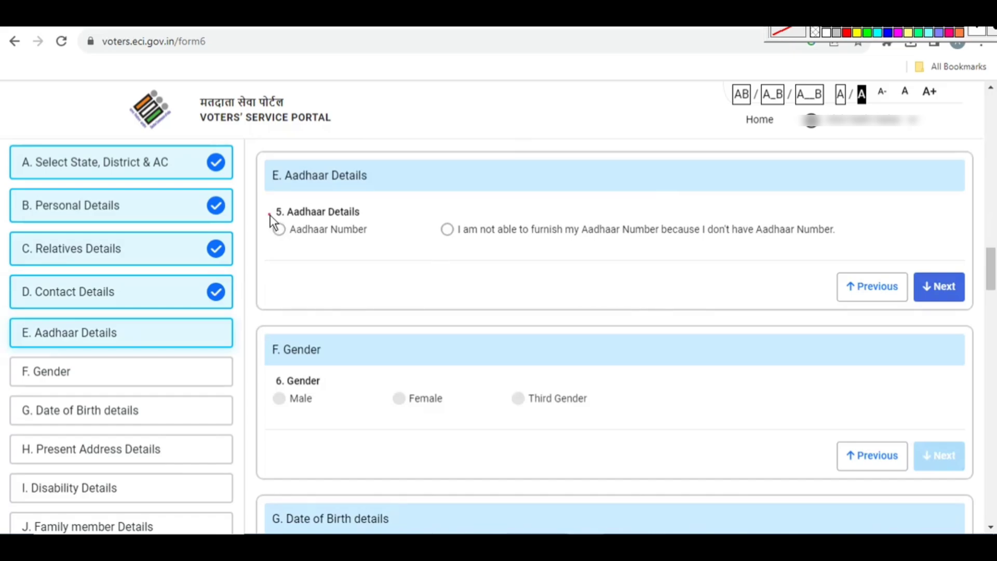
pyautogui.moveTo(270, 215); pyautogui.dragTo(402, 251)
pyautogui.moveTo(434, 218)
pyautogui.mouseDown()
pyautogui.moveTo(765, 247)
pyautogui.moveTo(819, 242)
pyautogui.mouseUp()
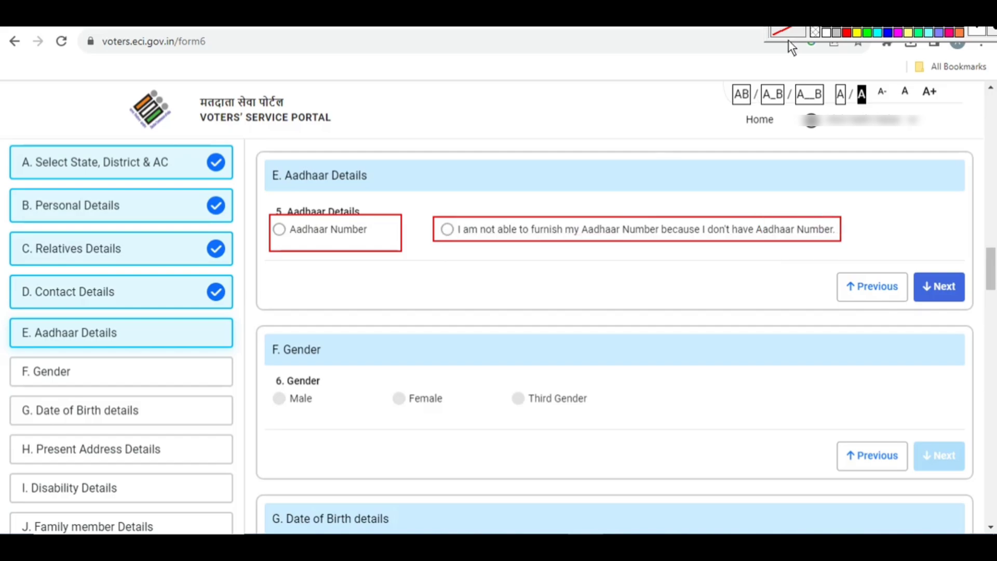
pyautogui.click(279, 229)
pyautogui.click(354, 295)
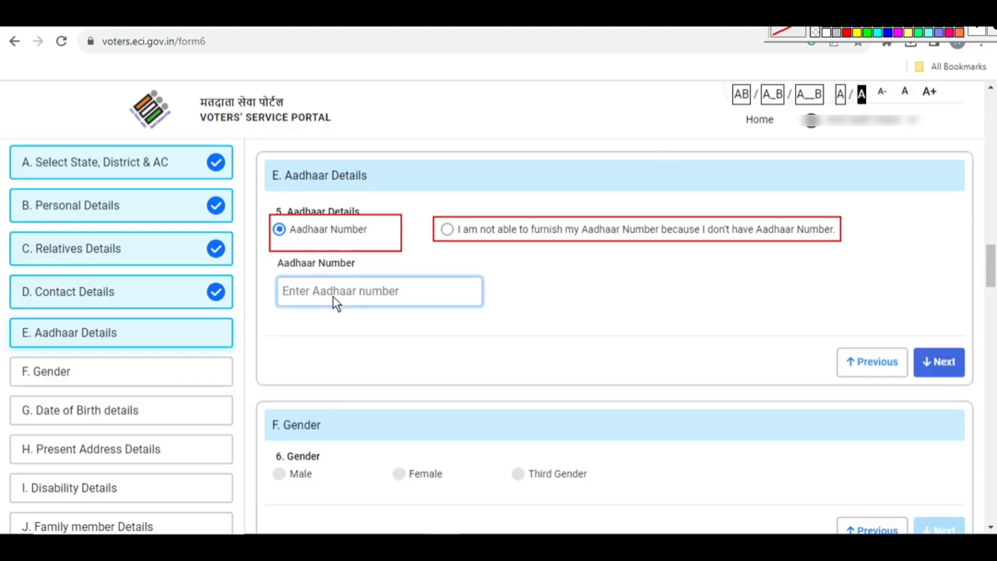
pyautogui.press('Escape')
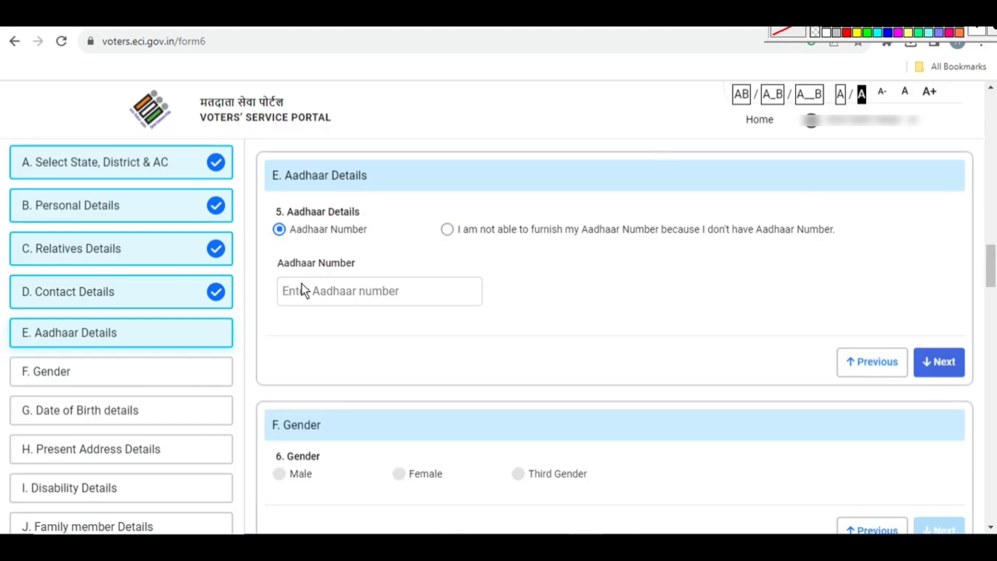
# Set the applicant's gender to Male
pyautogui.click(944, 367)
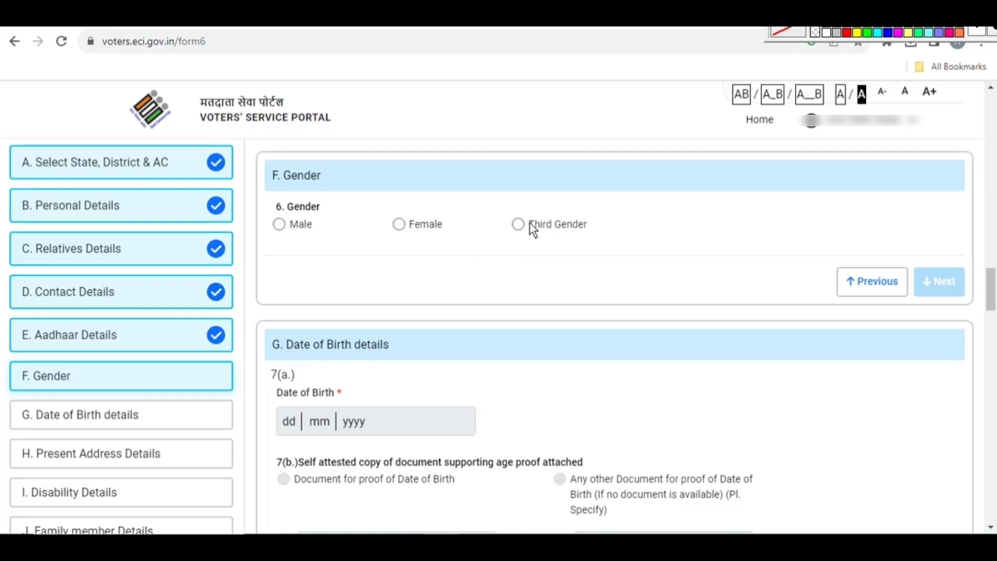
pyautogui.click(280, 225)
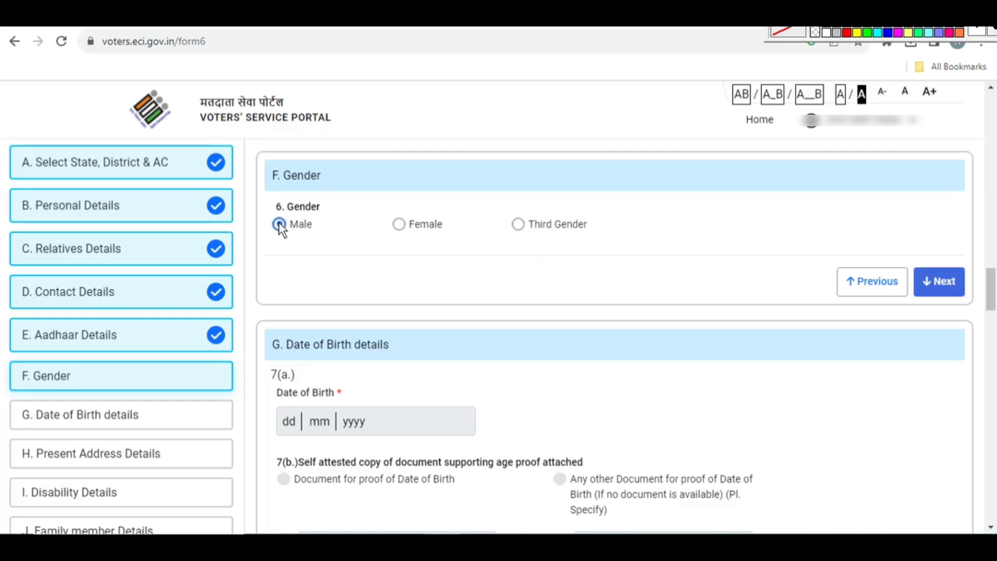
pyautogui.click(940, 285)
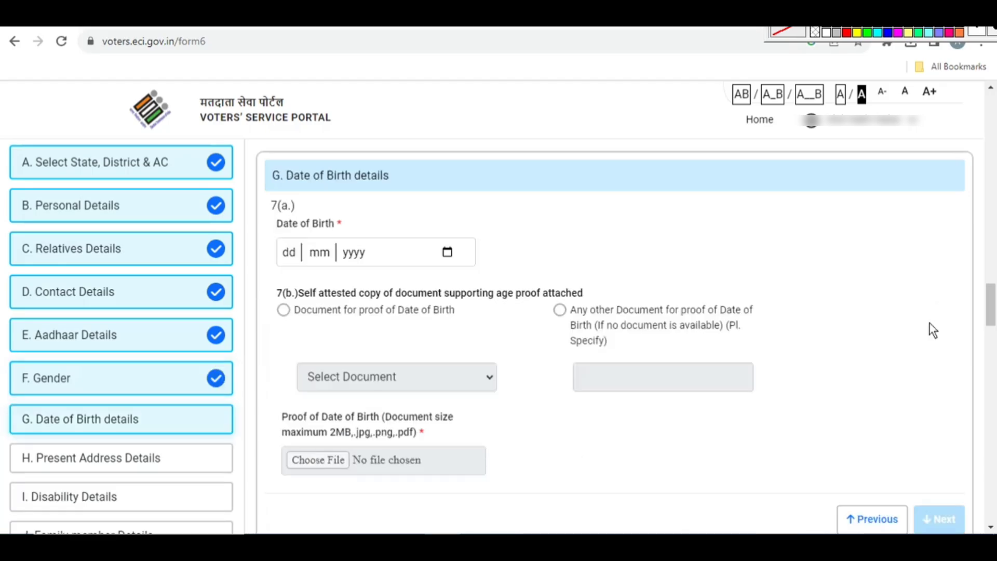
pyautogui.click(291, 250)
pyautogui.write('10 ')
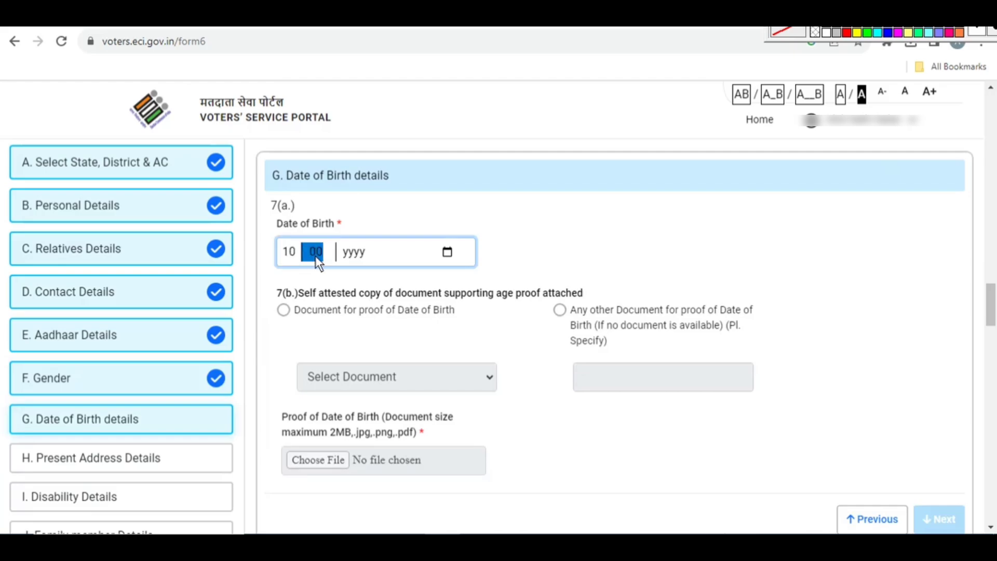
pyautogui.write('09 ')
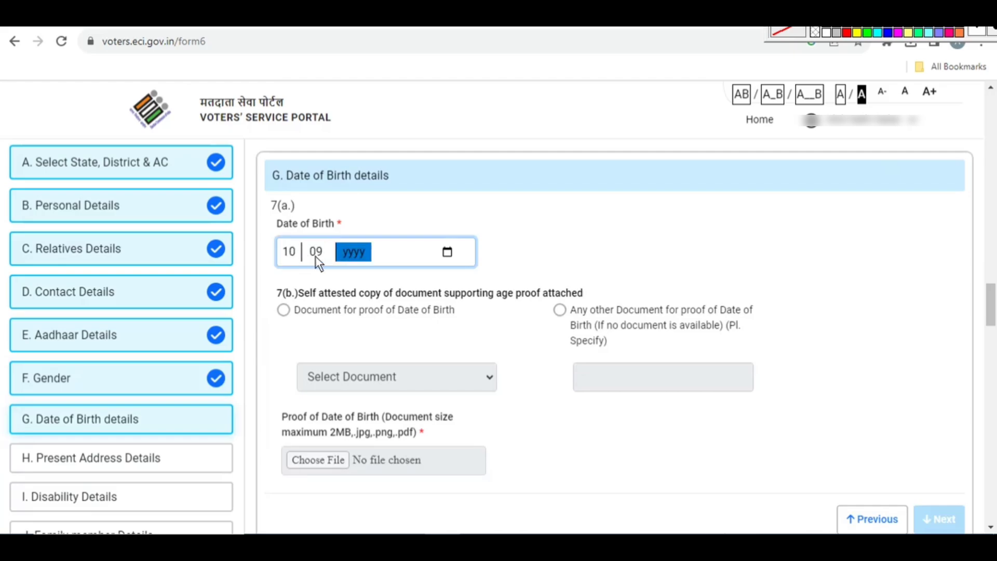
pyautogui.write('2001')
pyautogui.click(574, 256)
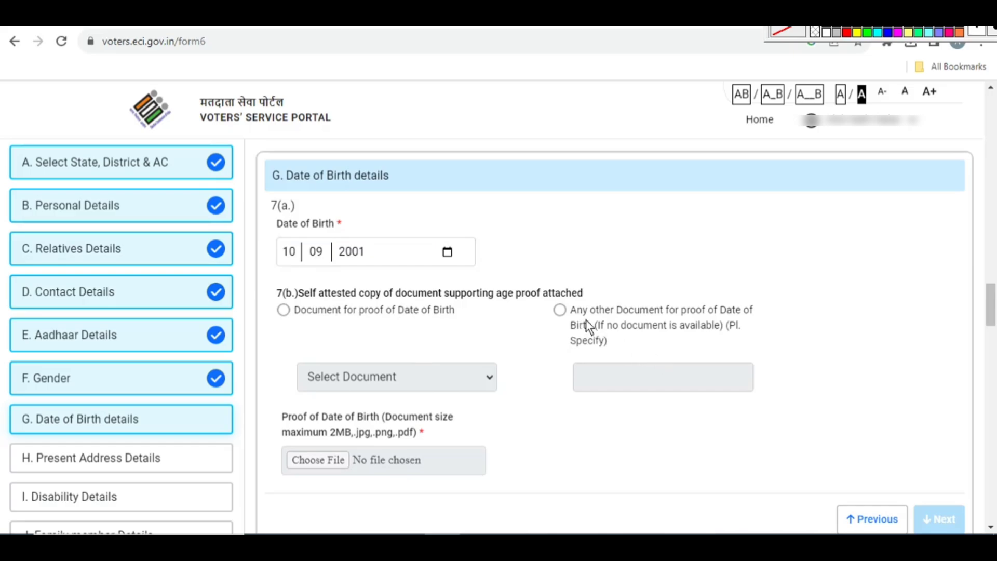
# Choose 'Document for proof' and select Aadhaar Card as the date-of-birth proof type
pyautogui.click(284, 311)
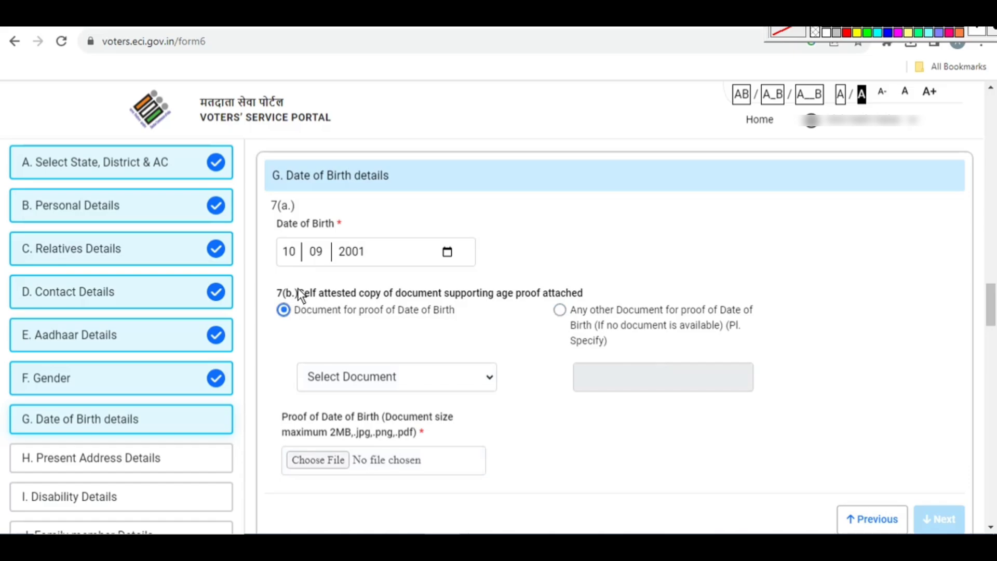
pyautogui.moveTo(299, 294); pyautogui.dragTo(529, 285)
pyautogui.click(529, 286)
pyautogui.click(350, 377)
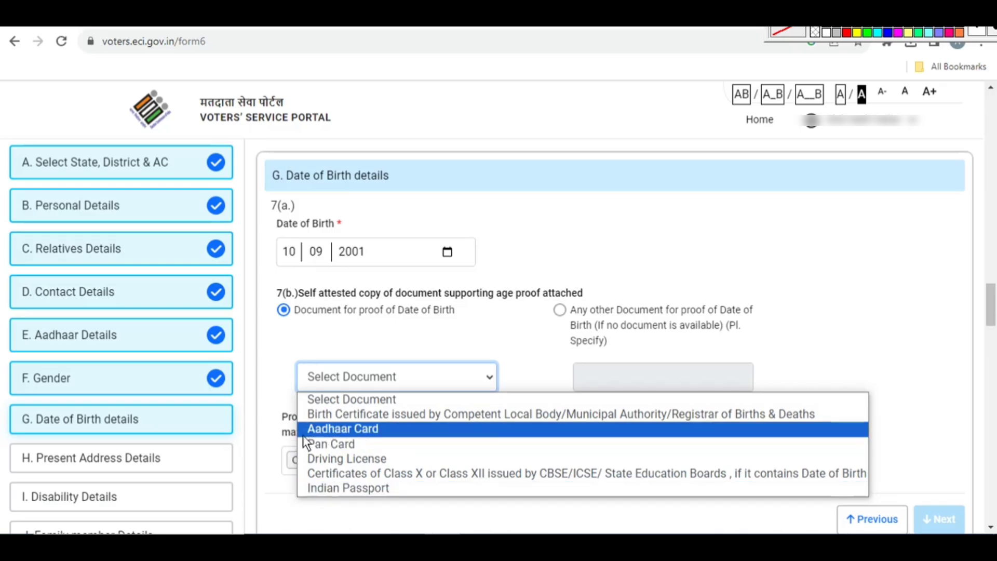
pyautogui.click(331, 433)
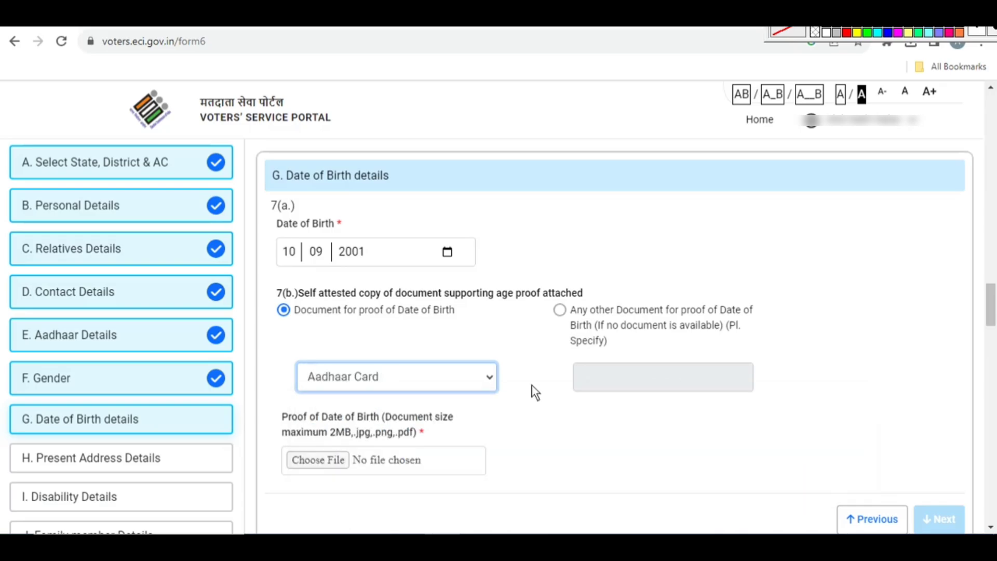
pyautogui.scroll(-3, 535, 392)
pyautogui.scroll(1, 535, 392)
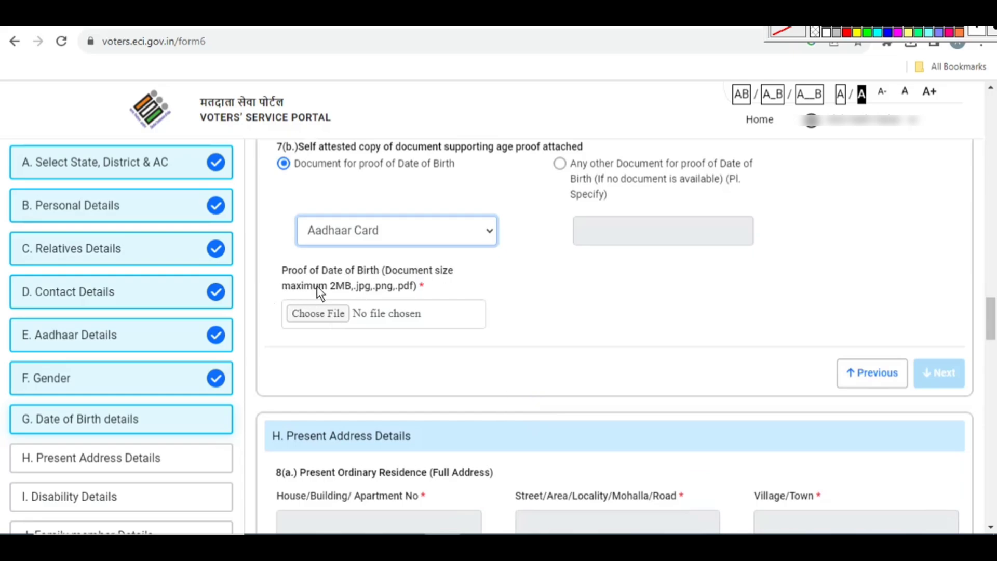
pyautogui.moveTo(333, 284); pyautogui.dragTo(346, 288)
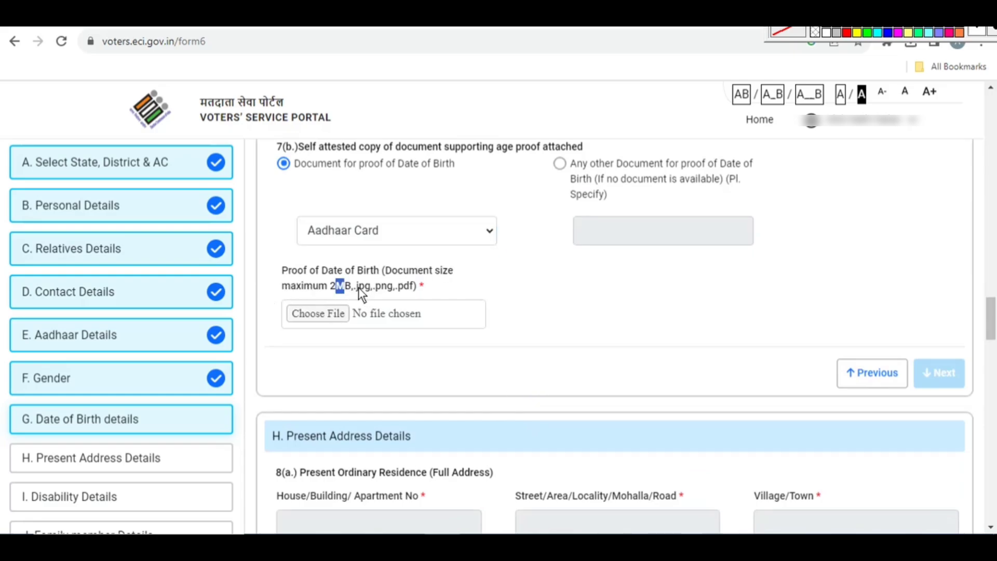
pyautogui.click(401, 287)
# Upload the Aadhaar image from the desktop as date-of-birth proof
pyautogui.click(310, 315)
pyautogui.scroll(-5, 301, 200)
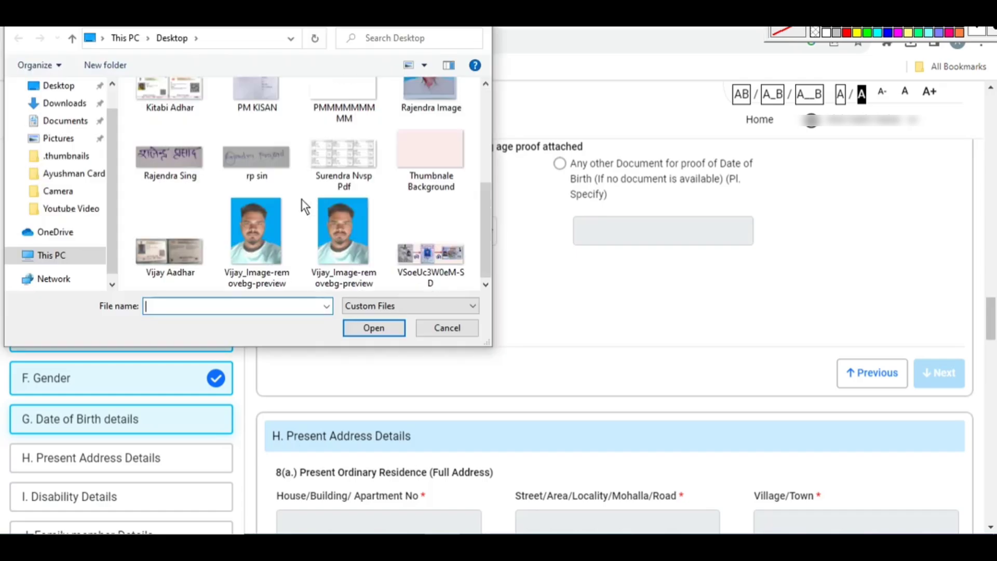
pyautogui.click(164, 257)
pyautogui.doubleClick(166, 244)
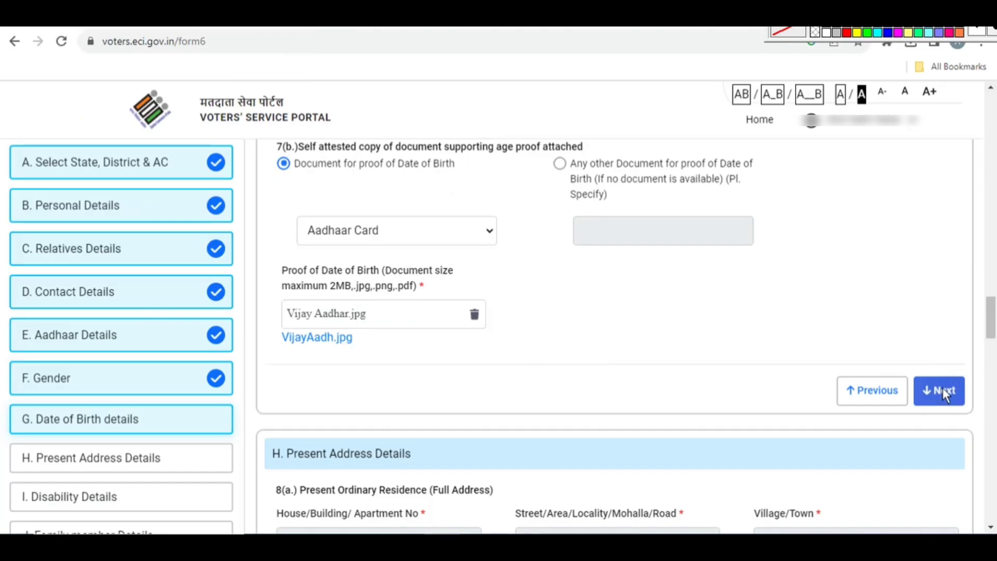
pyautogui.click(941, 391)
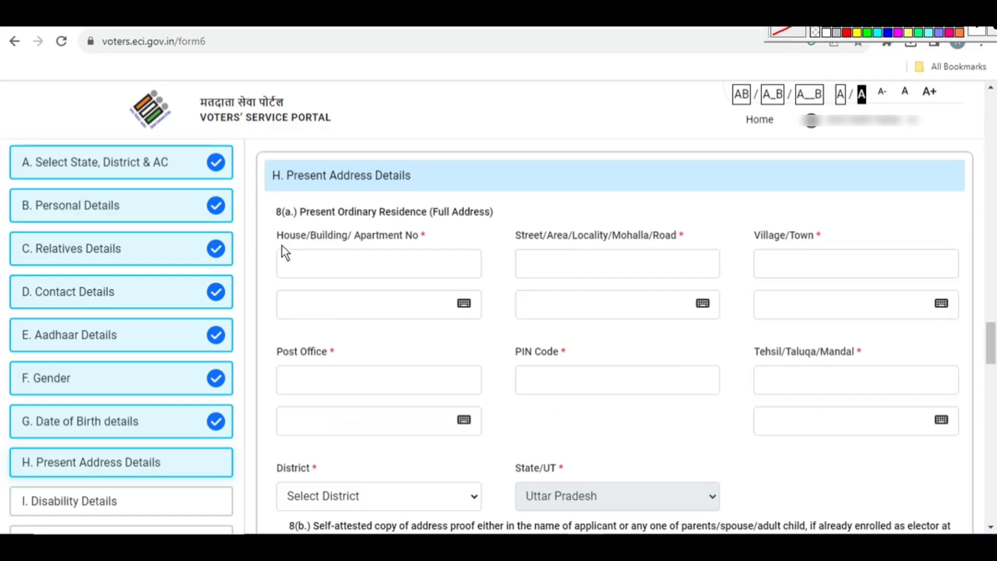
# Enter BHitwa as the house/building name in English
pyautogui.moveTo(269, 248); pyautogui.dragTo(483, 282)
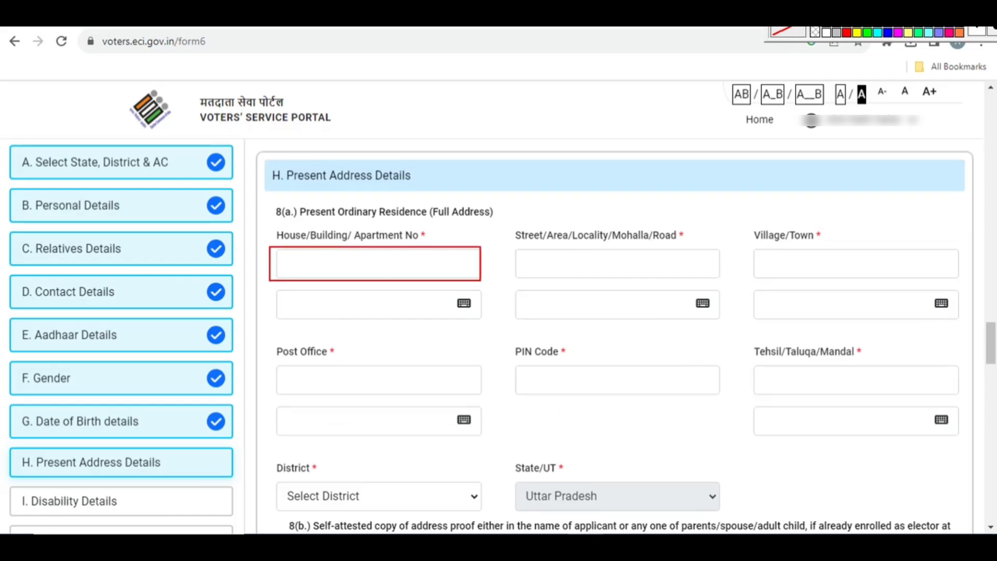
pyautogui.press('Escape')
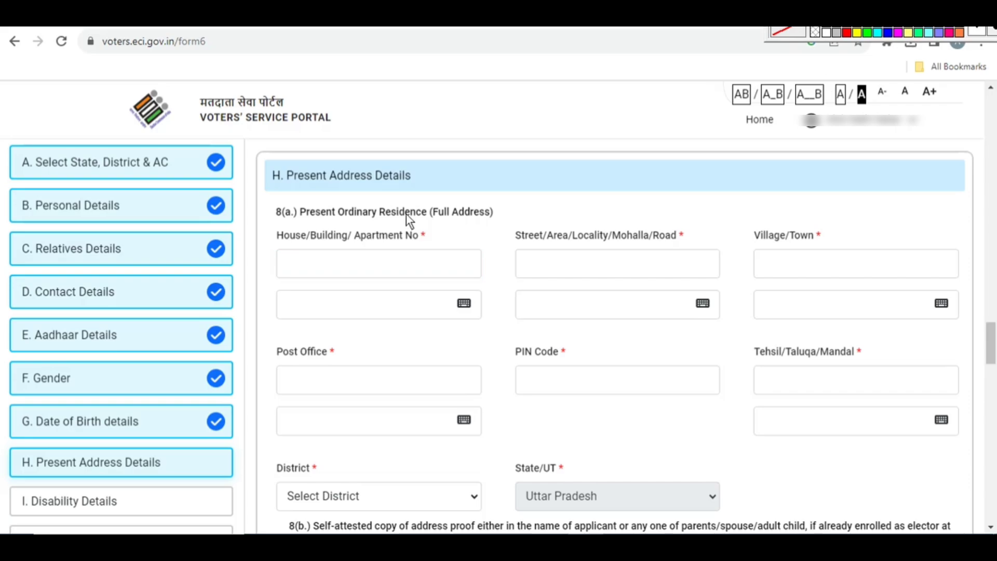
pyautogui.click(360, 265)
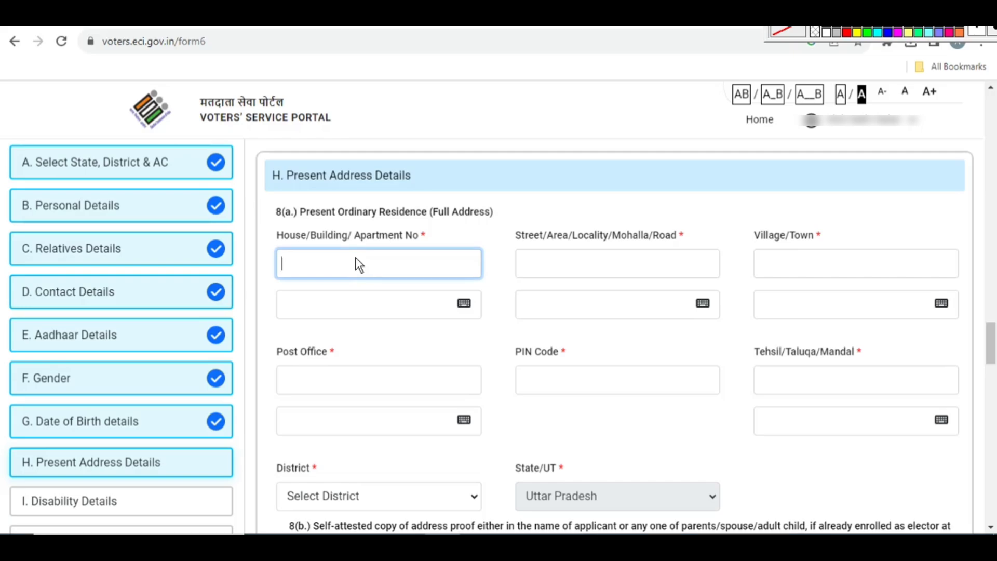
pyautogui.write('BHitwa')
pyautogui.press('Tab')
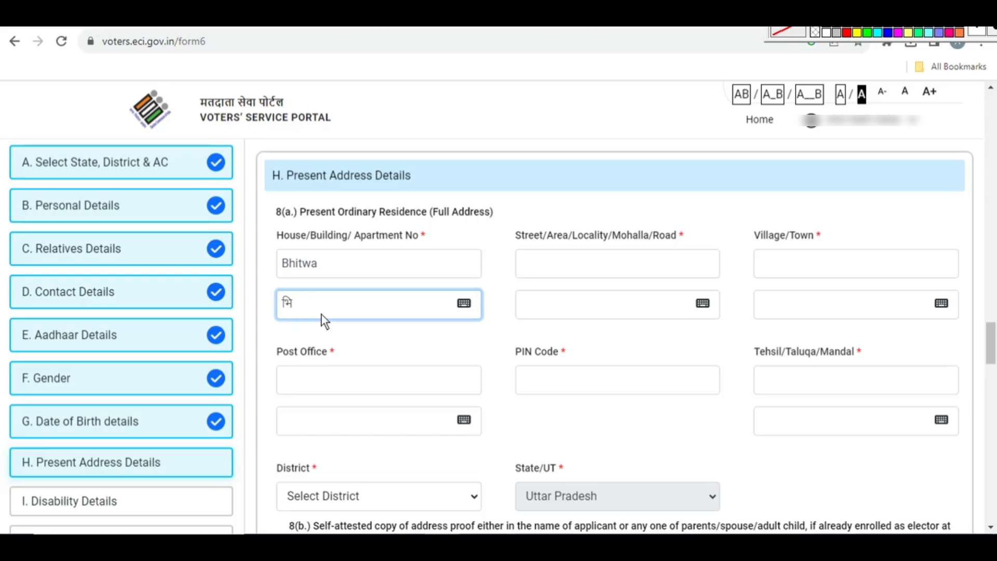
# Complete the Hindi house/building name as भिटवा using the Inscript on-screen keyboard
pyautogui.click(464, 304)
pyautogui.moveTo(472, 243); pyautogui.dragTo(506, 125)
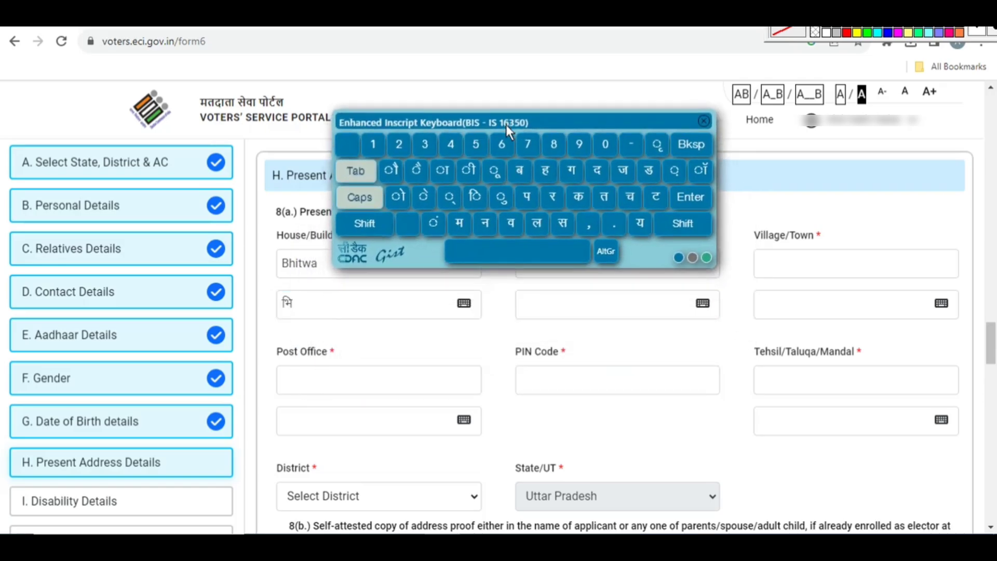
pyautogui.click(307, 307)
pyautogui.click(655, 196)
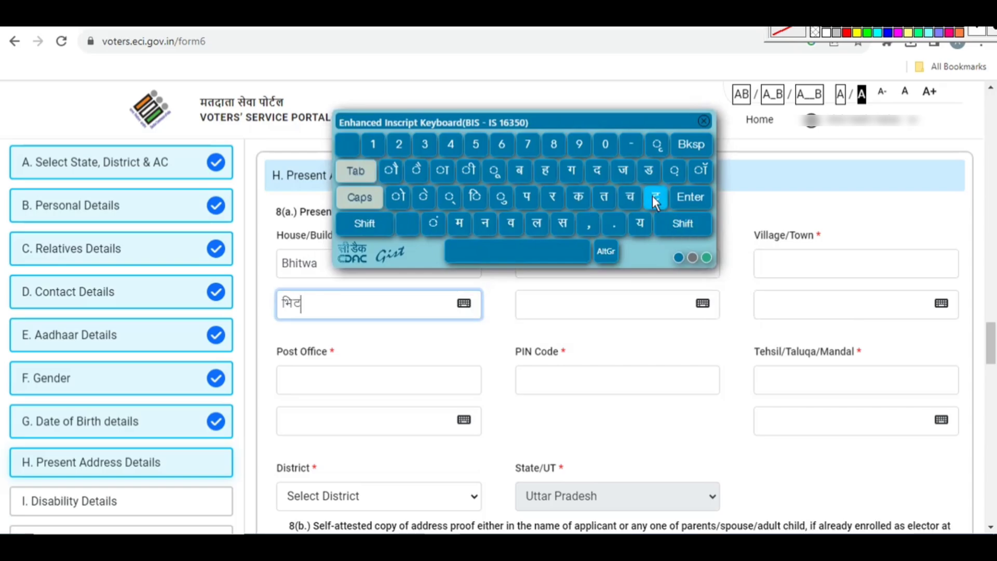
pyautogui.click(507, 222)
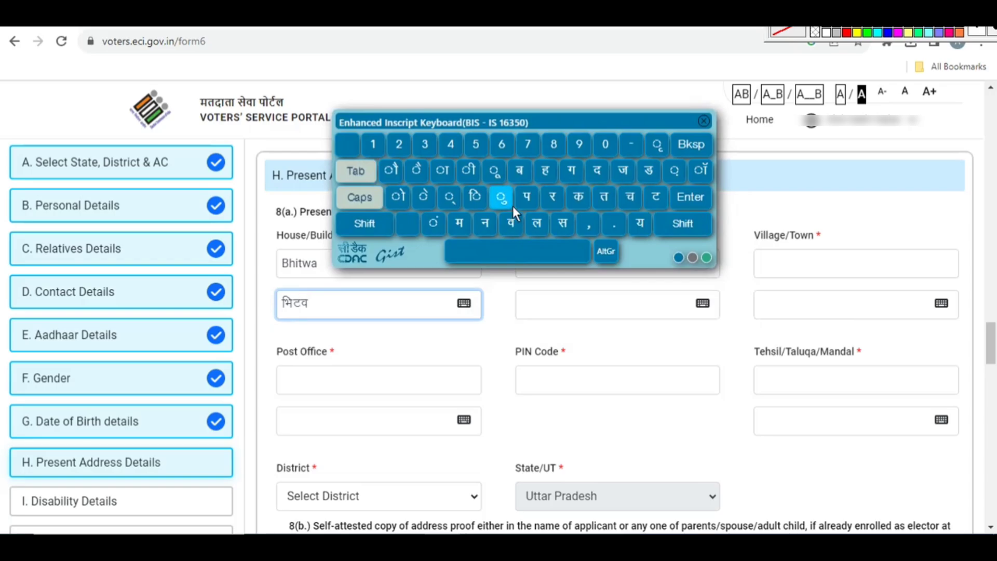
pyautogui.click(444, 170)
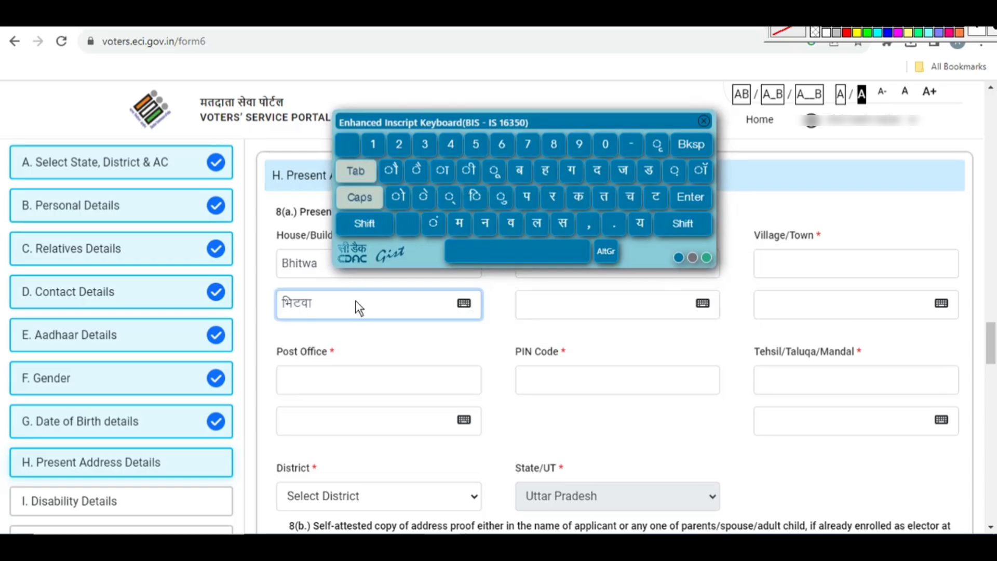
pyautogui.click(704, 121)
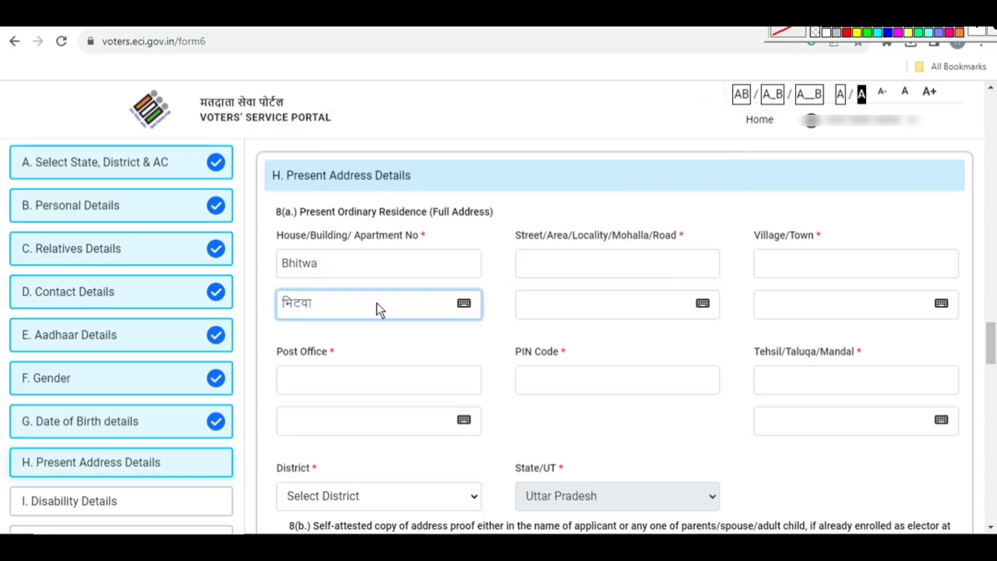
pyautogui.click(542, 268)
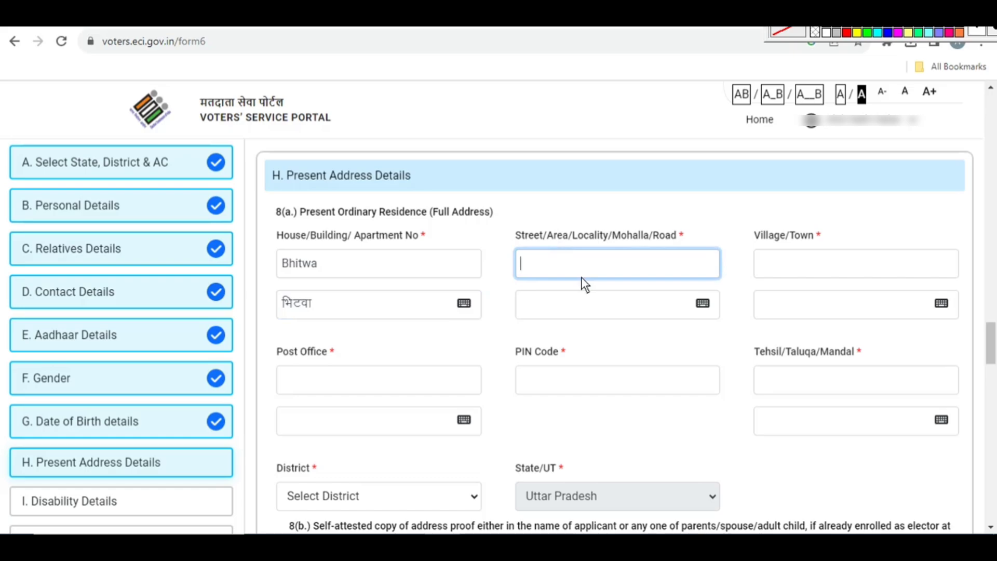
# Enter Bhitwa as the street and paste भिटवा into its Hindi box
pyautogui.write('Bhitwa')
pyautogui.click(544, 308)
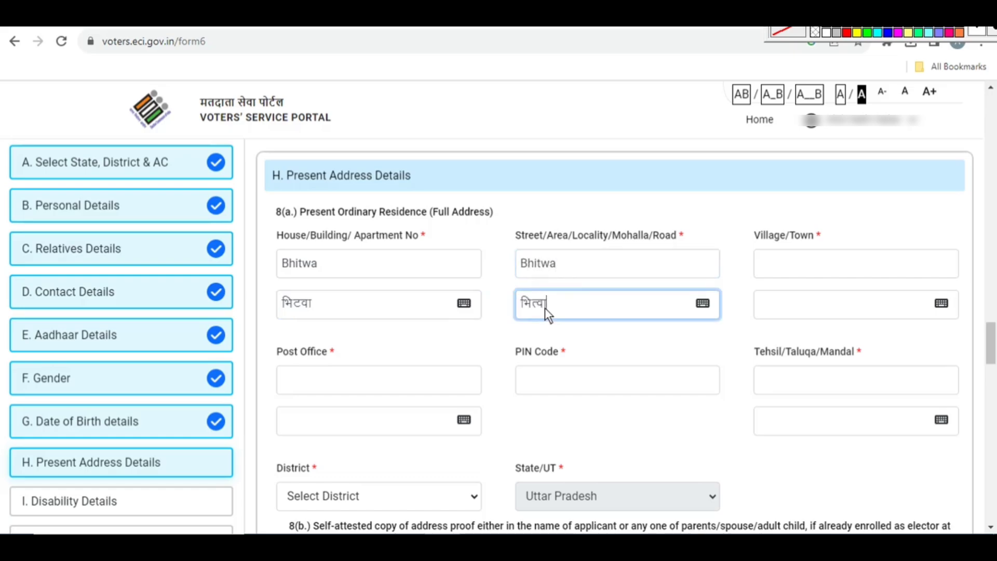
pyautogui.click(557, 307)
pyautogui.click(289, 307)
pyautogui.doubleClick(316, 299)
pyautogui.hotkey('ctrl', 'c')
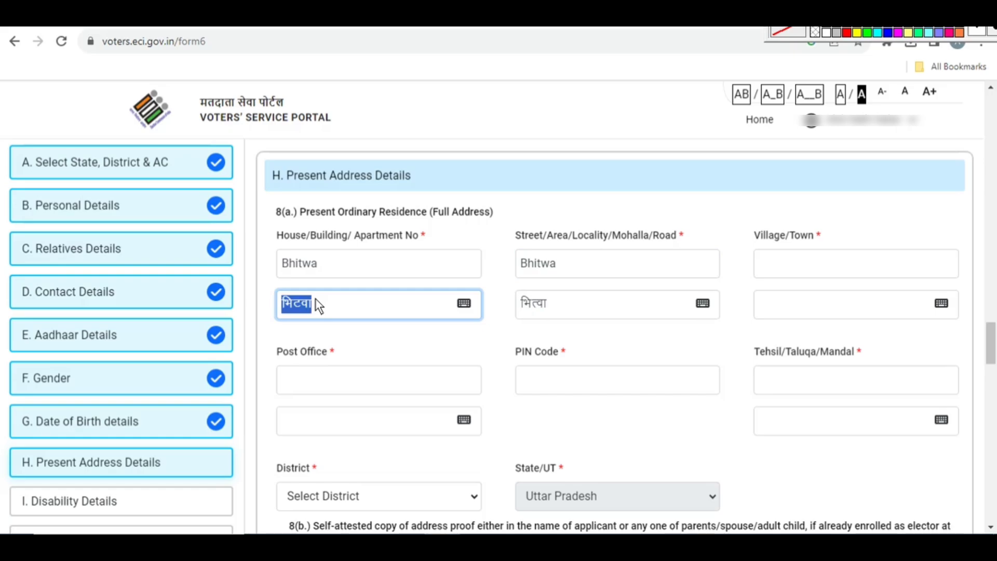
pyautogui.doubleClick(526, 310)
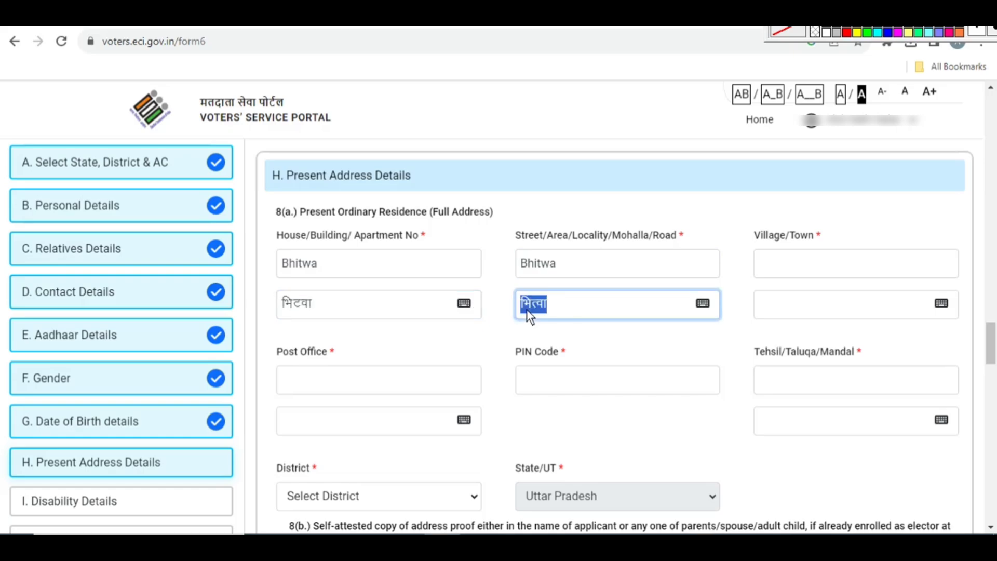
pyautogui.hotkey('ctrl', 'v')
# Enter bhitwa as the village/town with Hindi भिटवा
pyautogui.click(777, 253)
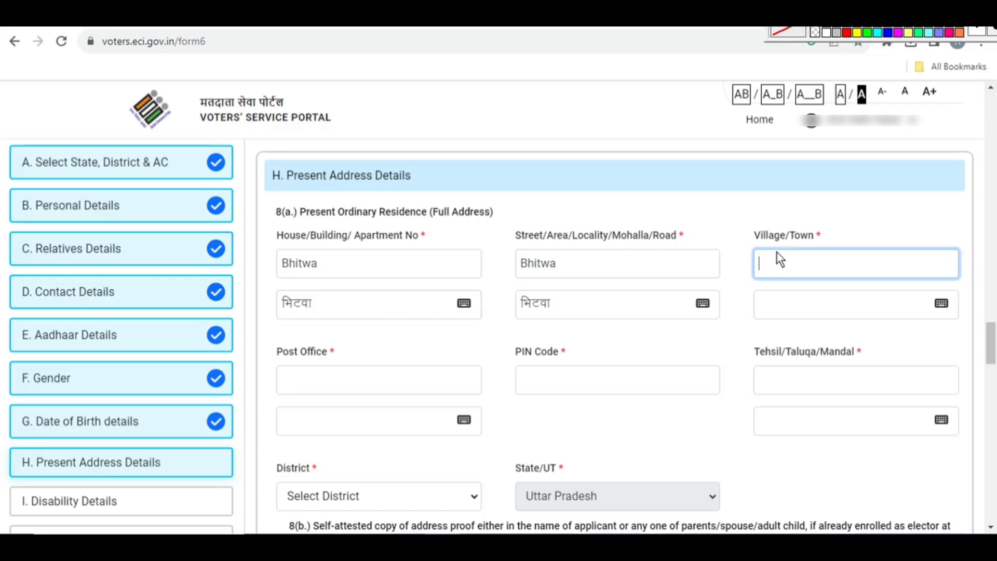
pyautogui.write('b')
pyautogui.write('hitwa')
pyautogui.press('Tab')
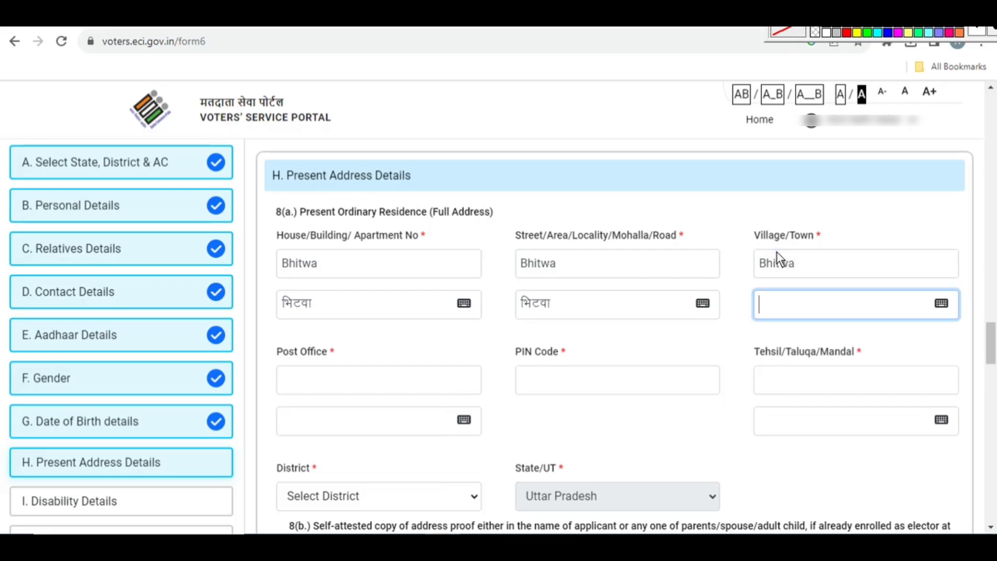
pyautogui.doubleClick(770, 301)
pyautogui.hotkey('ctrl', 'v')
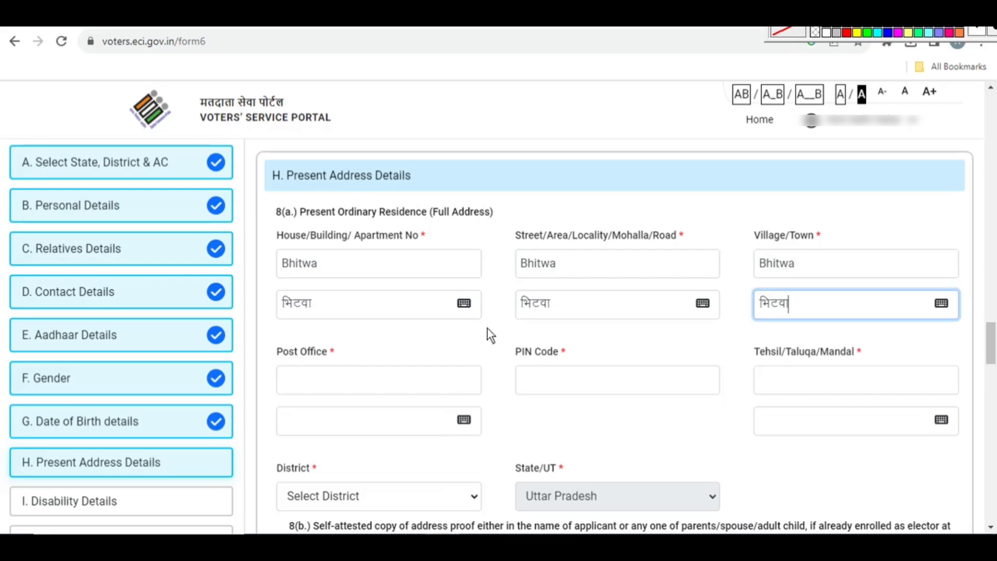
# Paste Kusuru Khurd as the post office and correct its Hindi spelling to कुसुरू
pyautogui.click(316, 379)
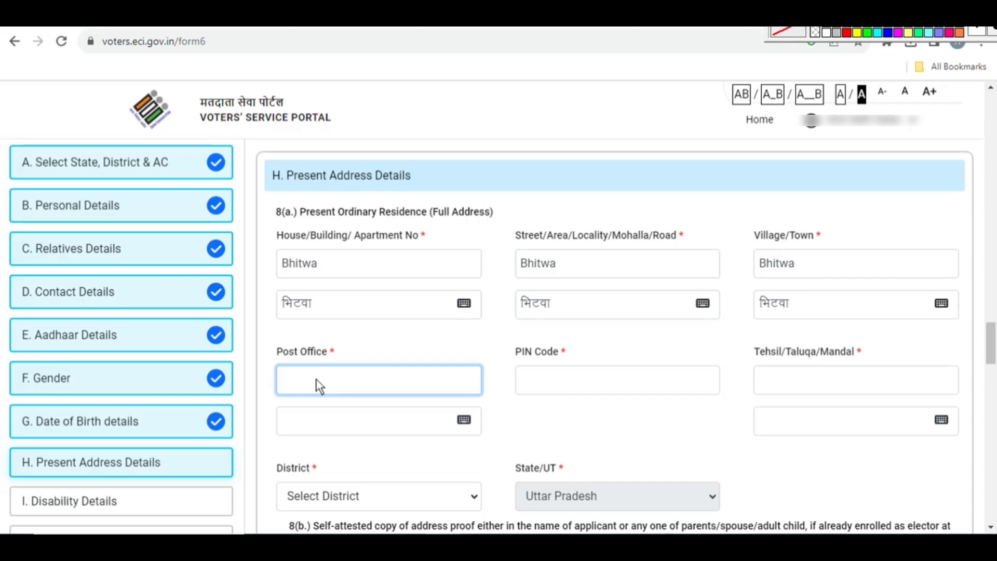
pyautogui.write('Kusuru Khurd')
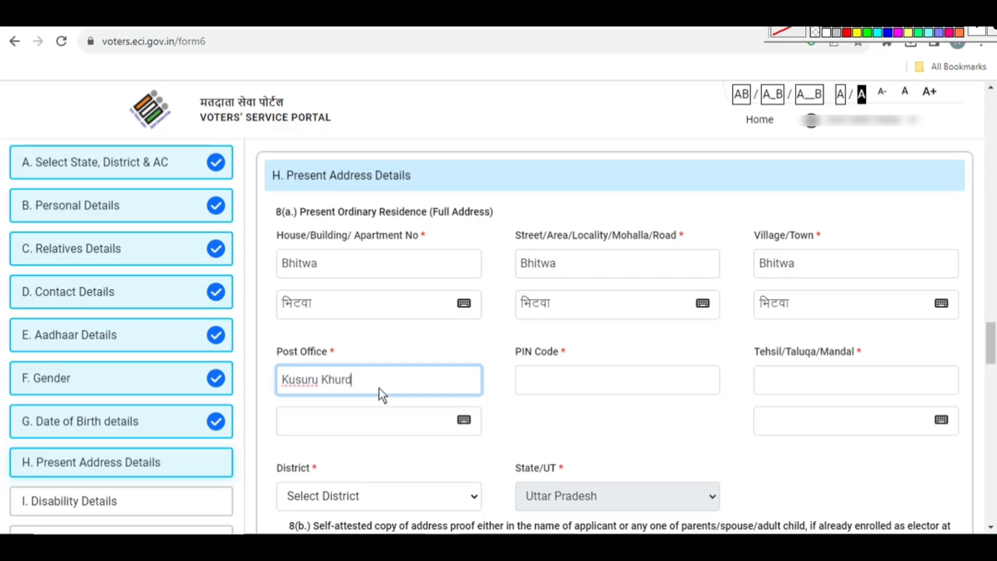
pyautogui.press('Tab')
pyautogui.moveTo(330, 426); pyautogui.dragTo(272, 441)
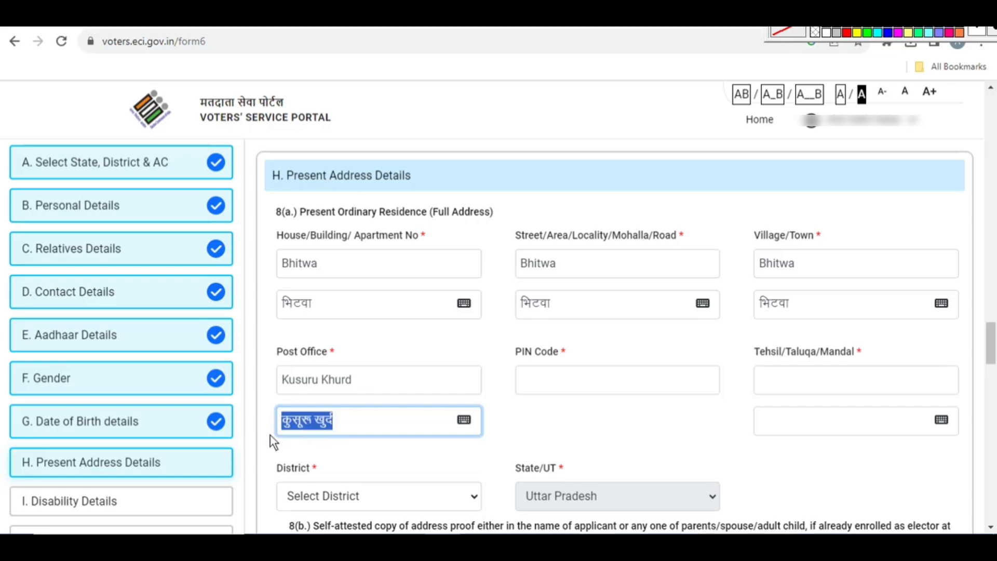
pyautogui.click(297, 422)
pyautogui.click(464, 419)
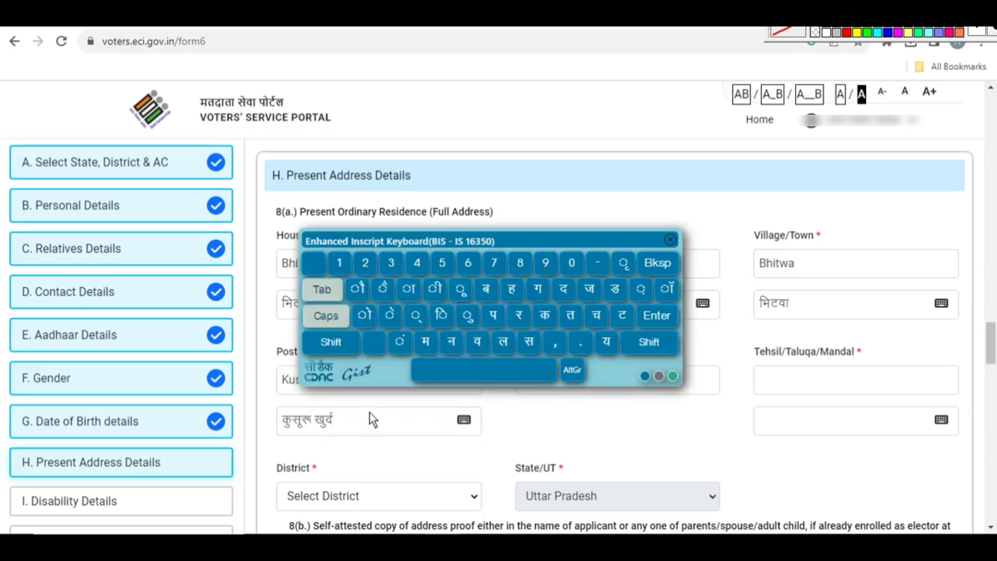
pyautogui.click(303, 421)
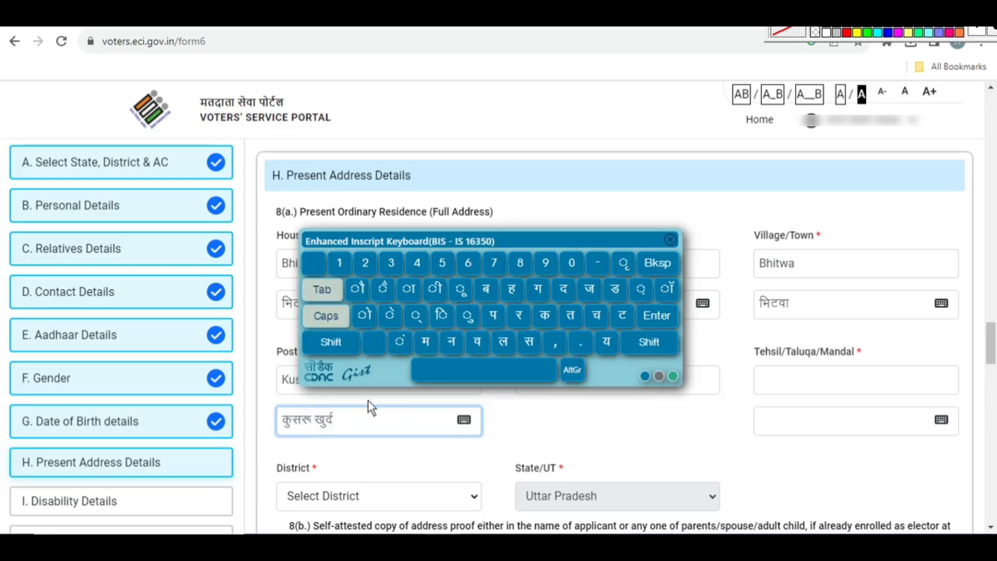
pyautogui.click(473, 322)
pyautogui.click(672, 238)
# Enter Mehdawal as the Tehsil with its Hindi spelling fixed to मेह्दायल
pyautogui.click(553, 379)
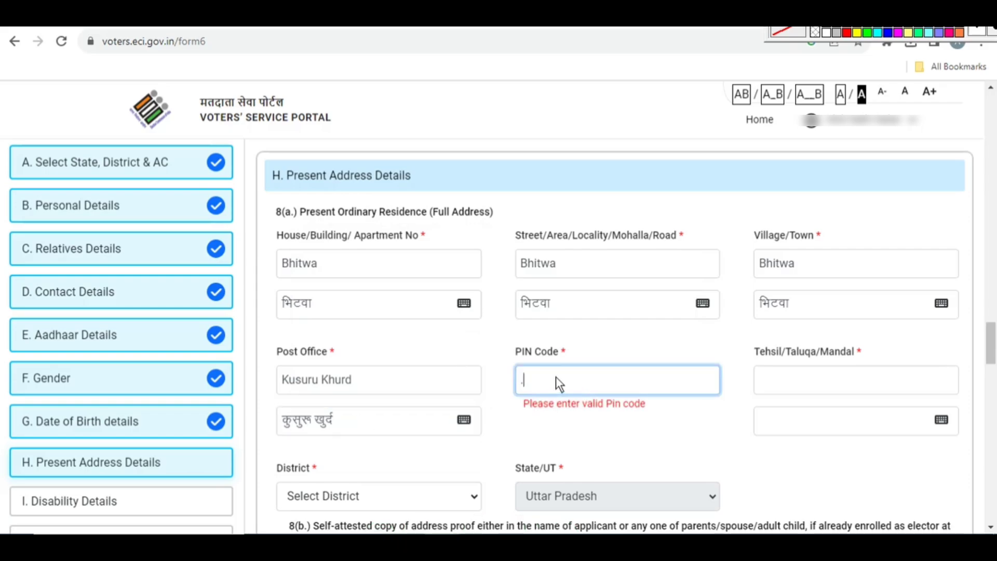
pyautogui.click(783, 385)
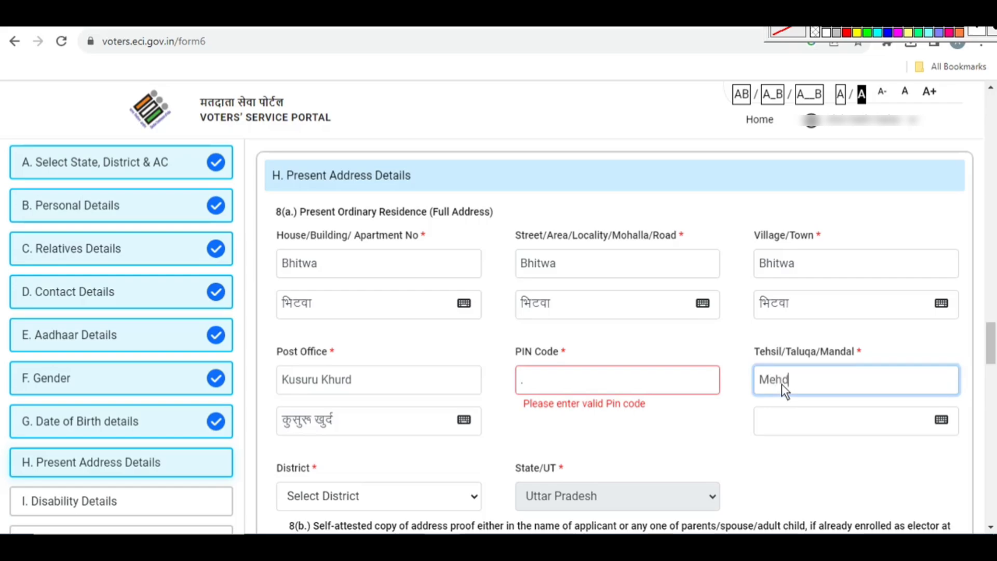
pyautogui.press('Tab')
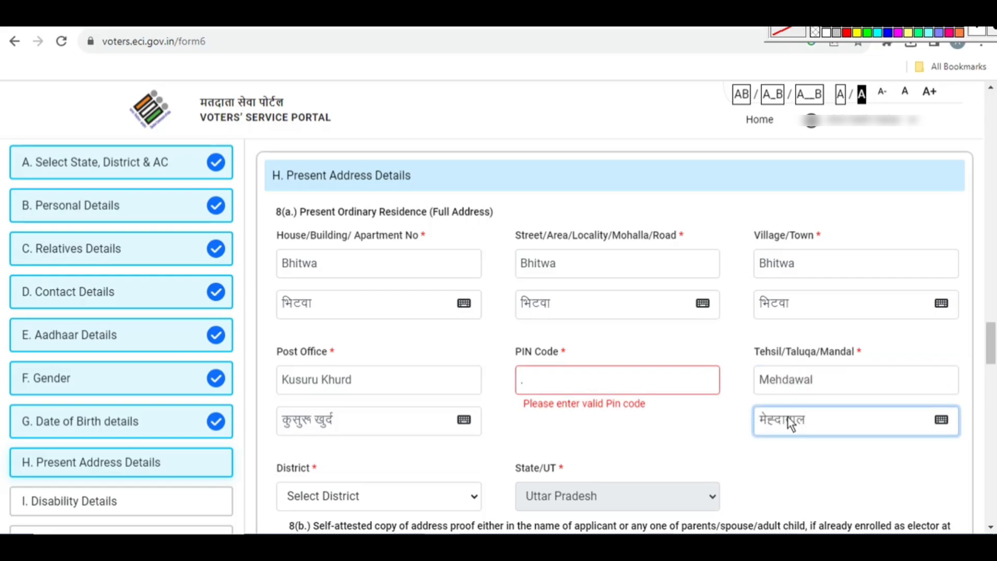
pyautogui.click(797, 419)
pyautogui.write('ा')
pyautogui.press('BackSpace')
pyautogui.press('BackSpace')
pyautogui.write('य')
pyautogui.click(930, 442)
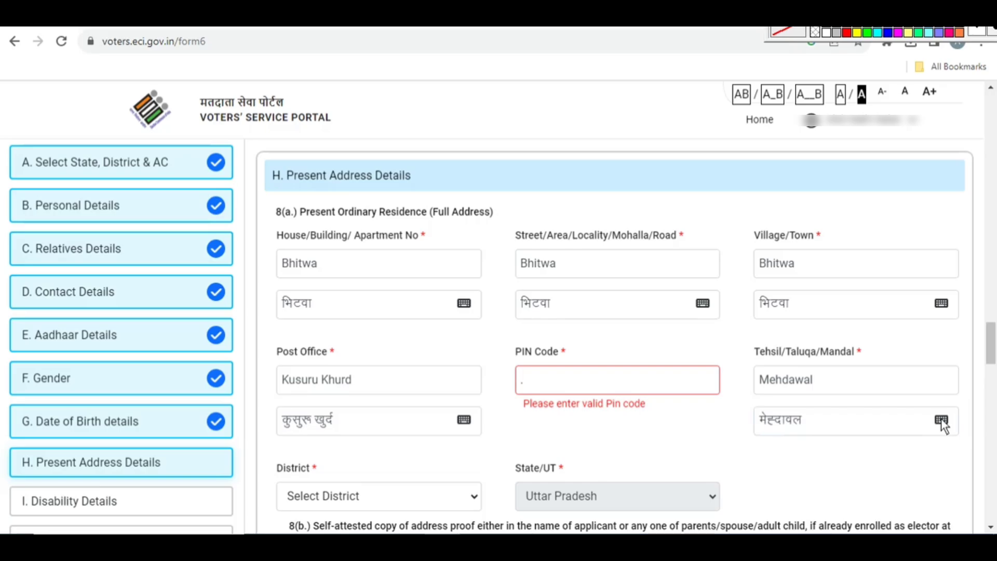
pyautogui.scroll(-5, 441, 251)
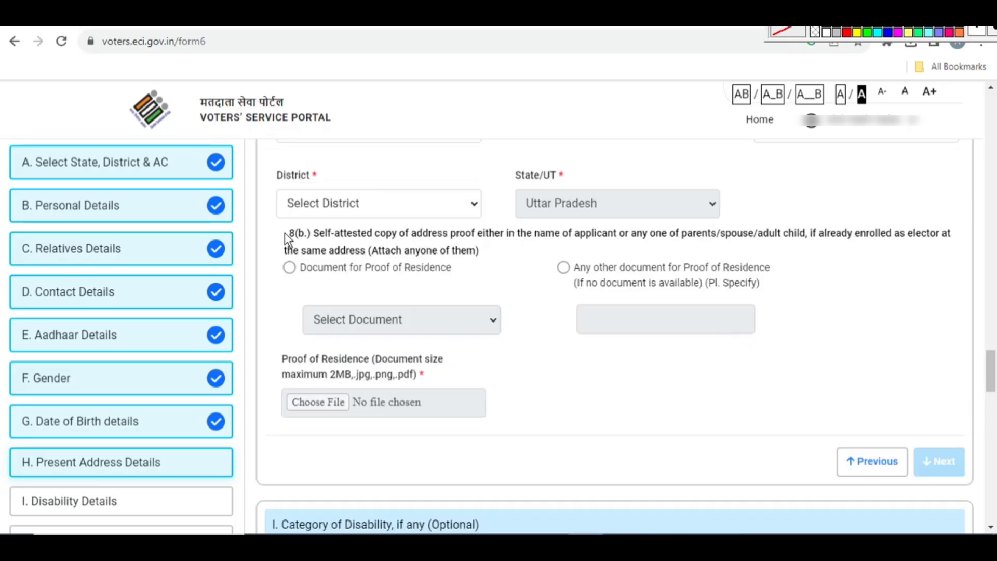
# Set District to Sant Kabir Nagar and choose Aadhaar Card as the residence proof document
pyautogui.click(298, 206)
pyautogui.click(323, 242)
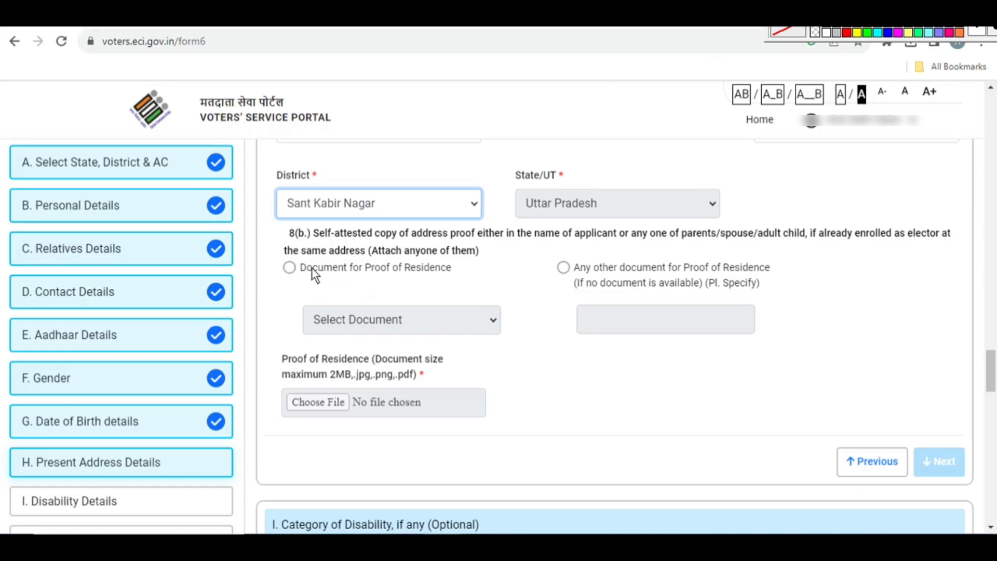
pyautogui.click(288, 268)
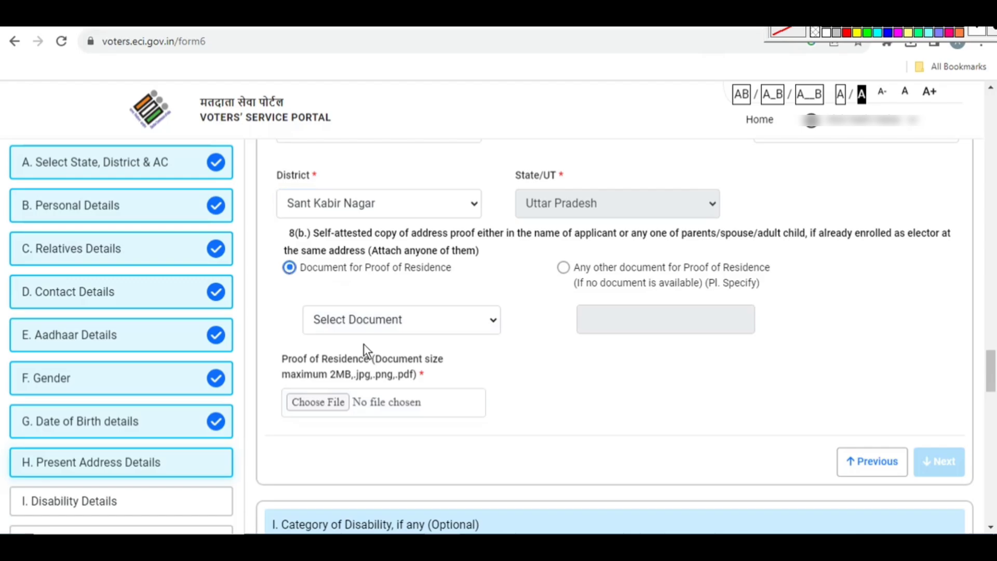
pyautogui.click(369, 327)
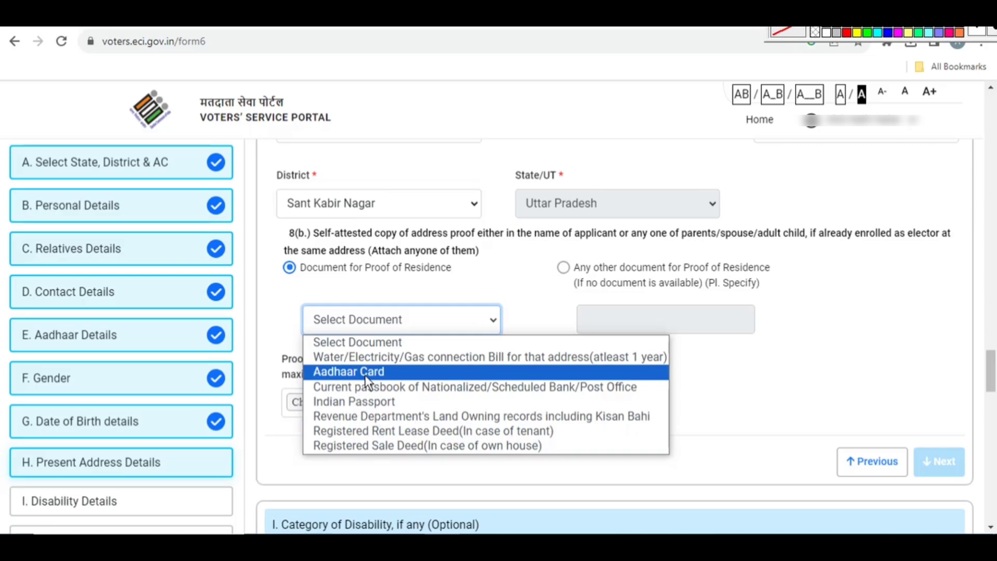
pyautogui.click(365, 376)
# Upload the Aadhaar image file as proof of residence
pyautogui.click(317, 401)
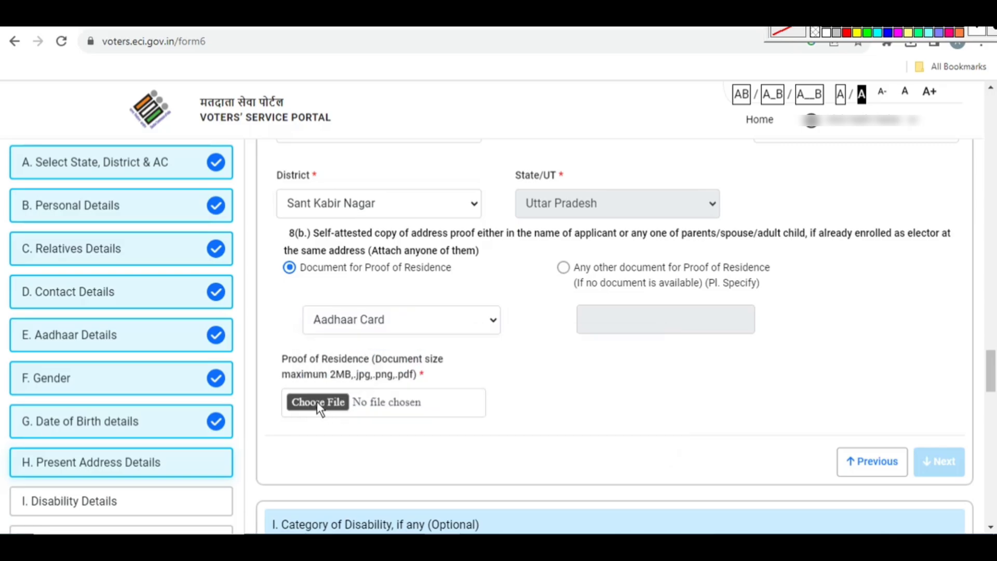
pyautogui.scroll(-5, 297, 229)
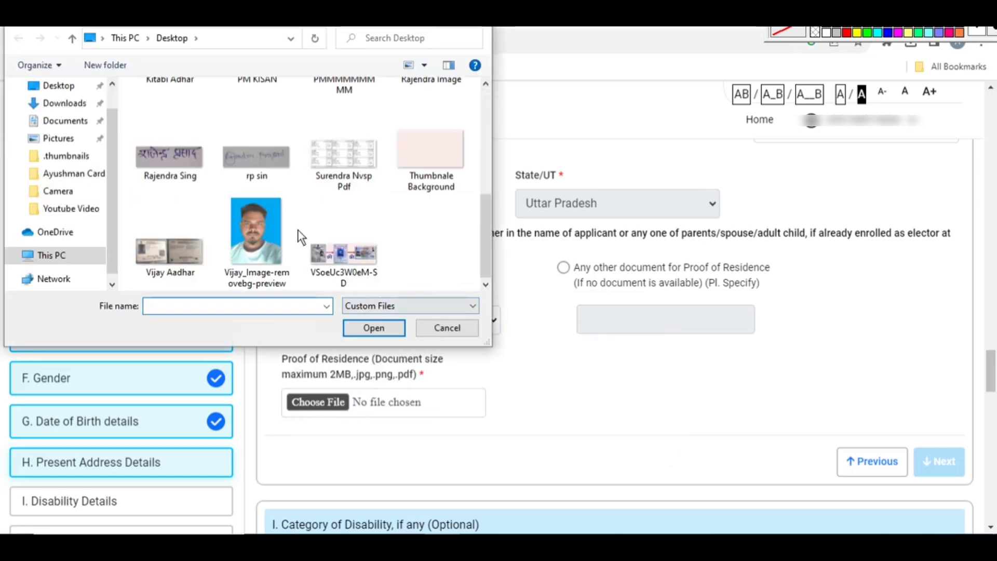
pyautogui.click(150, 254)
pyautogui.doubleClick(151, 254)
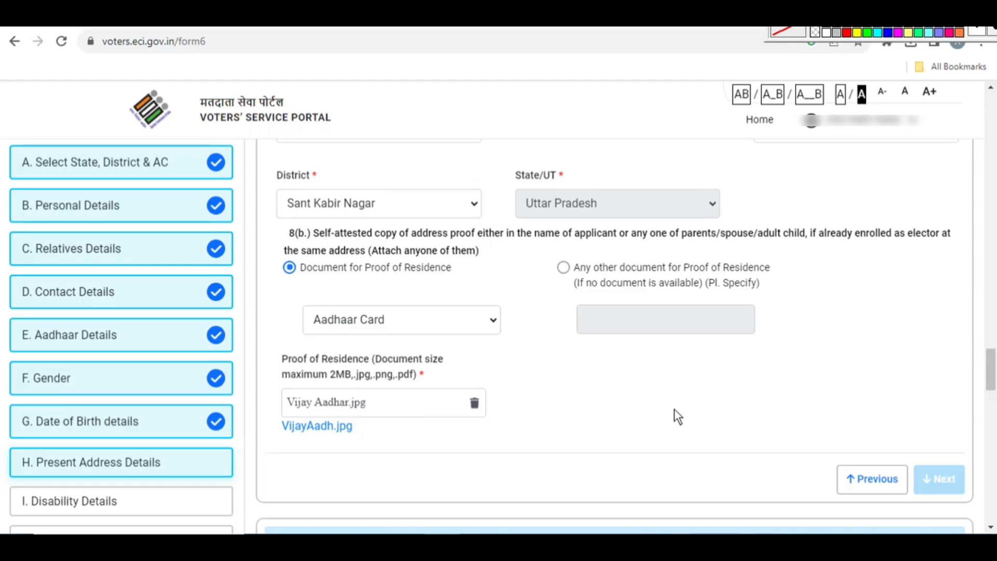
pyautogui.scroll(-1, 674, 409)
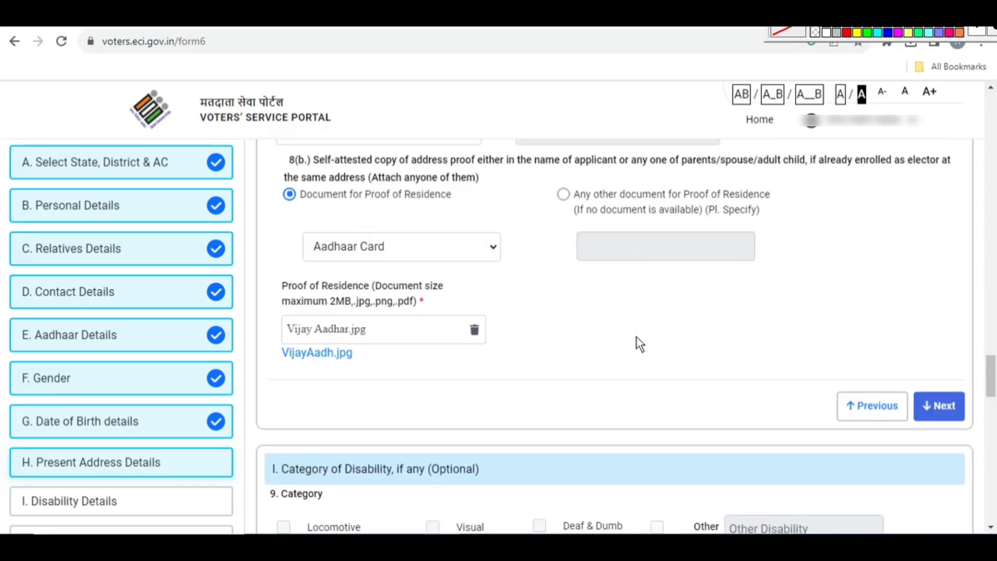
# Leave the disability checkboxes blank and continue to the Family Member section
pyautogui.click(939, 407)
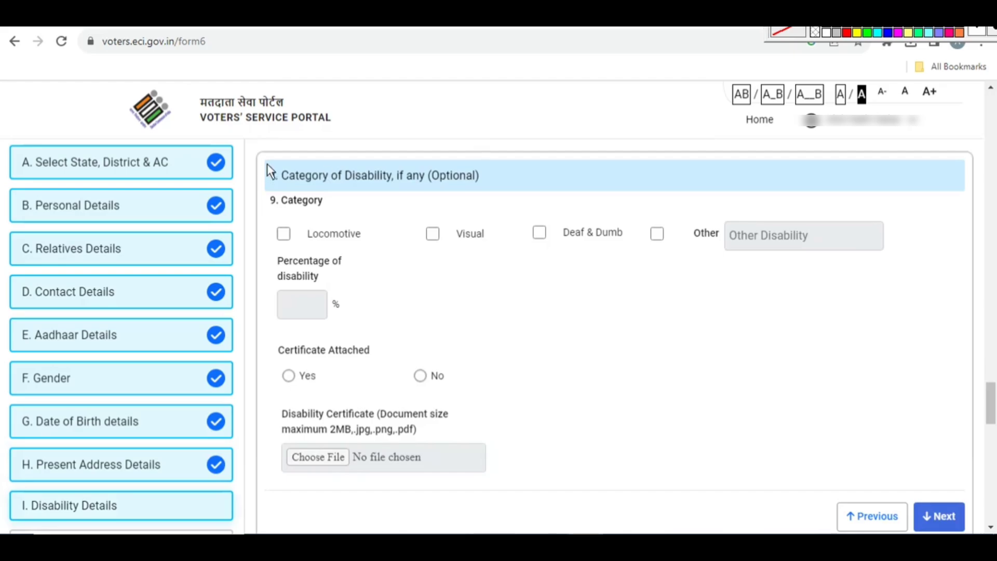
pyautogui.moveTo(267, 164); pyautogui.dragTo(490, 192)
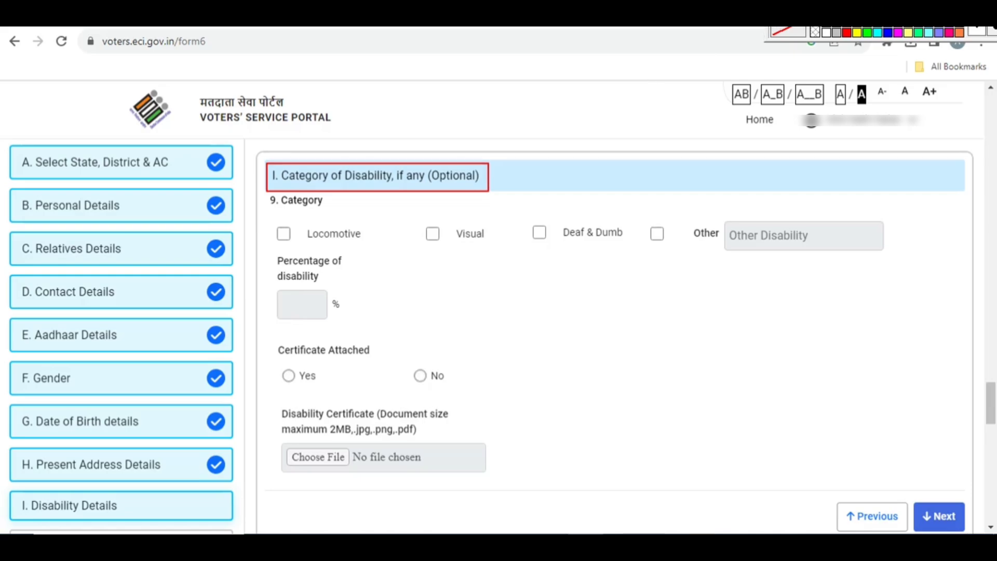
pyautogui.press('Escape')
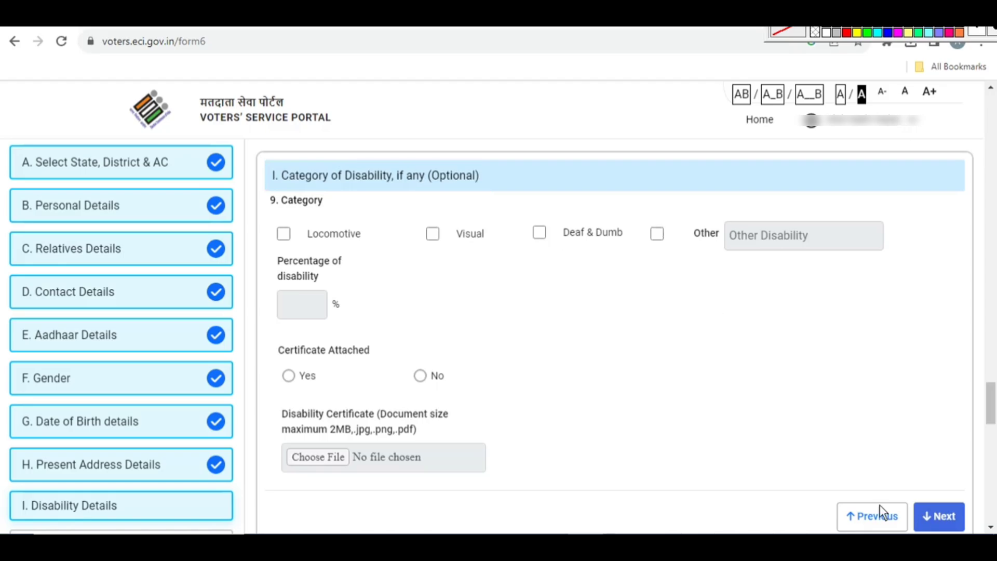
pyautogui.click(940, 516)
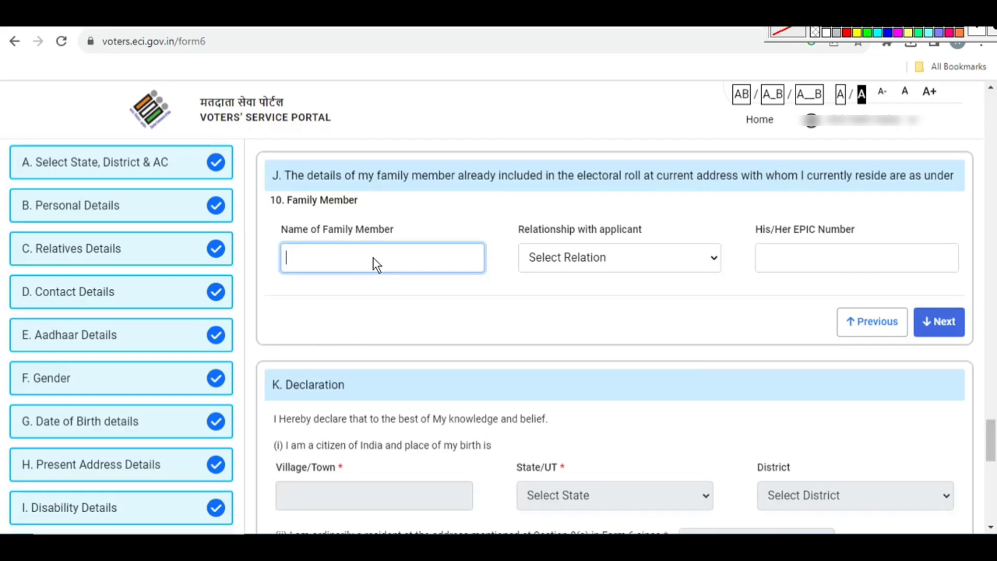
# Skip family details and enter the birthplace as example, Uttar Pradesh, Sant Kabir Nagar
pyautogui.click(933, 320)
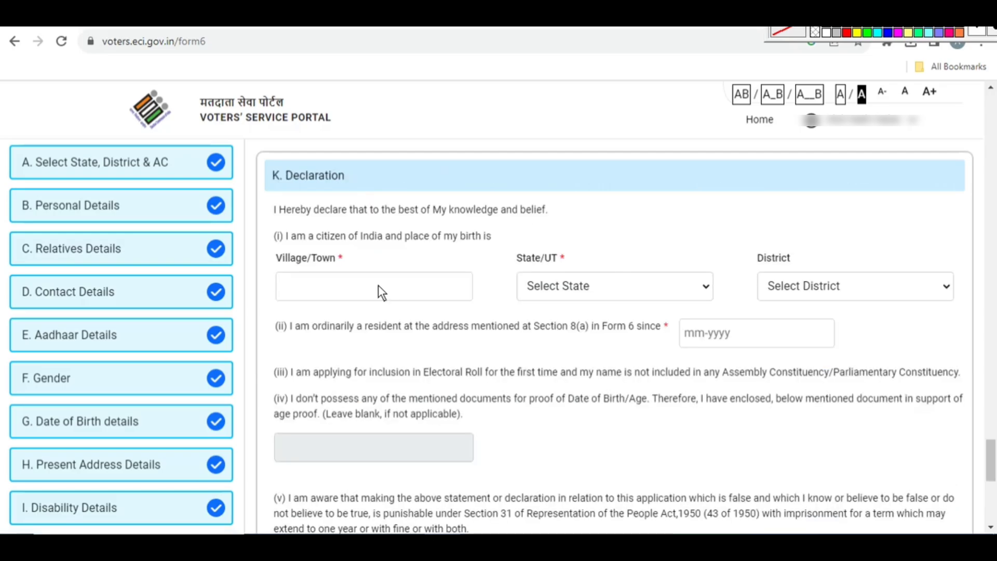
pyautogui.click(378, 285)
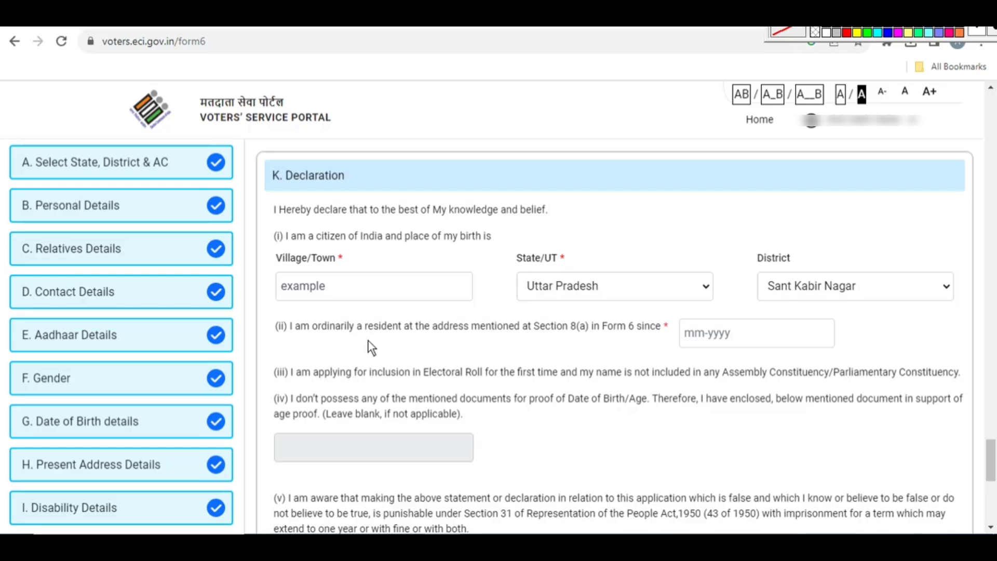
pyautogui.click(714, 331)
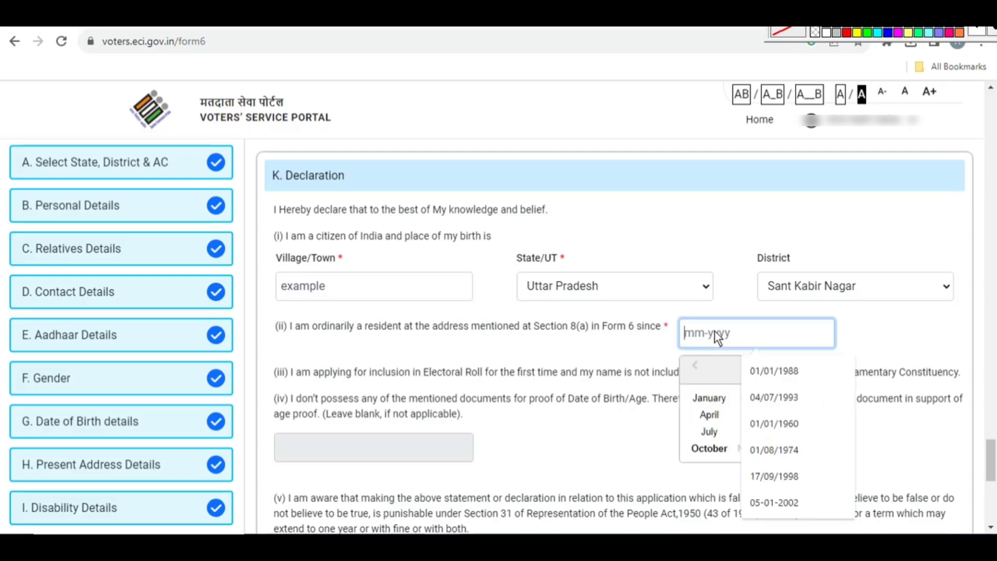
pyautogui.click(700, 363)
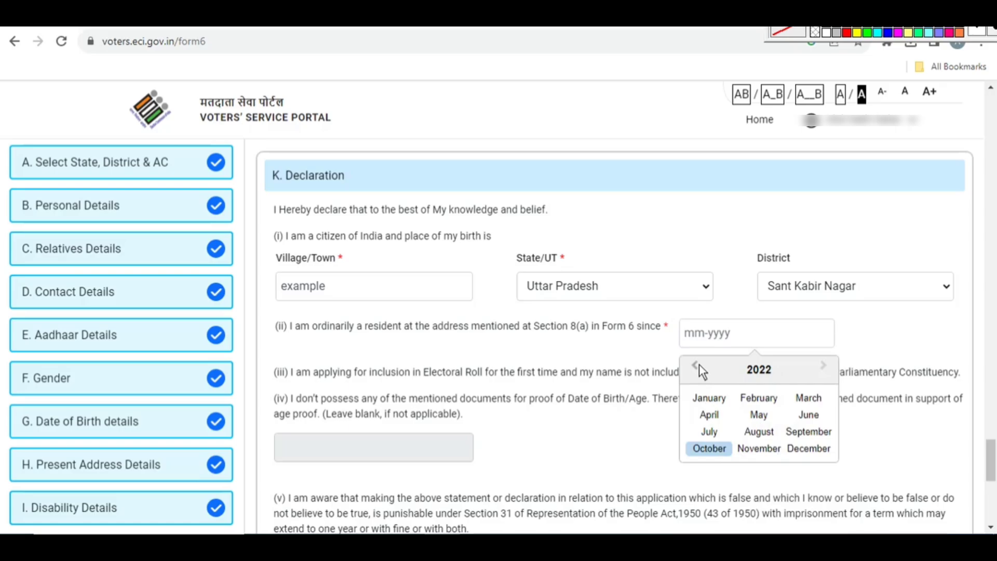
pyautogui.click(695, 366)
pyautogui.click(695, 365)
pyautogui.click(695, 366)
pyautogui.click(695, 365)
pyautogui.click(695, 365)
pyautogui.click(696, 365)
pyautogui.click(695, 366)
pyautogui.click(695, 365)
pyautogui.click(699, 365)
pyautogui.click(699, 365)
pyautogui.click(700, 365)
pyautogui.click(699, 365)
pyautogui.click(700, 366)
pyautogui.click(699, 365)
pyautogui.click(699, 366)
pyautogui.click(699, 365)
pyautogui.click(699, 366)
pyautogui.click(699, 366)
pyautogui.click(699, 366)
pyautogui.click(699, 366)
pyautogui.click(700, 365)
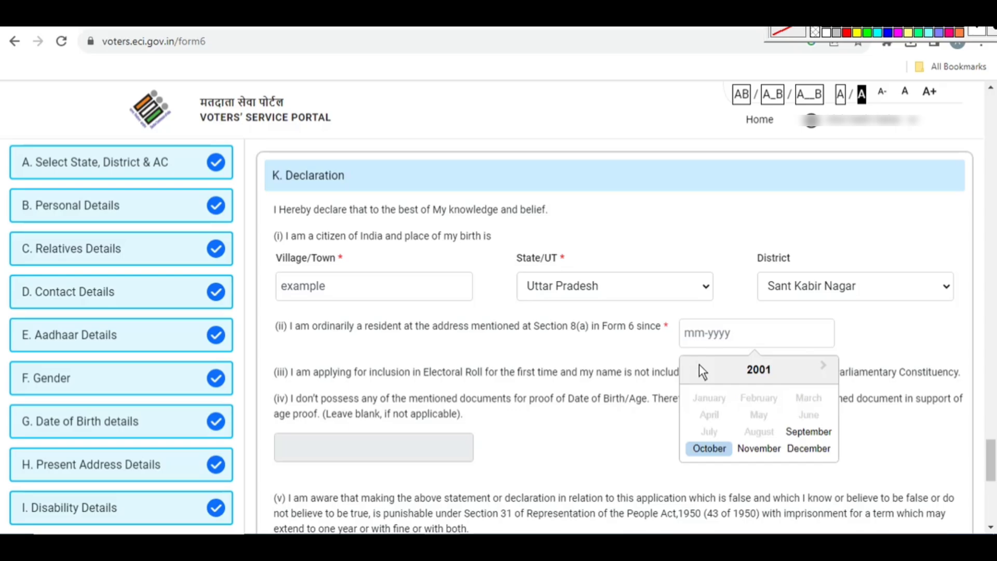
pyautogui.click(755, 450)
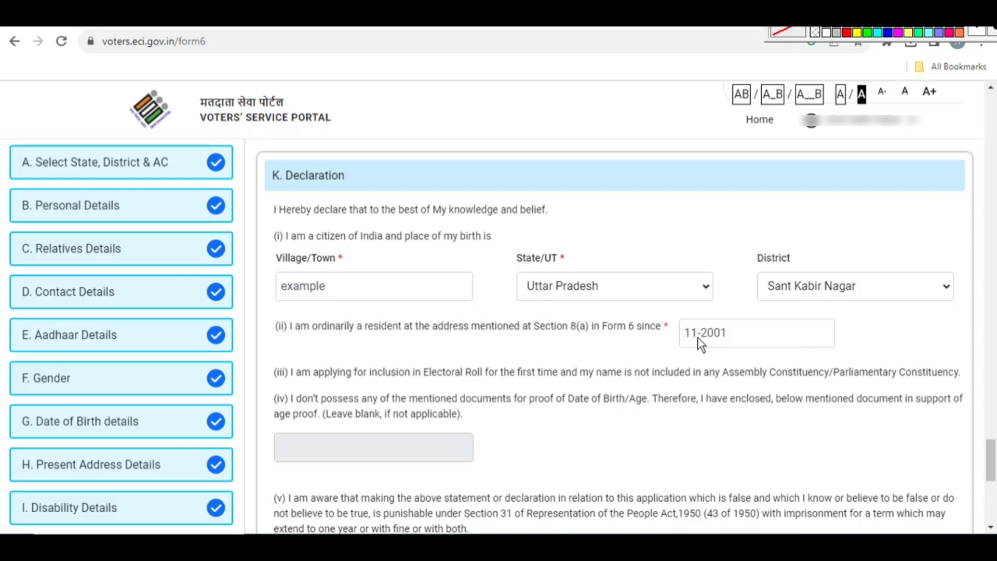
pyautogui.scroll(-5, 697, 337)
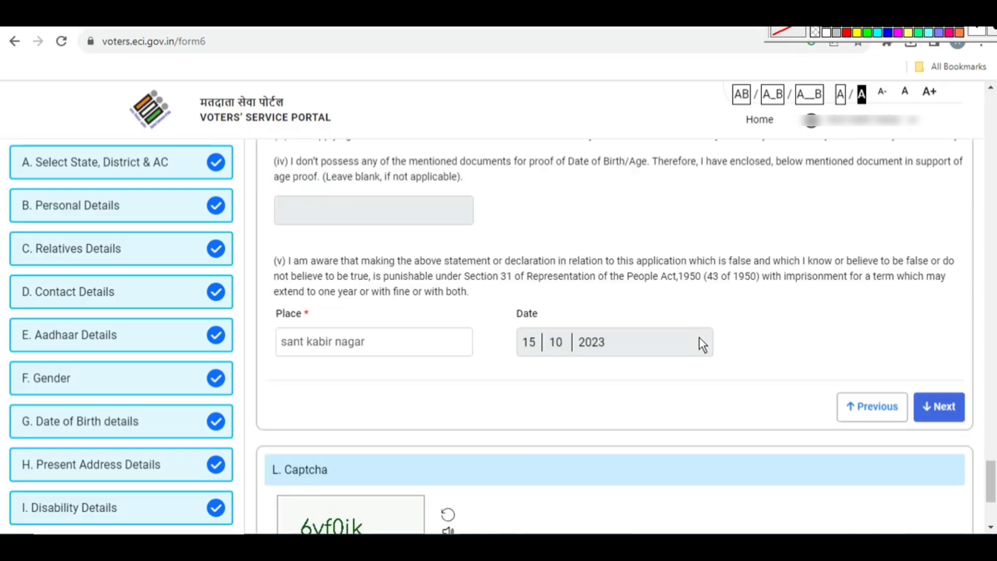
# Confirm Place as sant kabir nagar, finish the declaration, and check the filled captcha
pyautogui.scroll(-1, 699, 338)
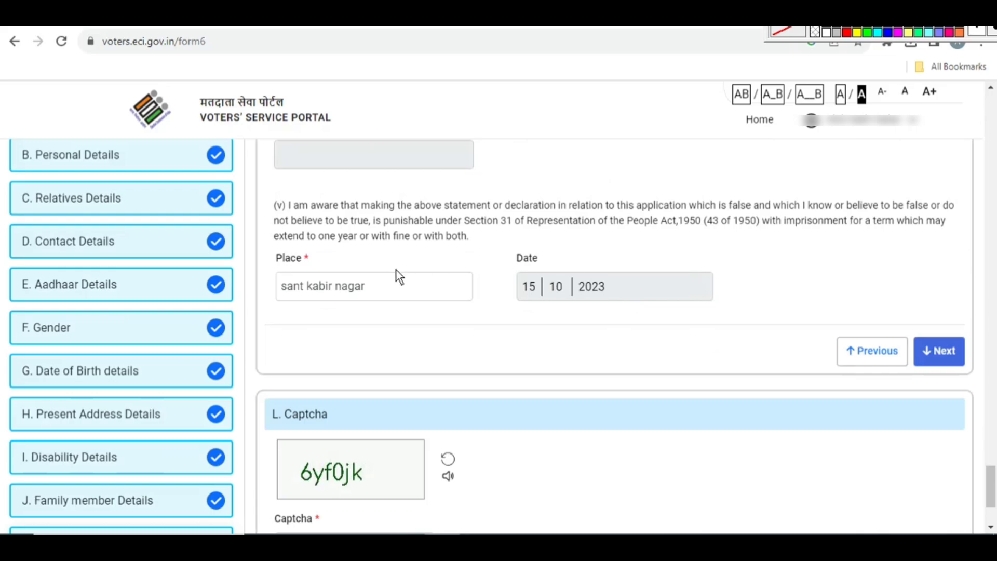
pyautogui.click(366, 288)
pyautogui.click(335, 321)
pyautogui.click(940, 355)
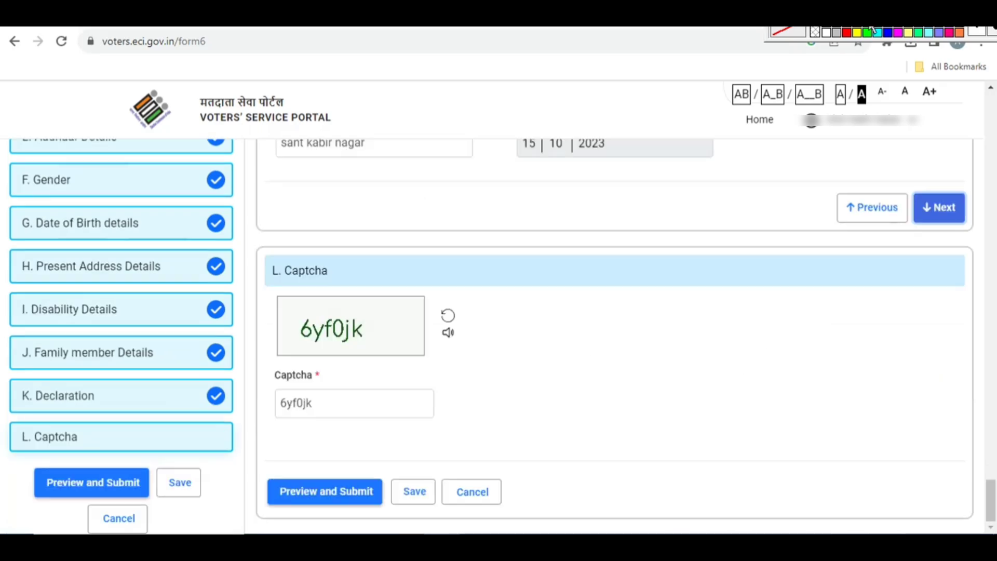
pyautogui.moveTo(262, 290)
pyautogui.mouseDown()
pyautogui.moveTo(374, 318)
pyautogui.moveTo(439, 367)
pyautogui.mouseUp()
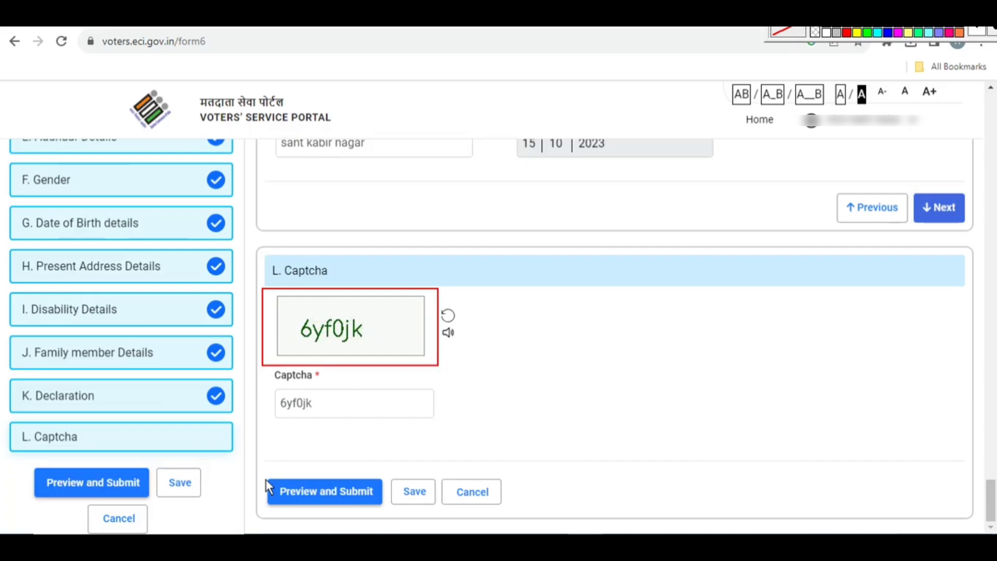
pyautogui.moveTo(264, 476); pyautogui.dragTo(388, 510)
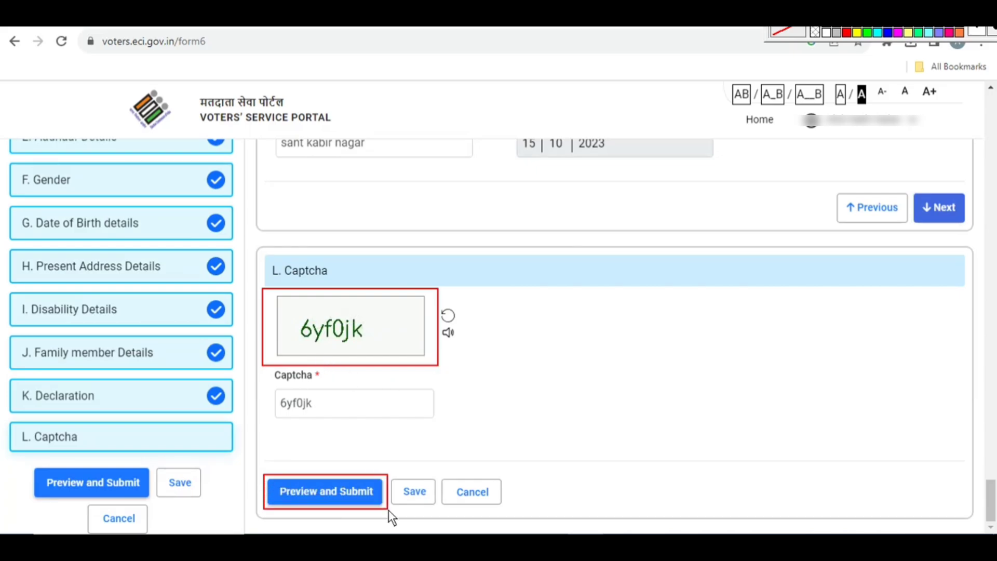
# Preview the filled Form 6 application, review it end to end, then request submission
pyautogui.click(346, 497)
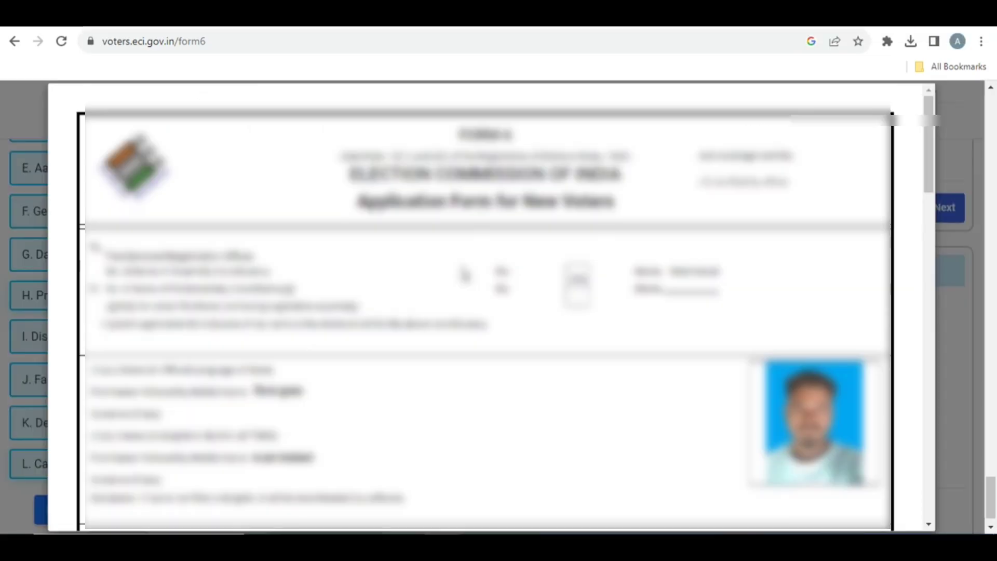
pyautogui.scroll(-4, 465, 276)
pyautogui.scroll(-1, 465, 275)
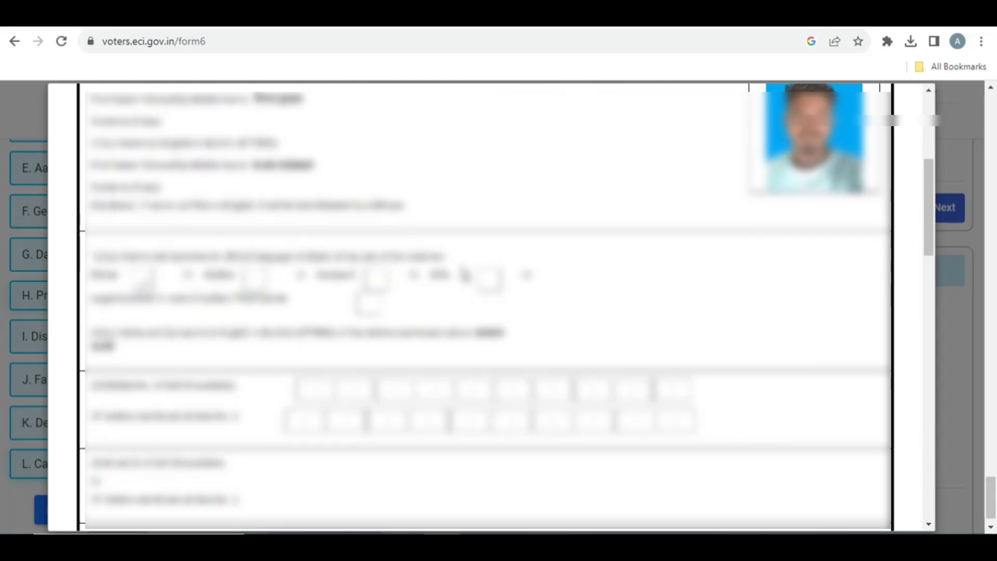
pyautogui.scroll(-7, 465, 275)
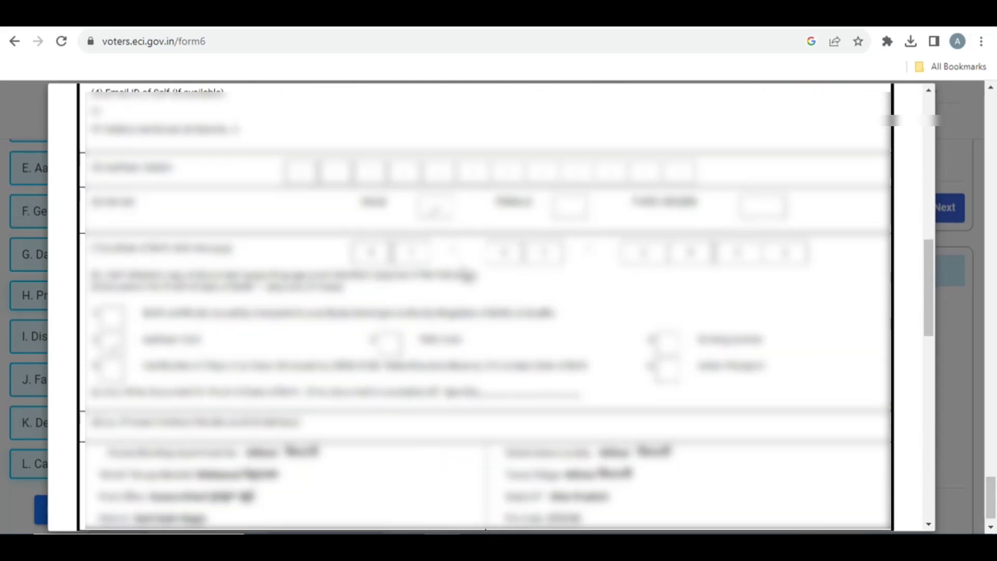
pyautogui.scroll(-8, 466, 275)
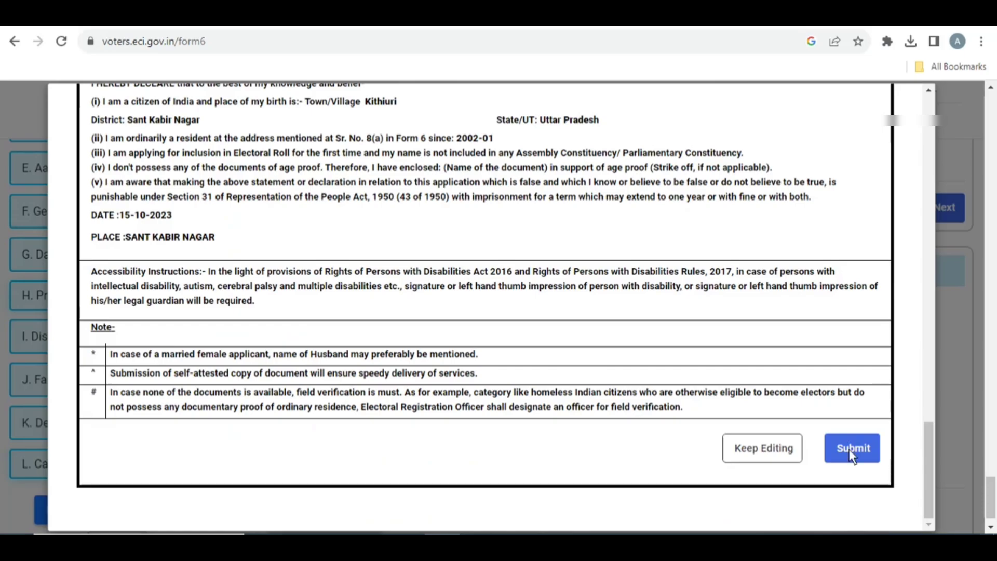
pyautogui.scroll(10, 525, 353)
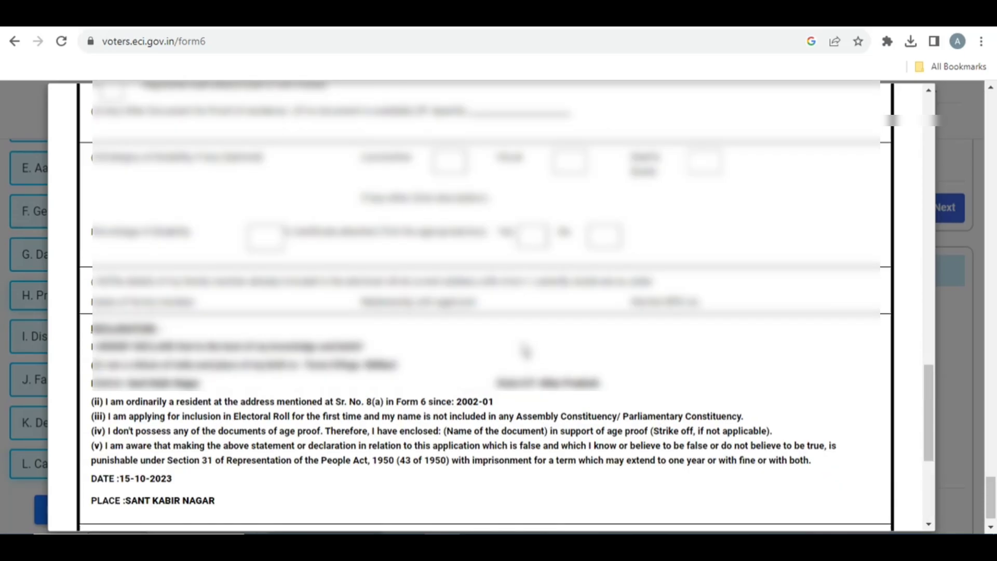
pyautogui.scroll(15, 526, 354)
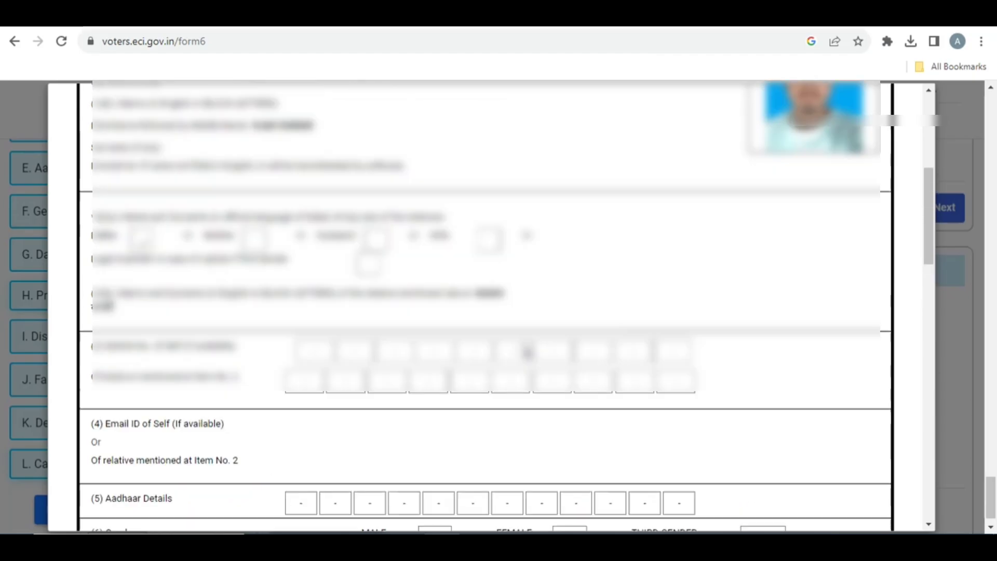
pyautogui.scroll(-20, 527, 349)
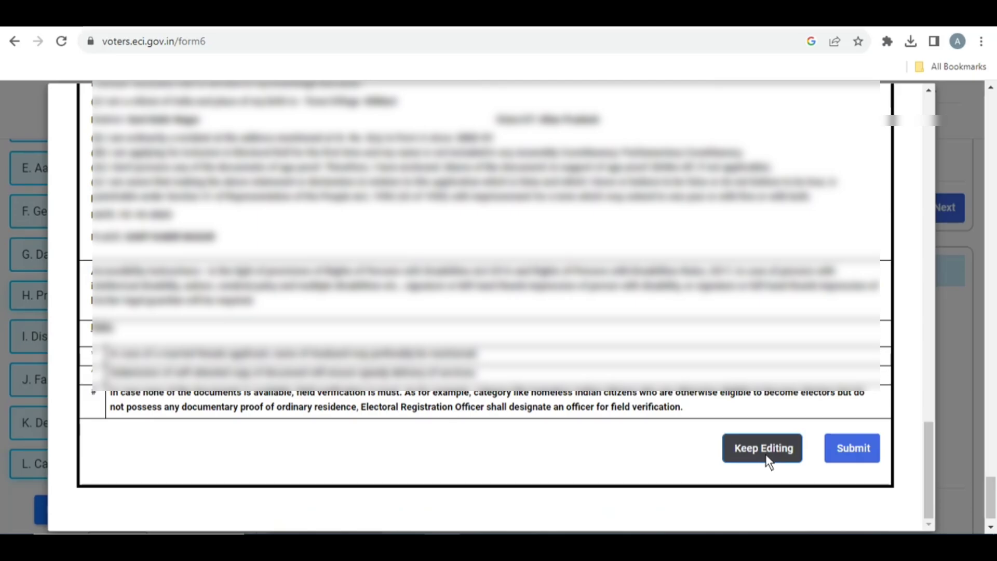
pyautogui.click(847, 453)
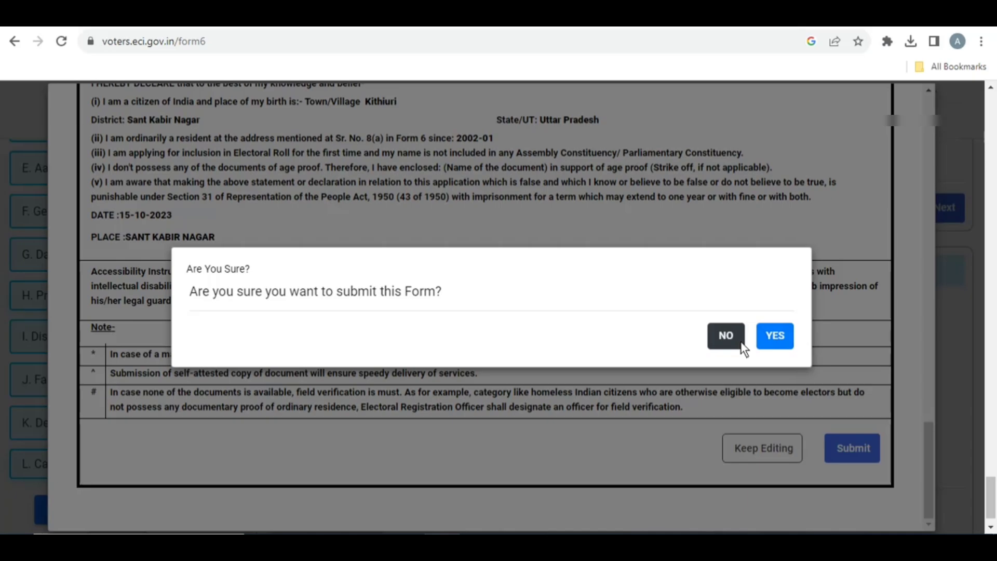
# Answer YES to 'Are You Sure?' and select the acknowledgment text with the reference number
pyautogui.click(776, 335)
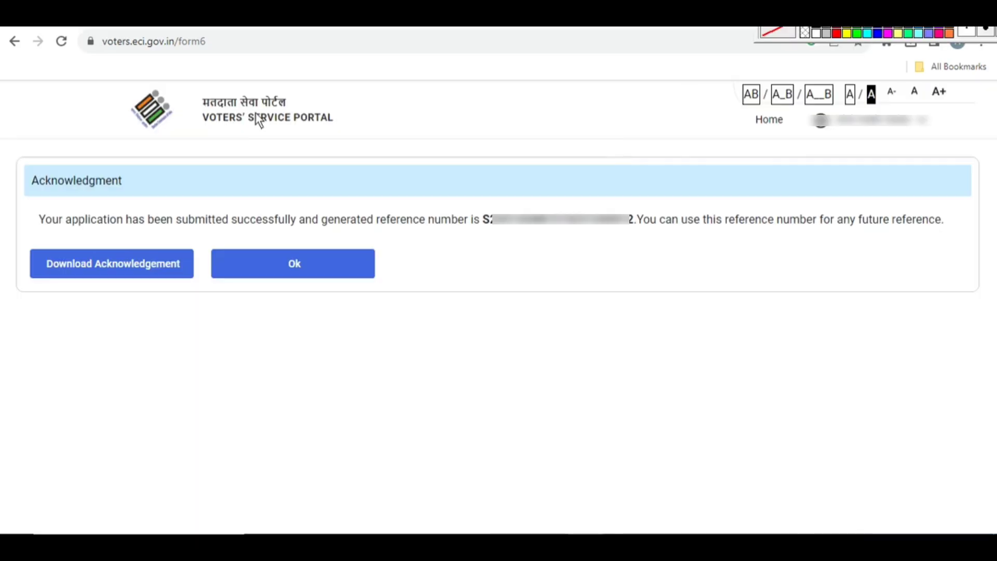
pyautogui.moveTo(29, 208)
pyautogui.mouseDown()
pyautogui.moveTo(563, 241)
pyautogui.moveTo(946, 237)
pyautogui.mouseUp()
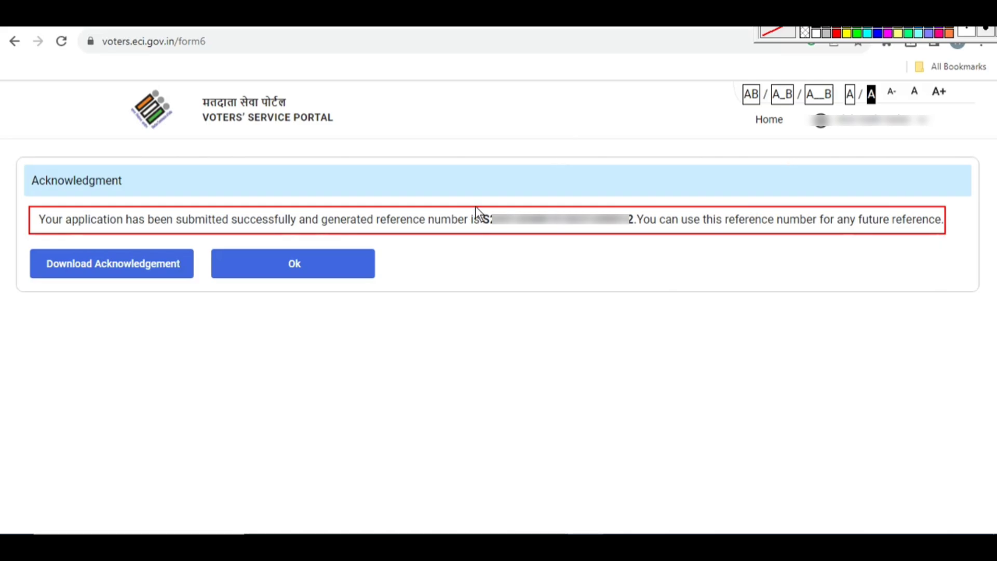
pyautogui.moveTo(475, 206); pyautogui.dragTo(637, 230)
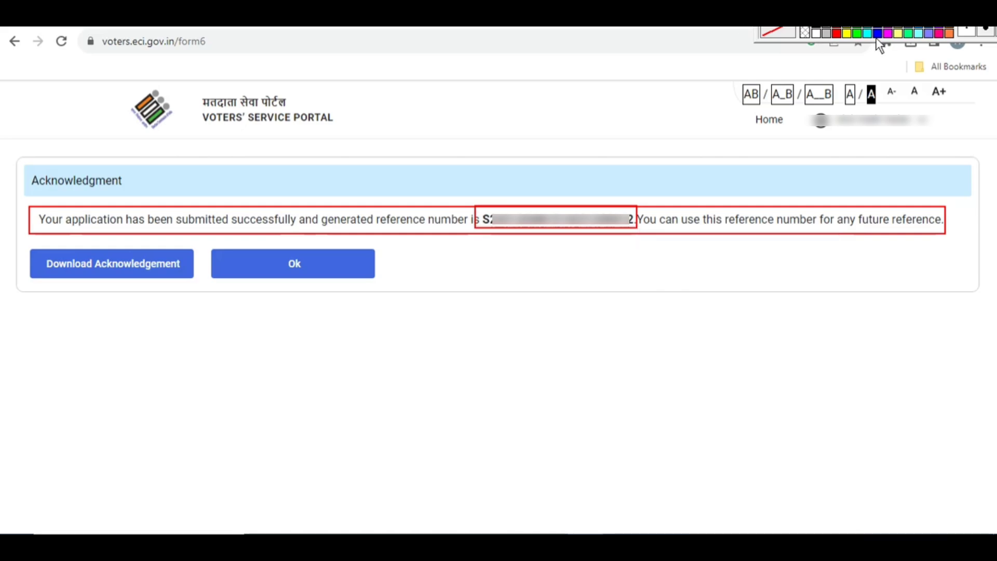
pyautogui.press('e')
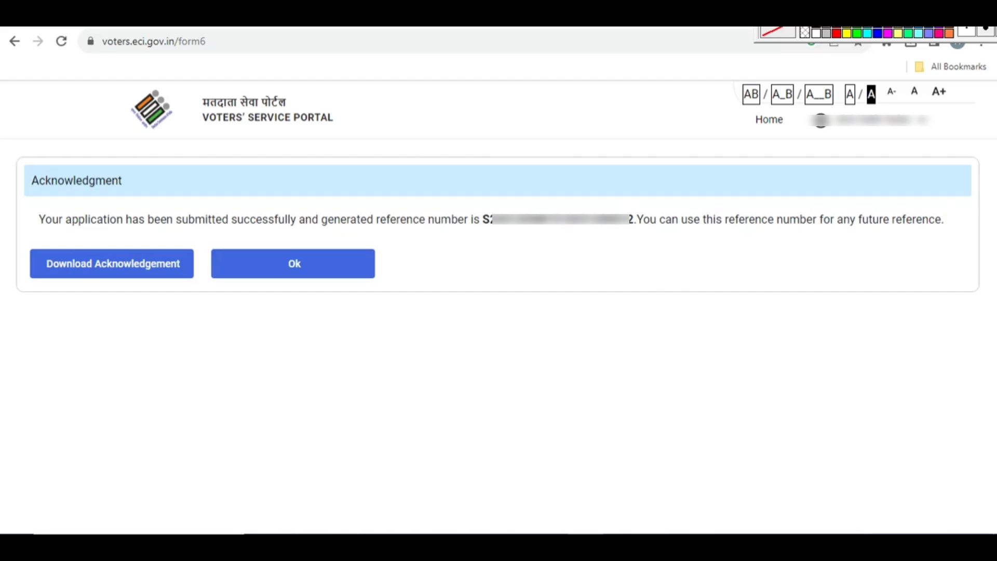